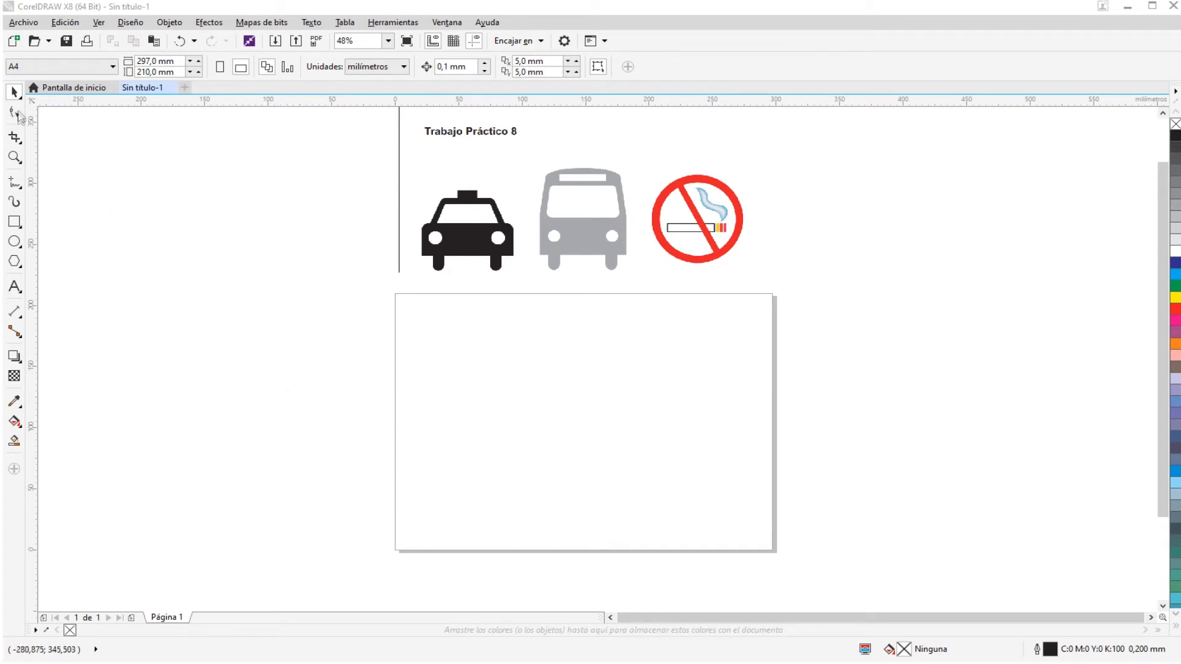
- Draw a rectangle about 72 × 26.5 mm on the page below the black taxi for the car body
{"action": "left_click", "coordinate": [99, 180]}
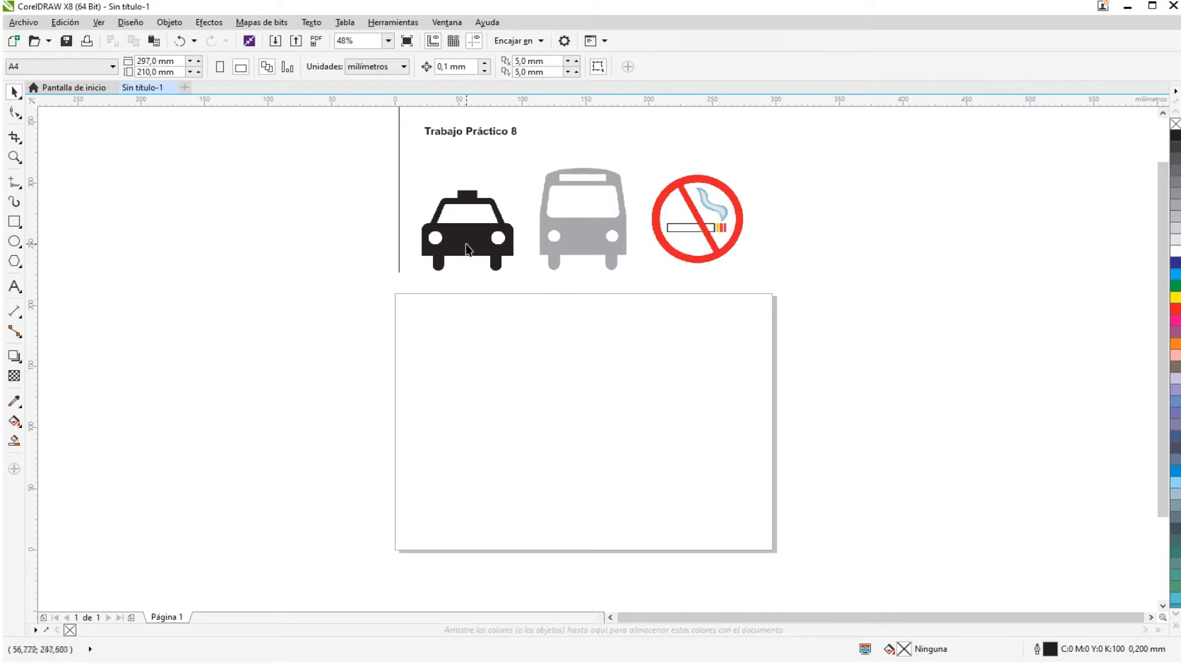
{"action": "scroll", "coordinate": [527, 298], "scroll_direction": "up", "scroll_amount": 3}
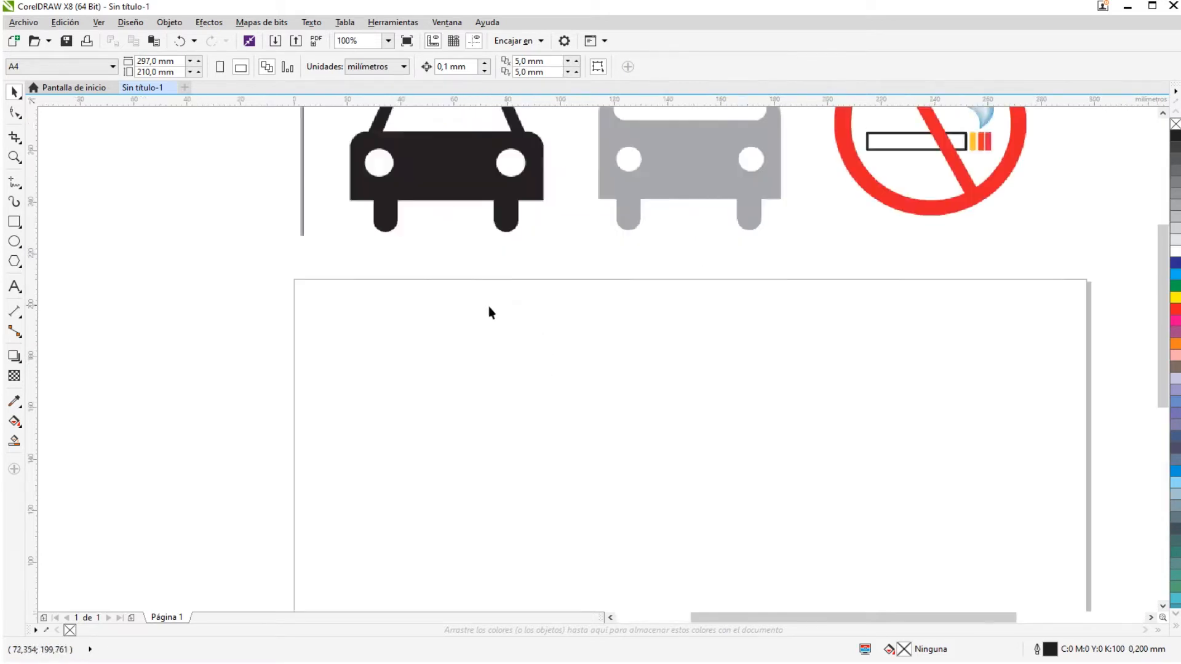
{"action": "left_click", "coordinate": [1163, 113]}
{"action": "left_click", "coordinate": [1162, 113]}
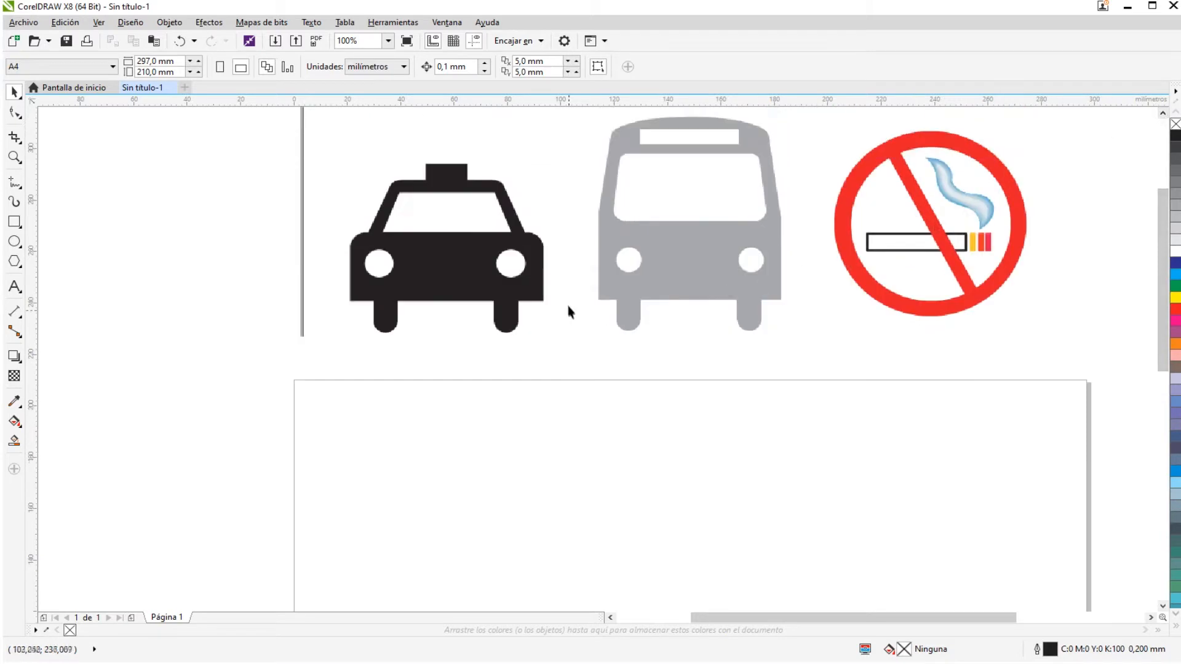
{"action": "left_click", "coordinate": [14, 223]}
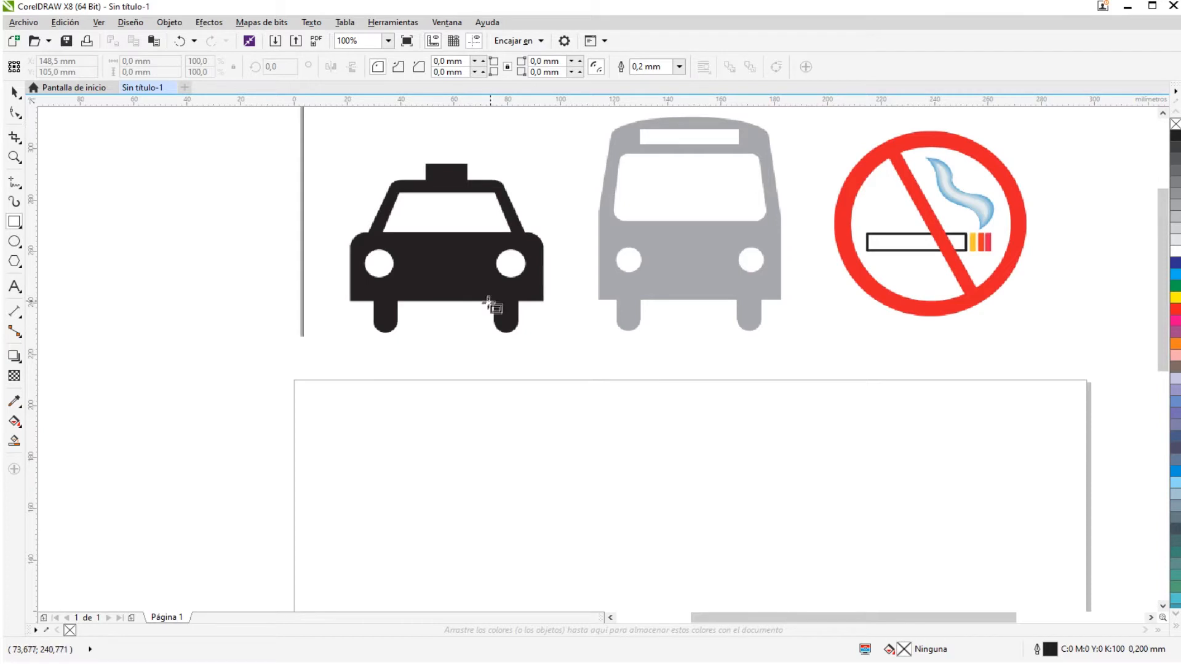
{"action": "left_click", "coordinate": [1162, 608]}
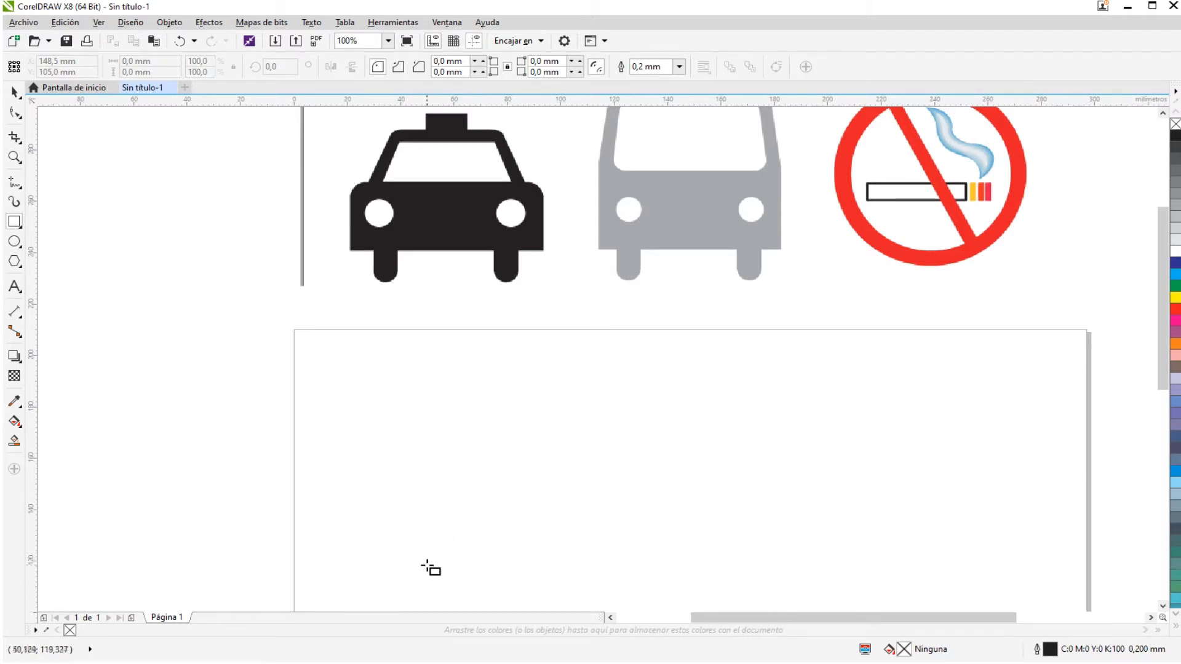
{"action": "left_click_drag", "start_coordinate": [359, 502], "coordinate": [552, 569]}
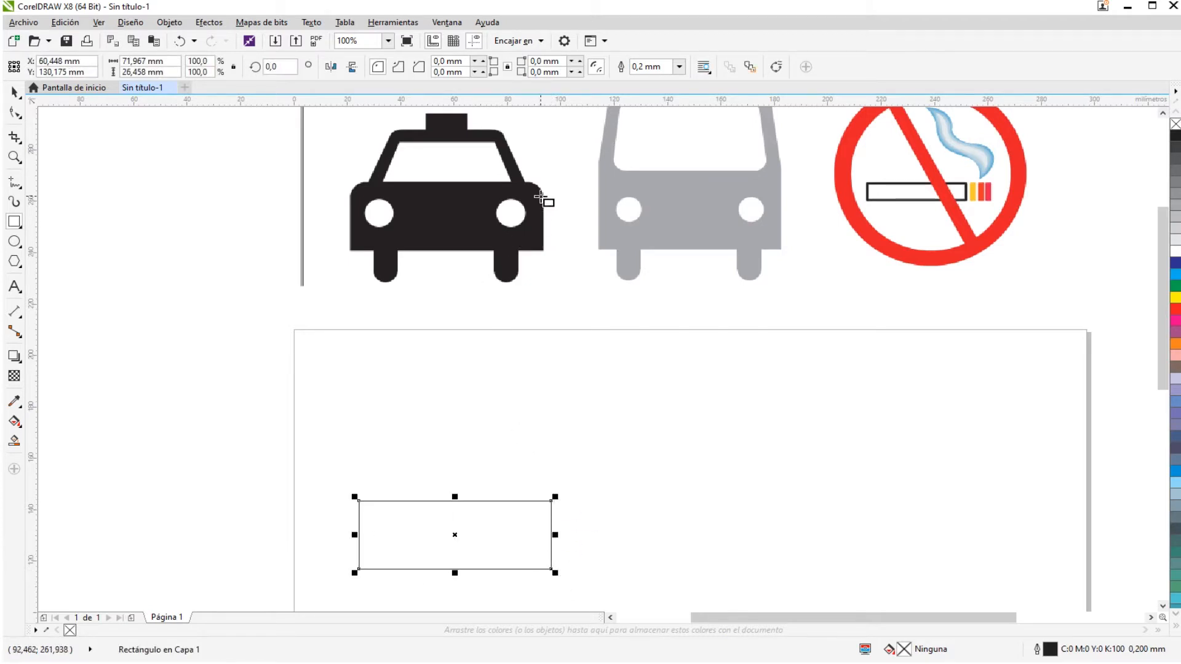
- Round all four corners of the body rectangle to a radius of about 5.3 mm
{"action": "left_click", "coordinate": [14, 112]}
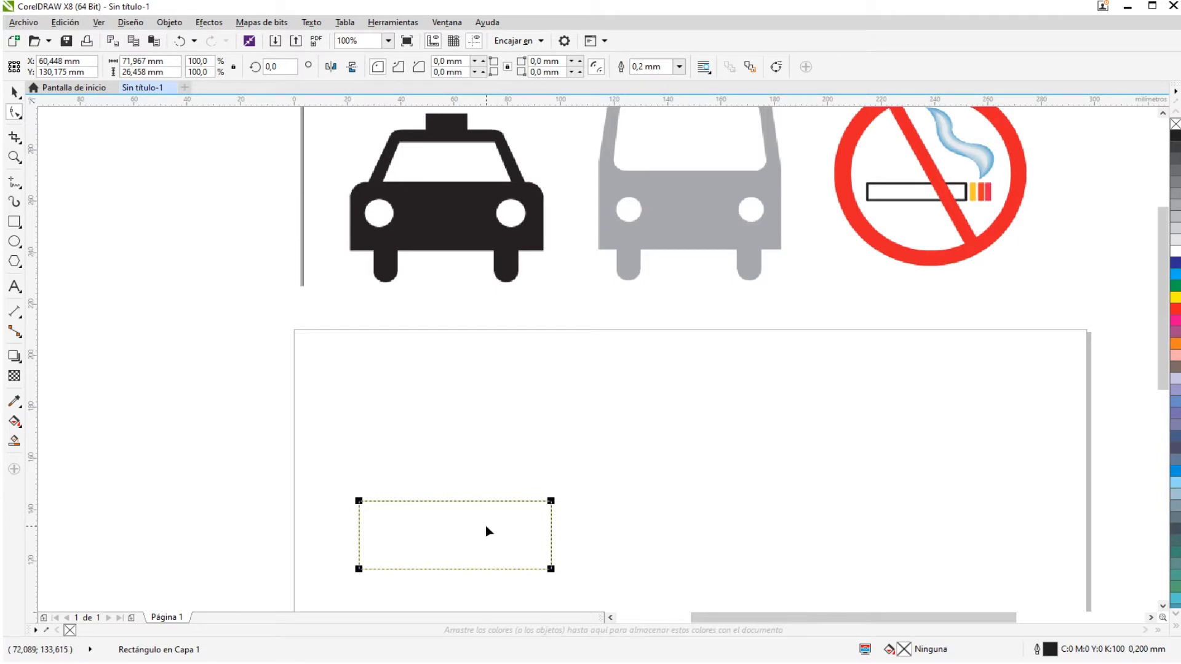
{"action": "right_click", "coordinate": [453, 531]}
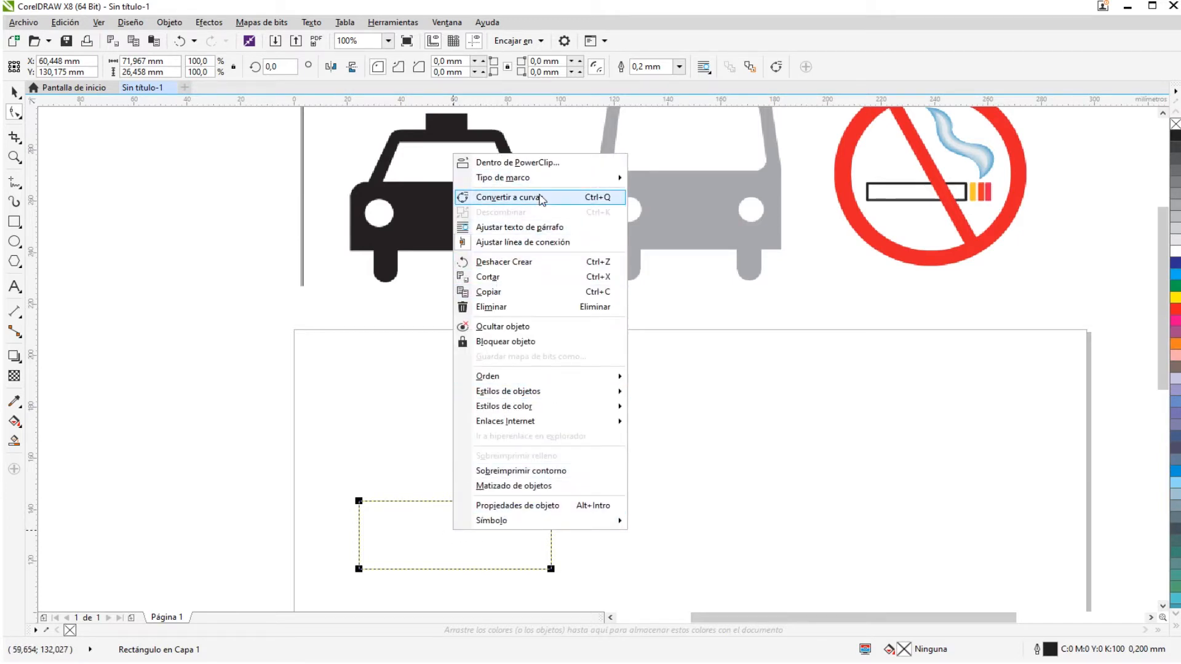
{"action": "left_click", "coordinate": [435, 535]}
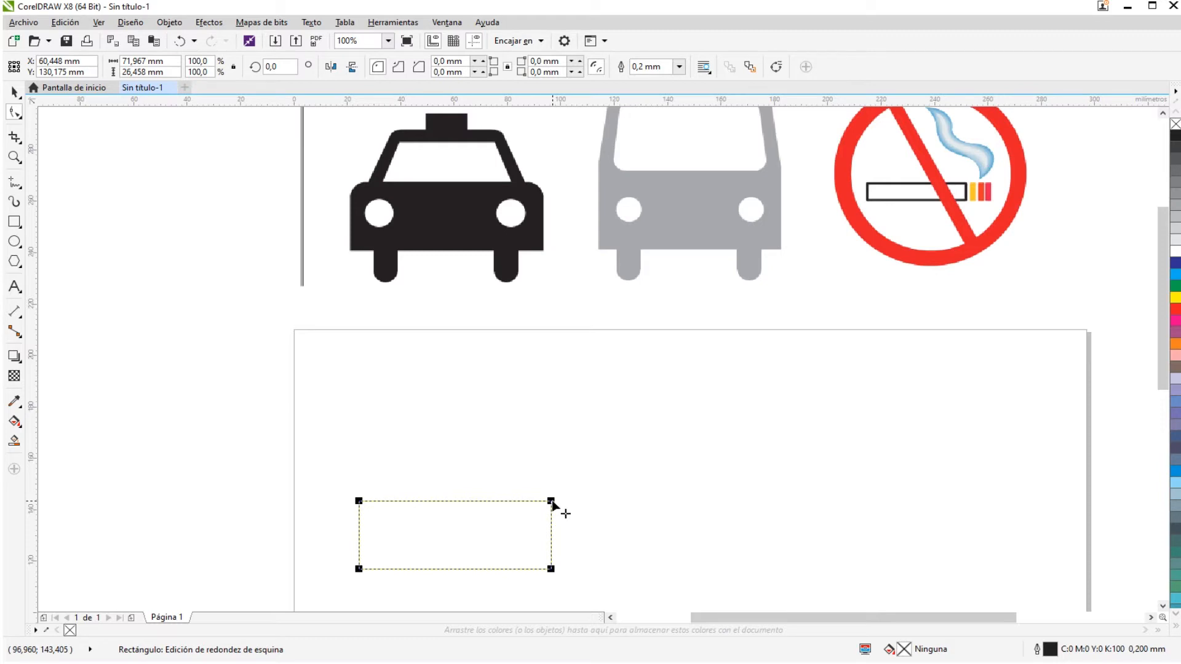
{"action": "left_click_drag", "start_coordinate": [552, 504], "coordinate": [536, 504]}
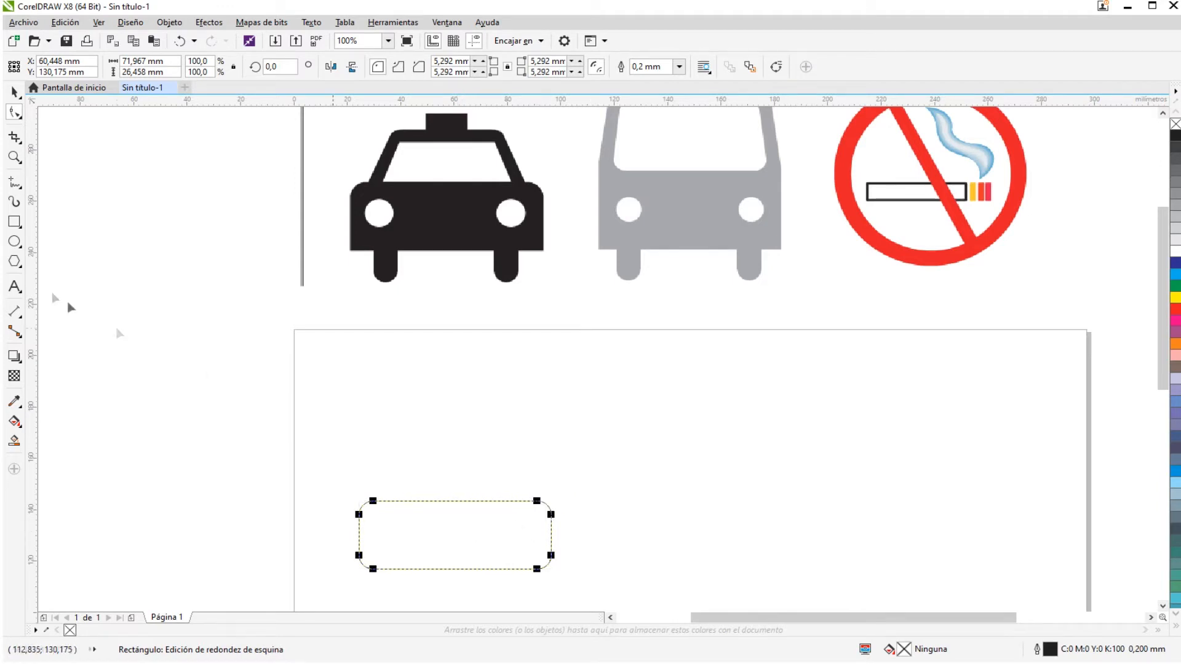
{"action": "left_click", "coordinate": [15, 92]}
{"action": "left_click", "coordinate": [191, 348]}
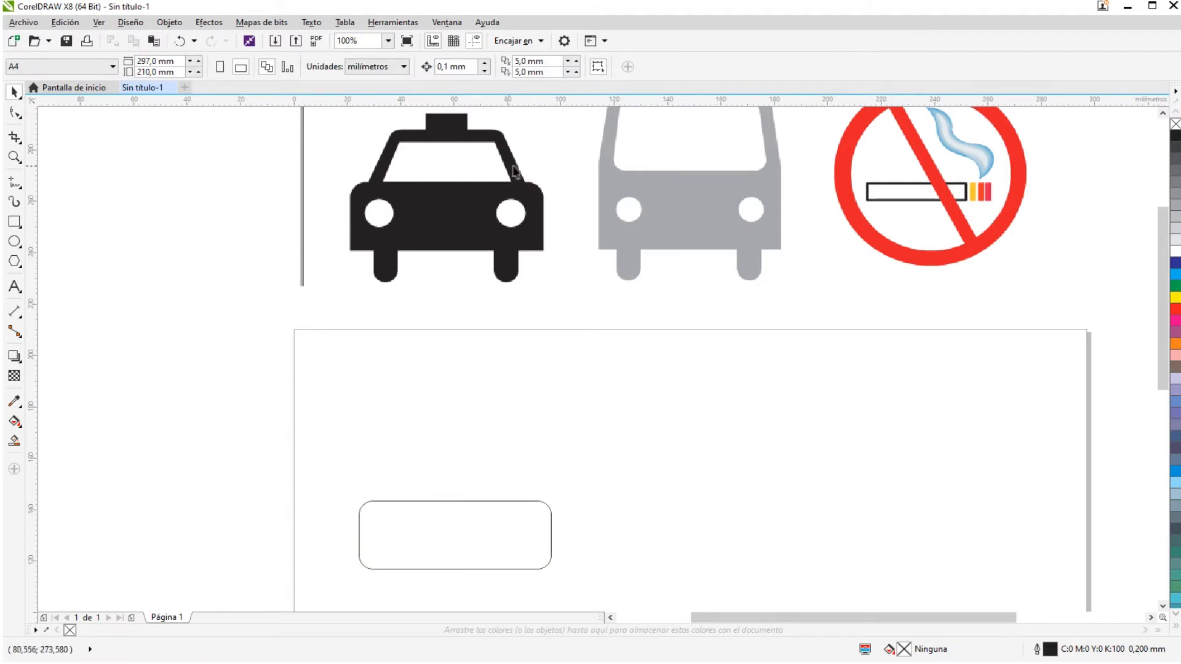
{"action": "left_click", "coordinate": [509, 532]}
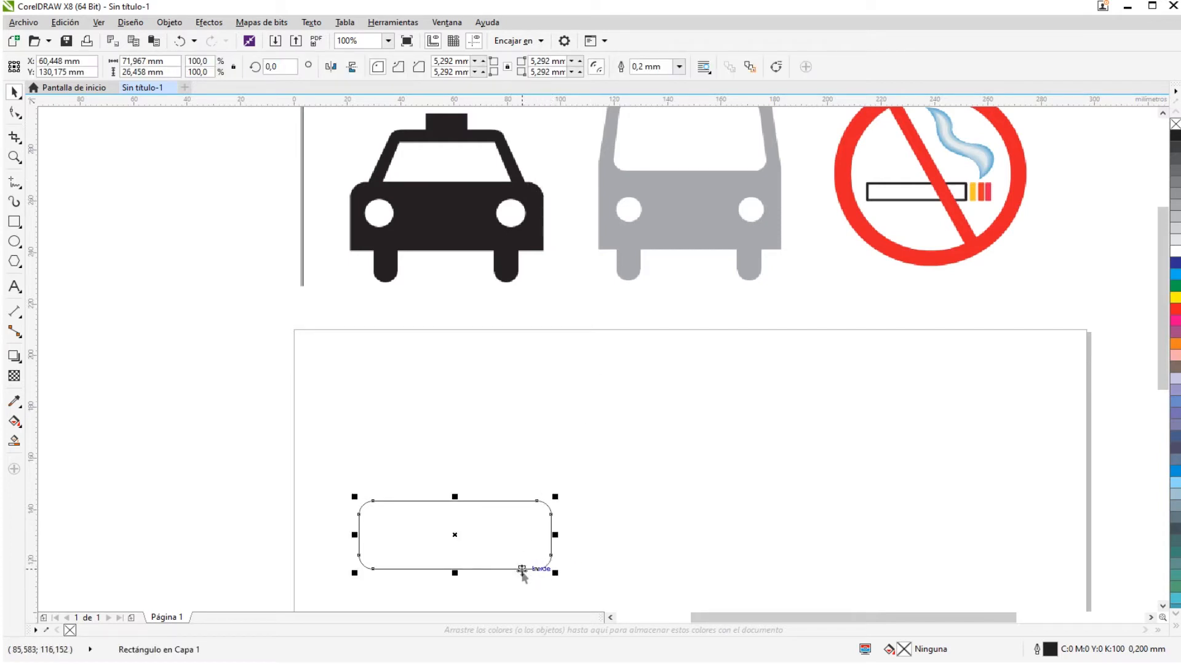
{"action": "left_click", "coordinate": [15, 112]}
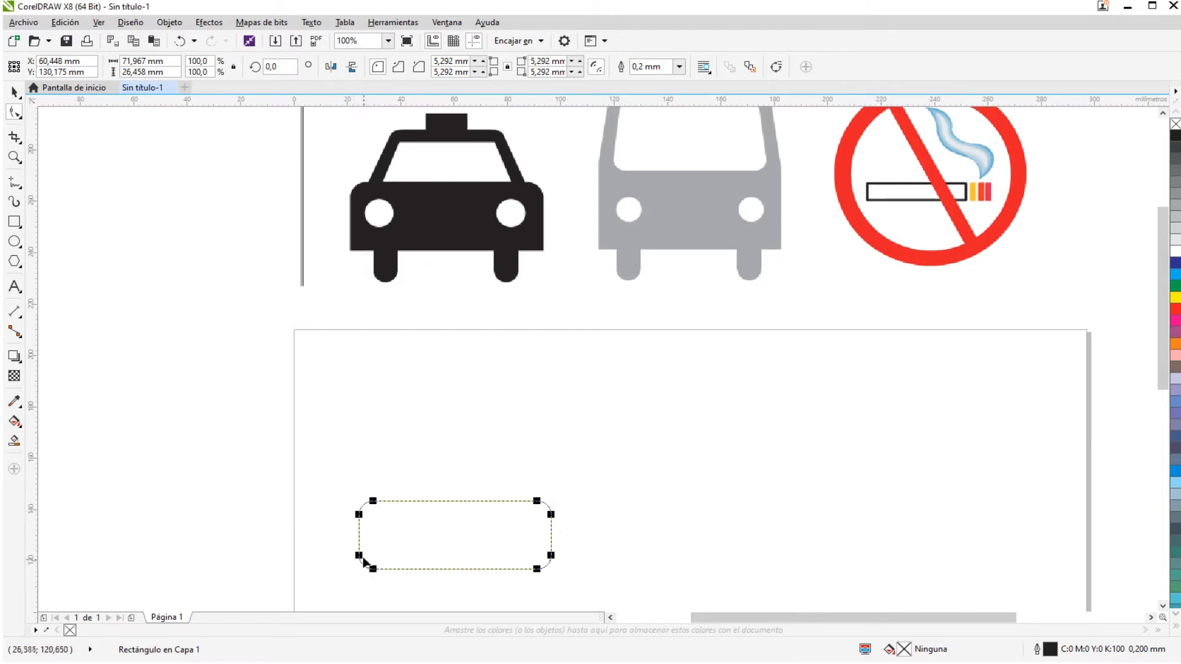
{"action": "left_click", "coordinate": [369, 563]}
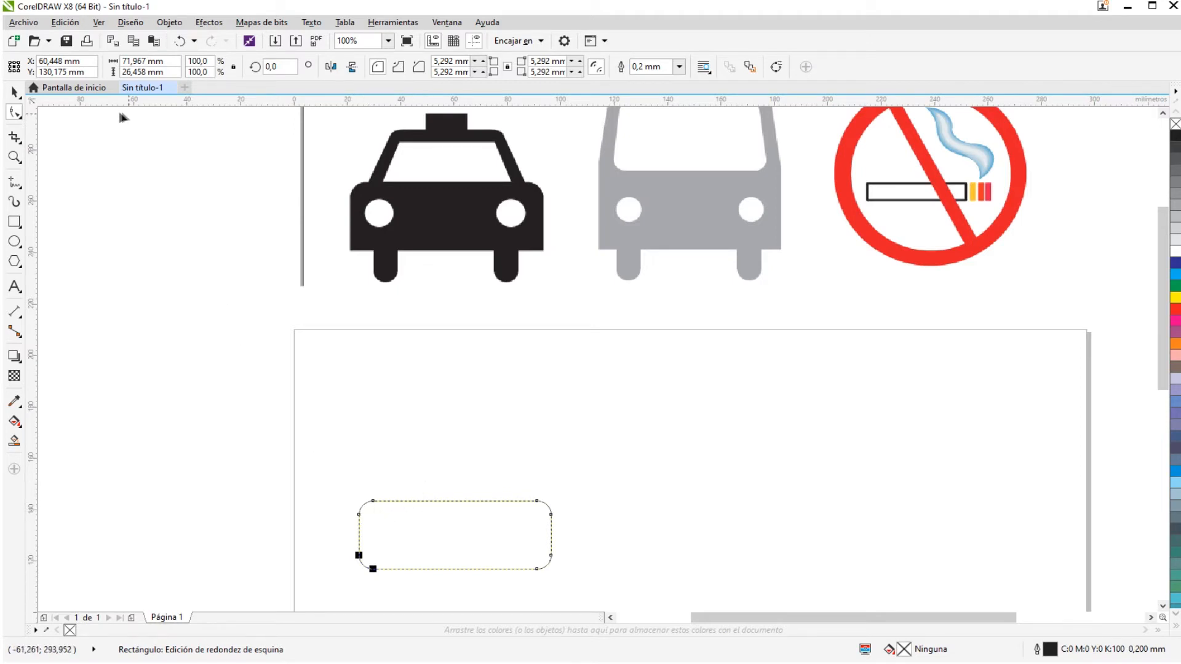
{"action": "left_click", "coordinate": [14, 92]}
{"action": "left_click", "coordinate": [150, 258]}
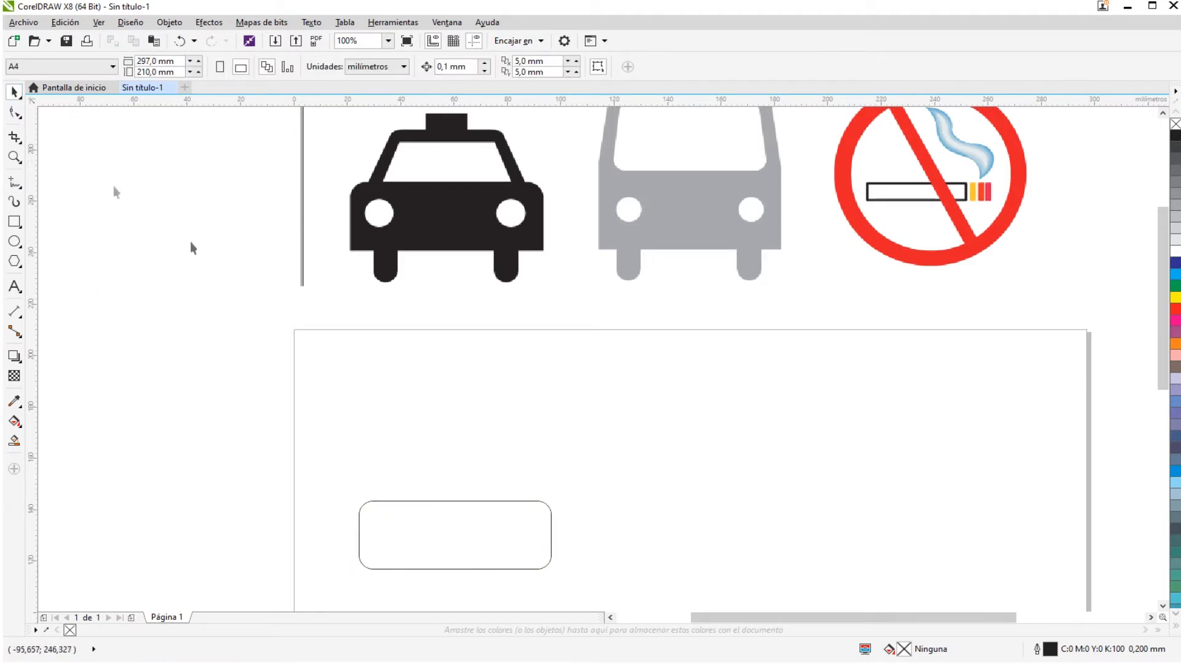
- Square off only the lower-left corner of the body rectangle, bringing its radius to 0 mm
{"action": "left_click", "coordinate": [416, 532]}
{"action": "left_click", "coordinate": [14, 113]}
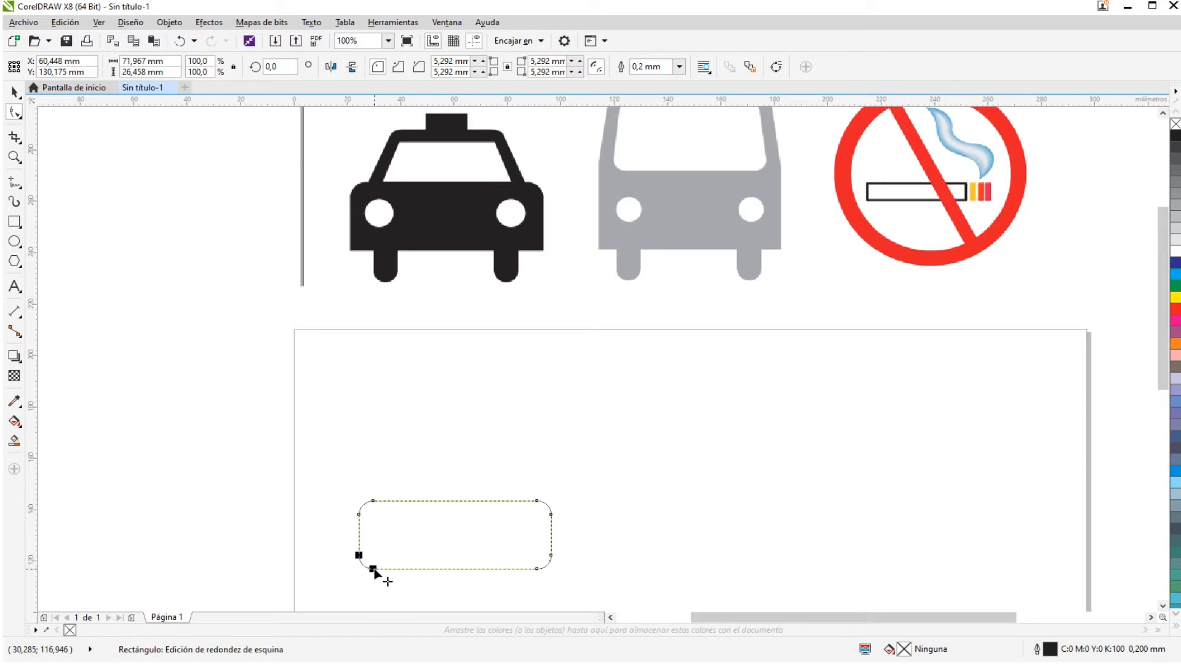
{"action": "mouse_move", "coordinate": [374, 571]}
{"action": "left_mouse_down"}
{"action": "mouse_move", "coordinate": [394, 571]}
{"action": "mouse_move", "coordinate": [356, 573]}
{"action": "left_mouse_up"}
- Square off the lower-right corner of the body rectangle to 0 mm, keeping the upper corners rounded
{"action": "left_click", "coordinate": [539, 569]}
{"action": "left_click", "coordinate": [363, 514]}
{"action": "left_click", "coordinate": [538, 502]}
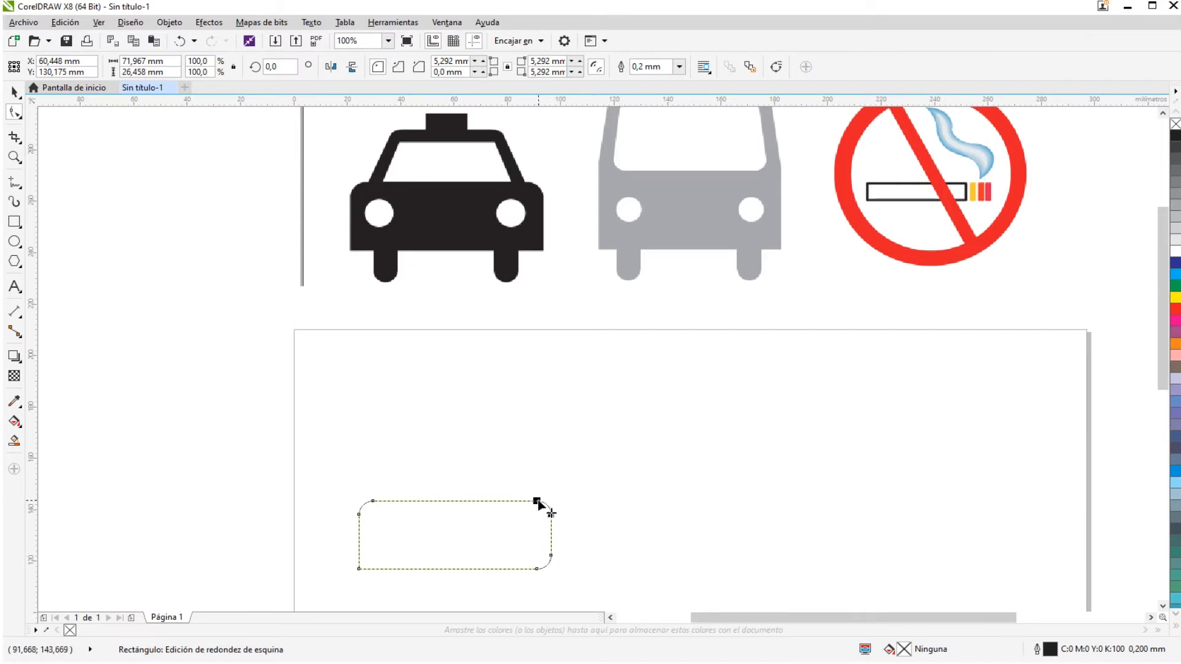
{"action": "left_click", "coordinate": [551, 557]}
{"action": "left_click", "coordinate": [359, 569]}
{"action": "left_click", "coordinate": [359, 515]}
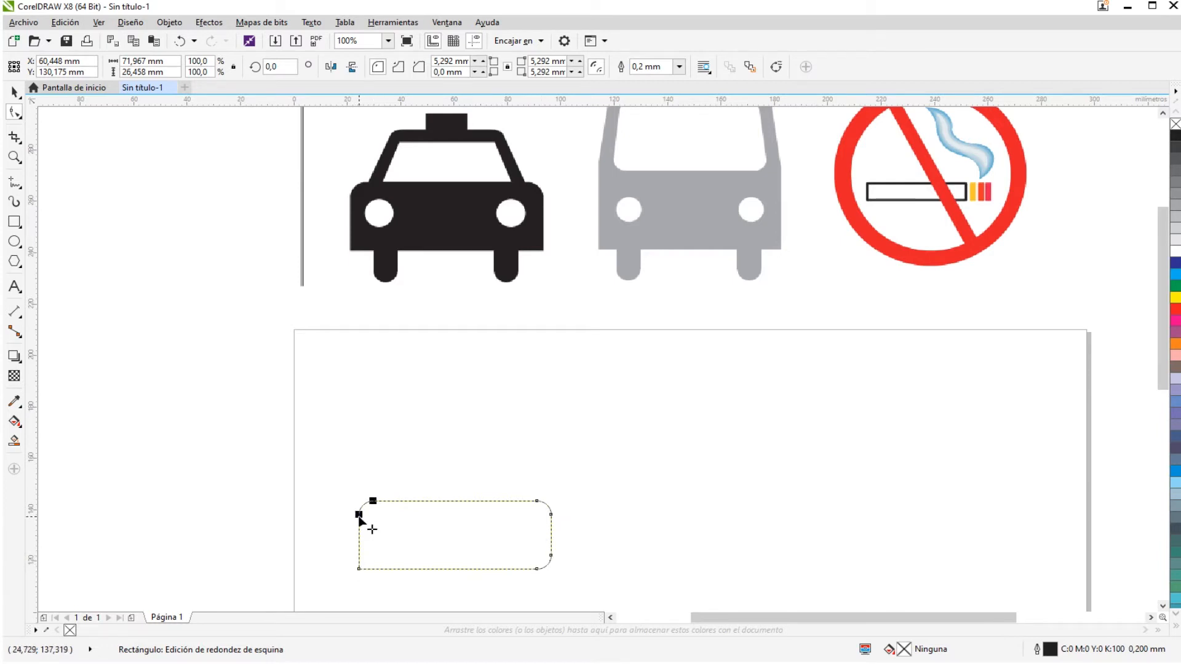
{"action": "left_click", "coordinate": [540, 571]}
{"action": "left_click_drag", "start_coordinate": [551, 556], "coordinate": [554, 574]}
{"action": "left_click", "coordinate": [14, 92]}
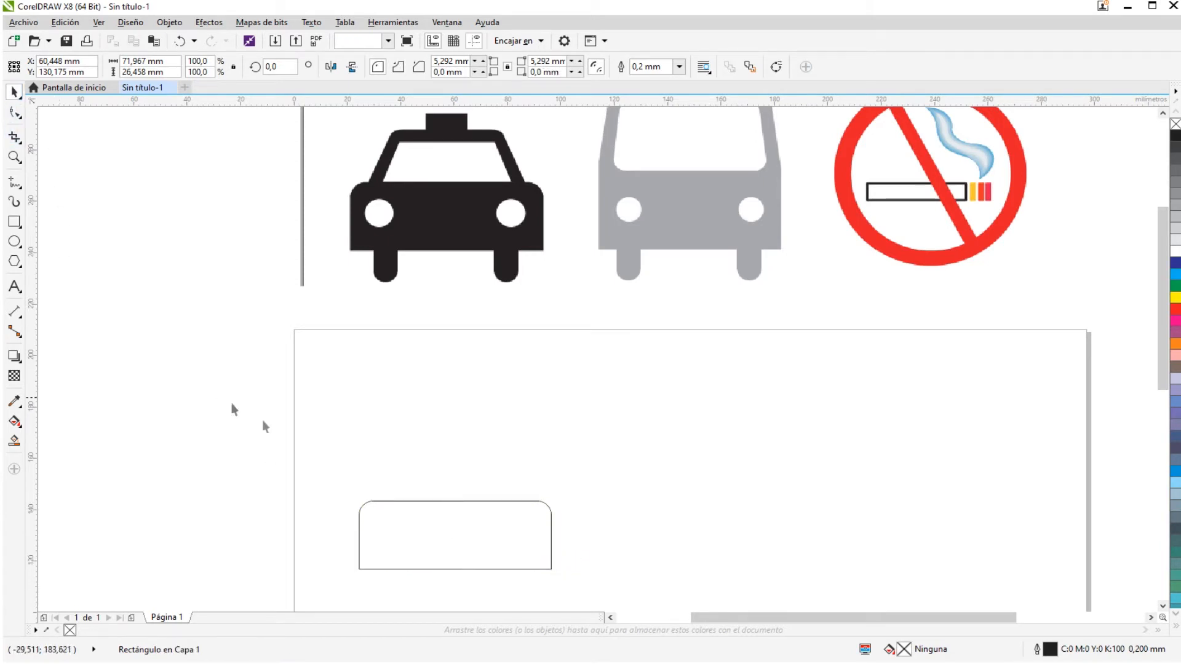
{"action": "left_click", "coordinate": [222, 404]}
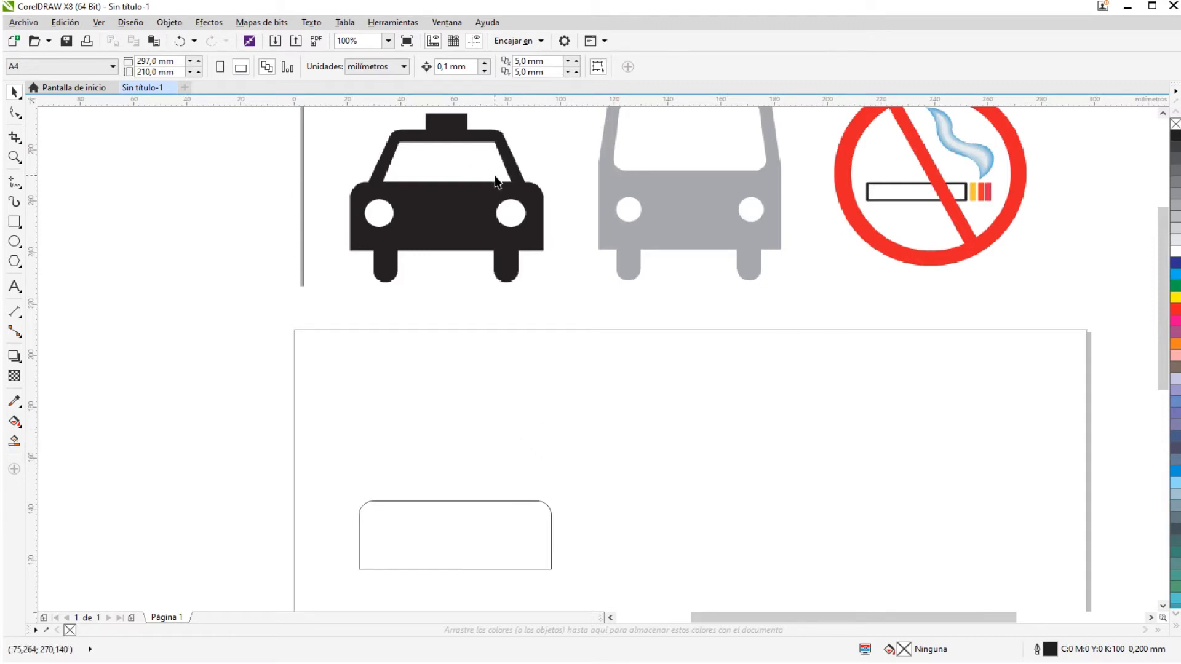
- Draw a wheel rectangle about 7.7 × 16.1 mm across the body's lower-left edge and round its corners to about 1.85 mm
{"action": "scroll", "coordinate": [1163, 605], "scroll_direction": "down", "scroll_amount": 2}
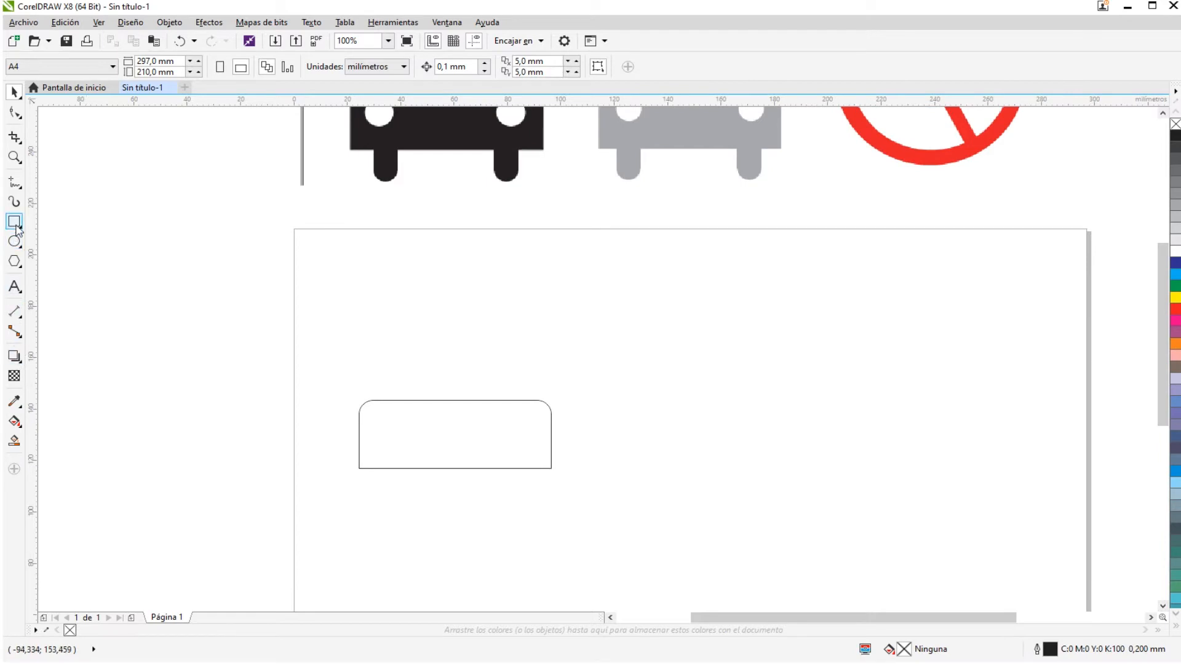
{"action": "left_click", "coordinate": [14, 221]}
{"action": "left_click_drag", "start_coordinate": [390, 458], "coordinate": [411, 499]}
{"action": "left_click", "coordinate": [15, 113]}
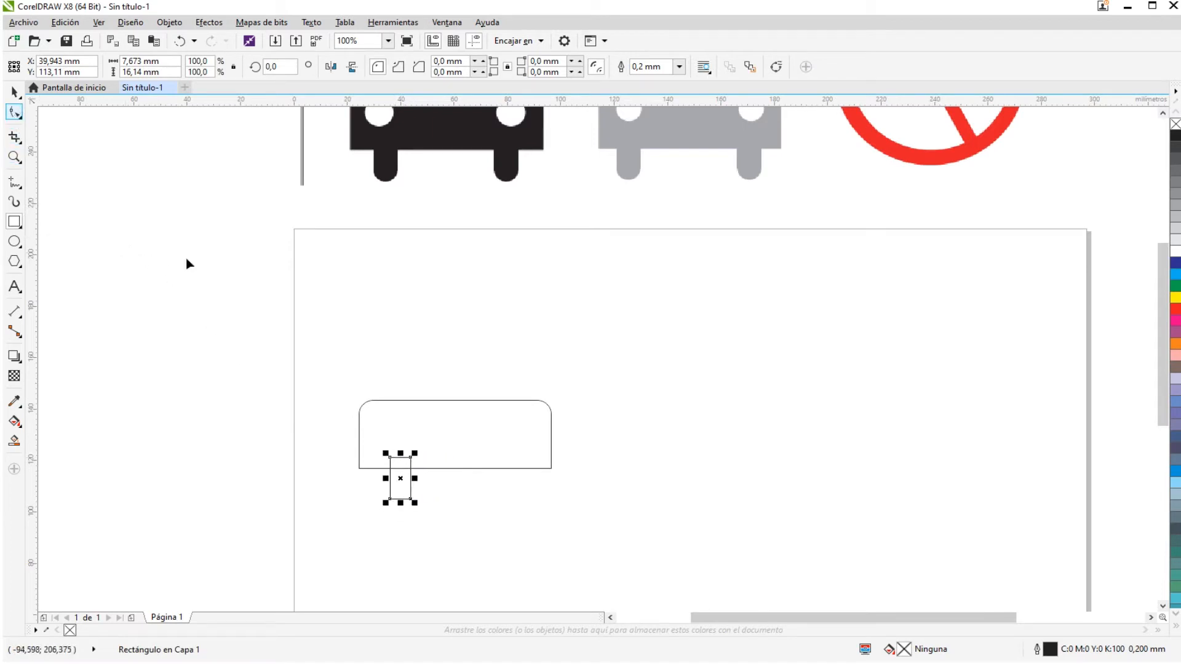
{"action": "left_click_drag", "start_coordinate": [410, 499], "coordinate": [412, 494]}
{"action": "left_click", "coordinate": [15, 91]}
{"action": "left_click", "coordinate": [297, 365]}
- Duplicate the rounded wheel about 39 mm to the right, across the body's lower edge
{"action": "scroll", "coordinate": [437, 475], "scroll_direction": "up", "scroll_amount": 1}
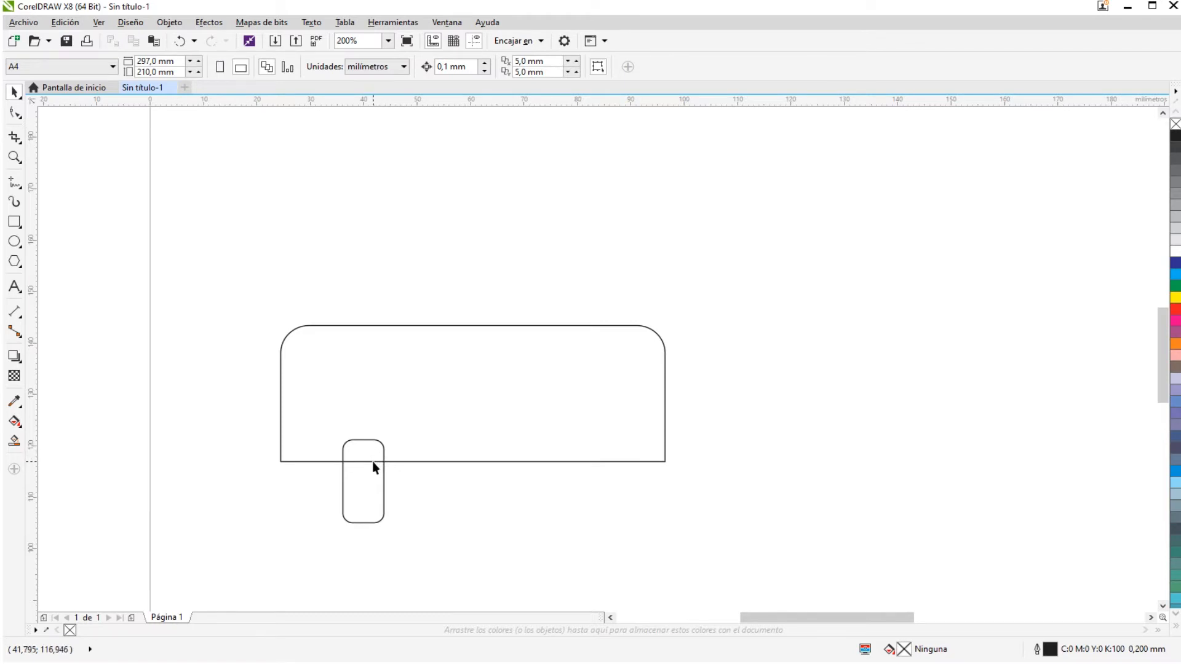
{"action": "left_click", "coordinate": [362, 489]}
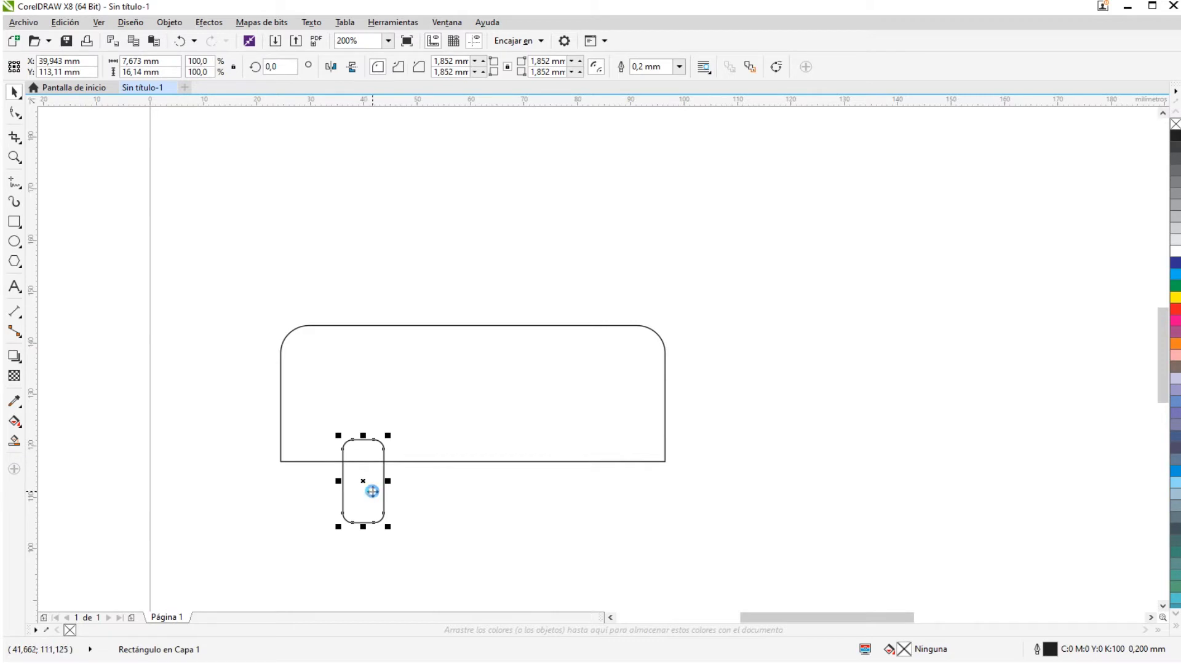
{"action": "left_click_drag", "start_coordinate": [371, 488], "coordinate": [571, 481]}
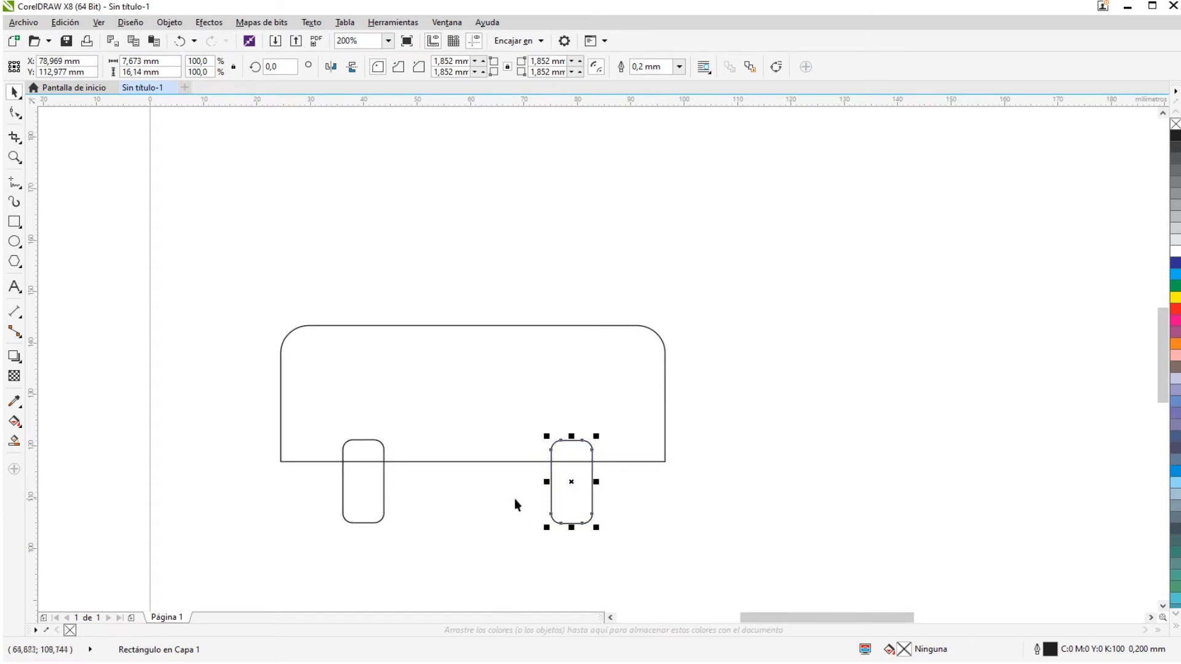
- Align the two wheels with each other by their vertical centres and group them
{"action": "left_click_drag", "start_coordinate": [192, 414], "coordinate": [674, 492]}
{"action": "left_click", "coordinate": [701, 66]}
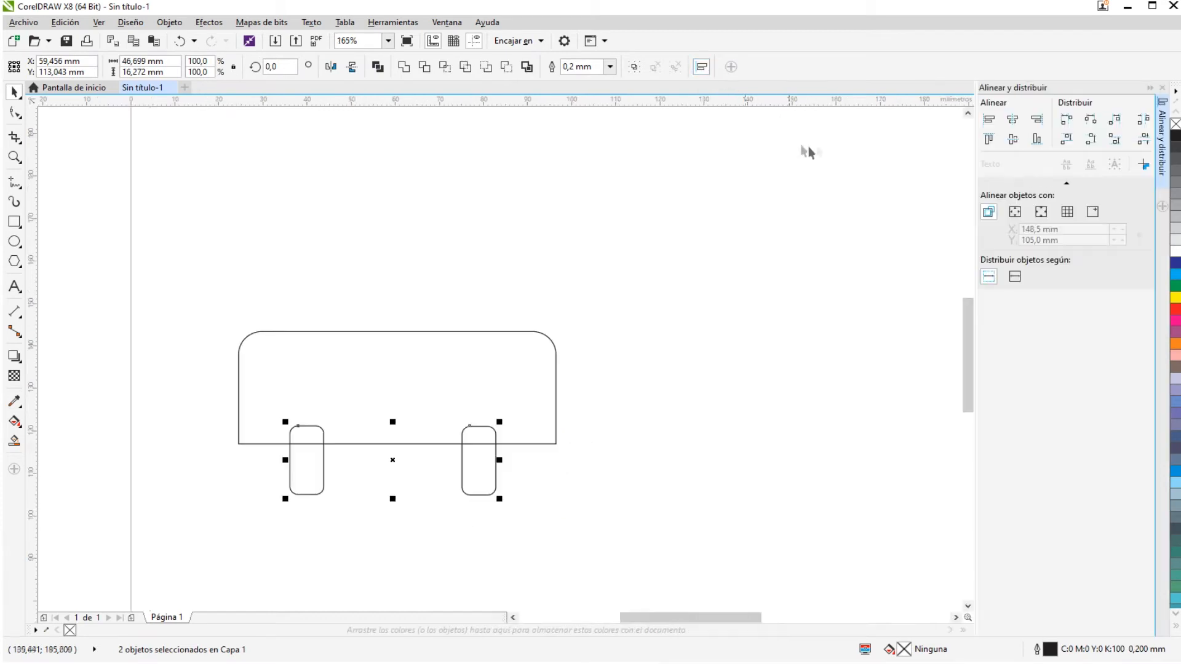
{"action": "left_click", "coordinate": [1013, 140]}
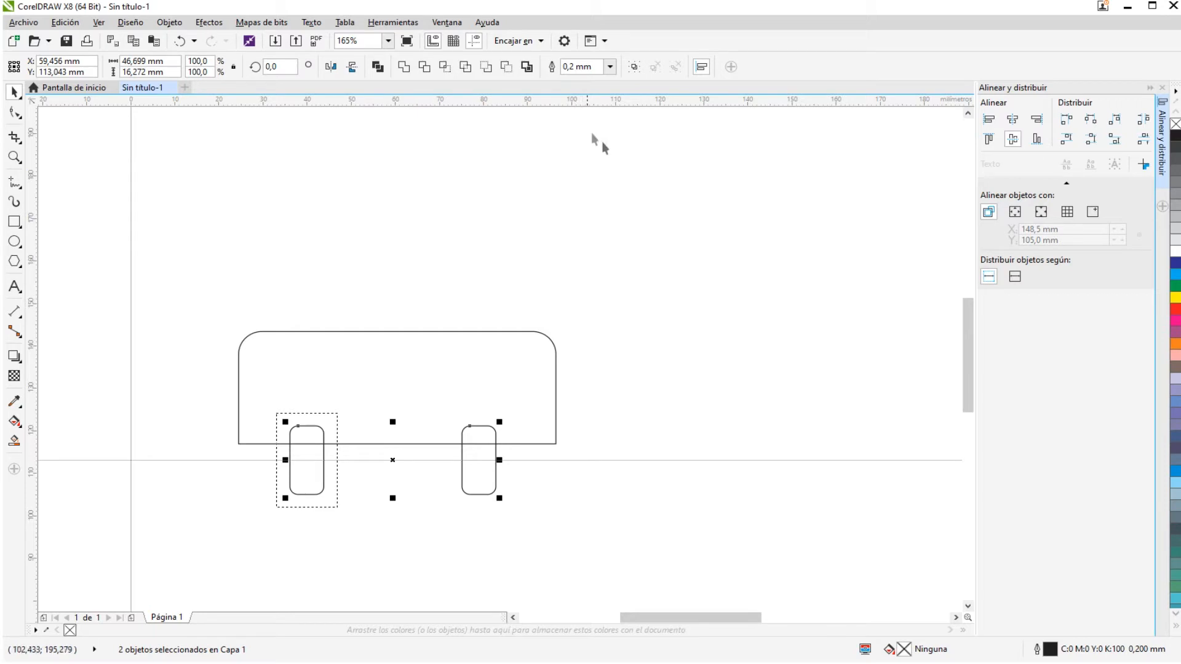
{"action": "left_click", "coordinate": [634, 66]}
- Centre the wheel group horizontally on the car body
{"action": "key", "text": "ctrl+a"}
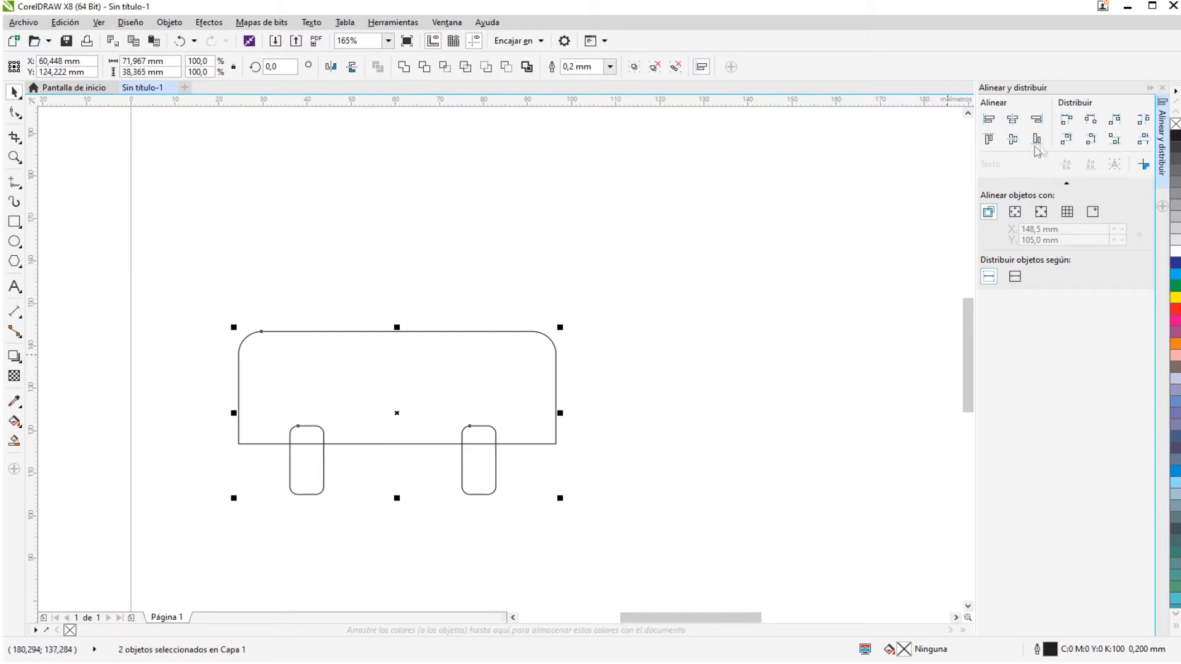
{"action": "left_click", "coordinate": [1015, 123]}
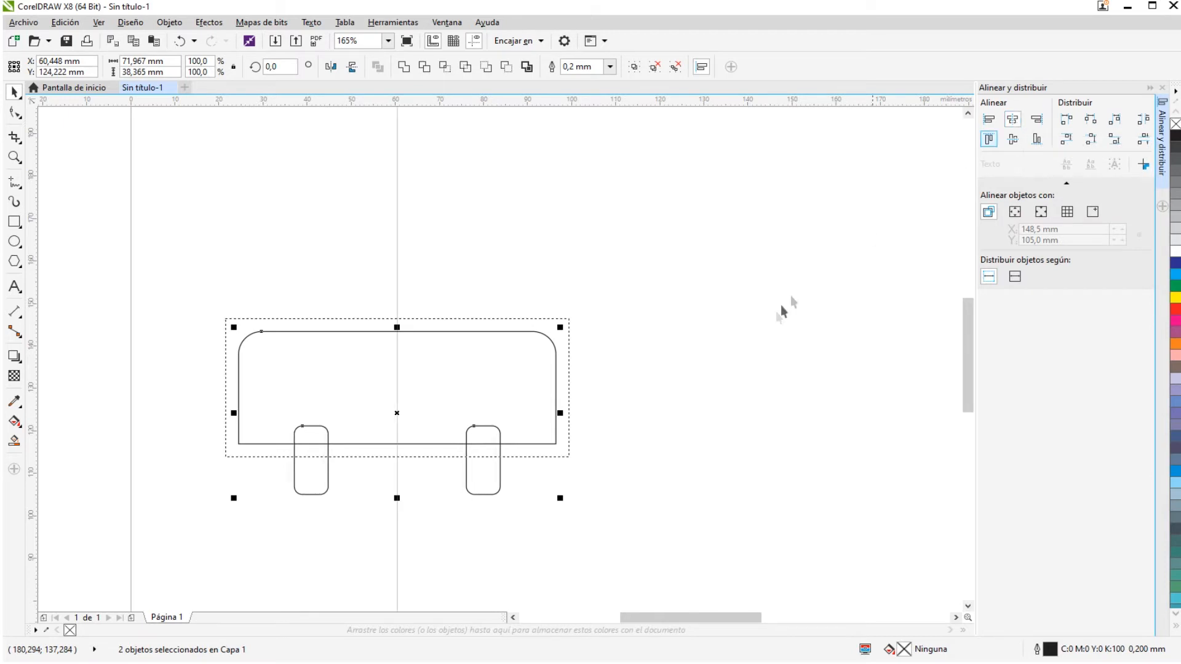
{"action": "left_click", "coordinate": [584, 489]}
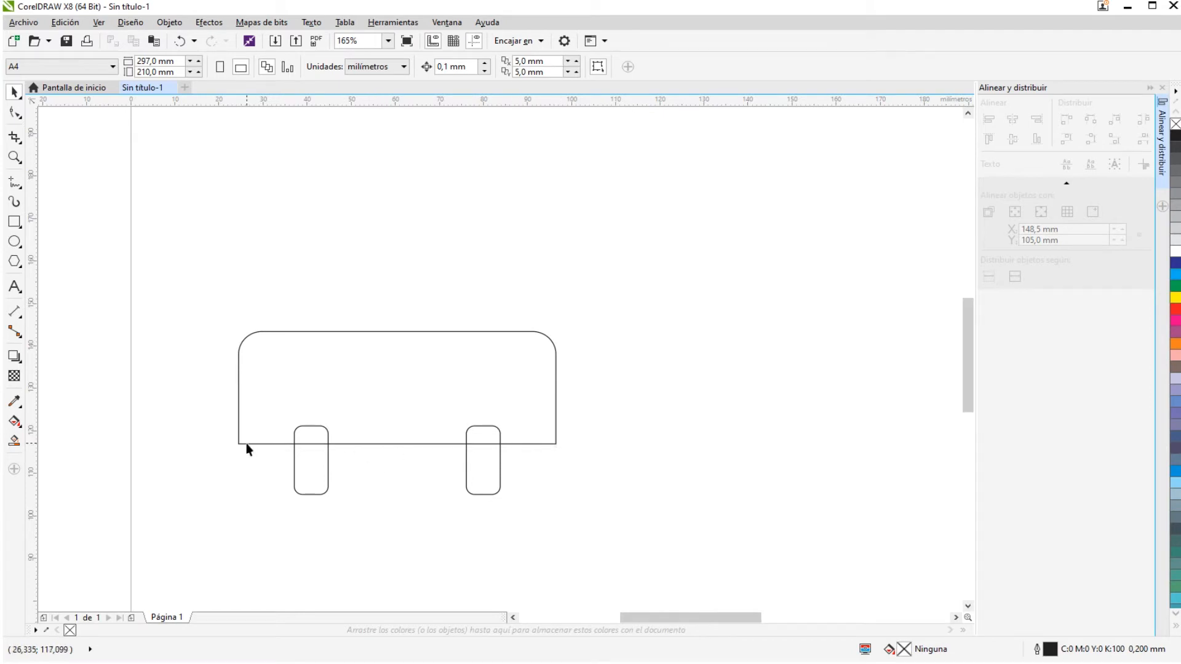
- Weld the car body and the wheel group into a single shape
{"action": "scroll", "coordinate": [358, 445], "scroll_direction": "down", "scroll_amount": 2}
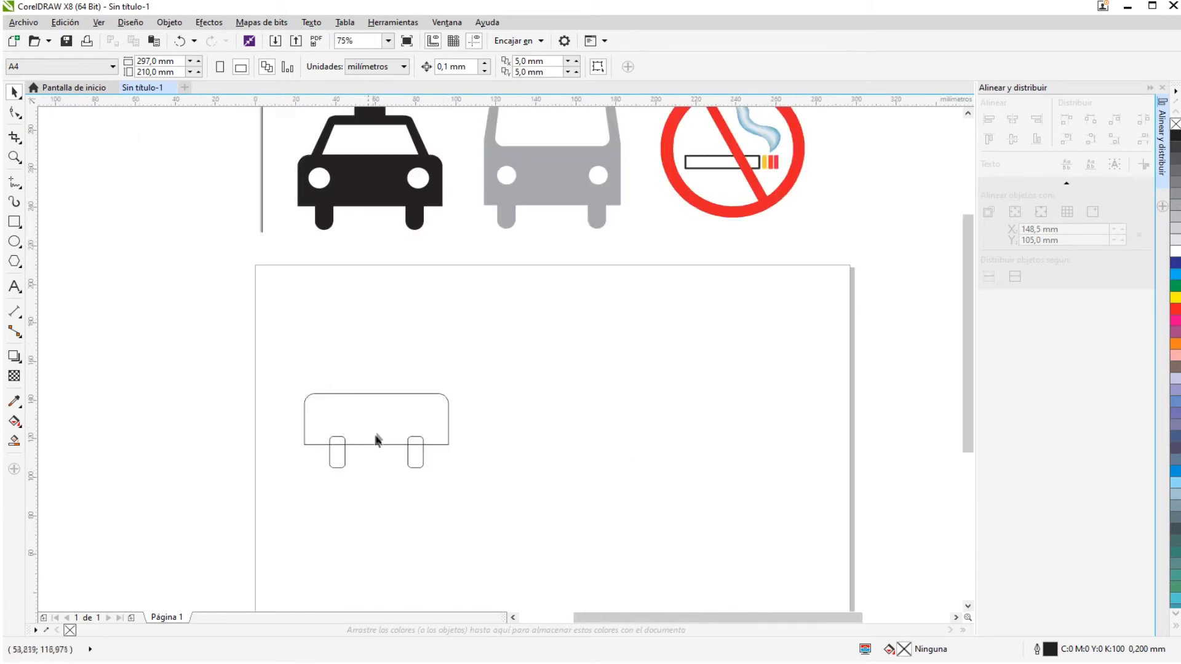
{"action": "scroll", "coordinate": [381, 424], "scroll_direction": "up", "scroll_amount": 2}
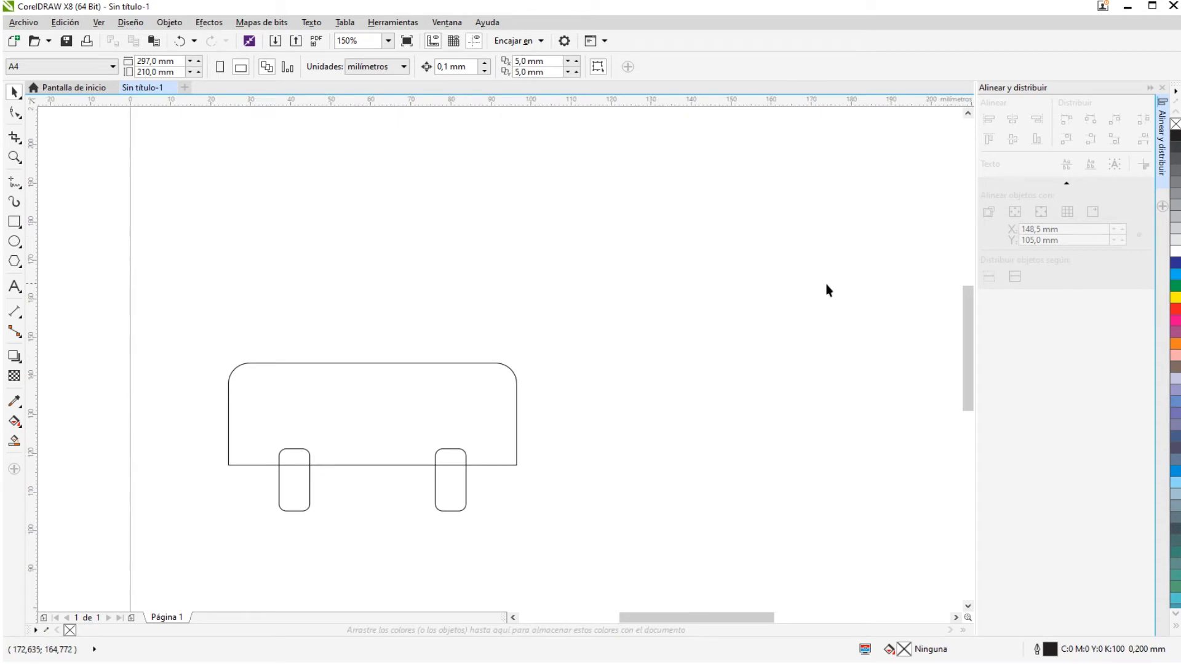
{"action": "scroll", "coordinate": [493, 342], "scroll_direction": "down", "scroll_amount": 2}
{"action": "left_click", "coordinate": [967, 113]}
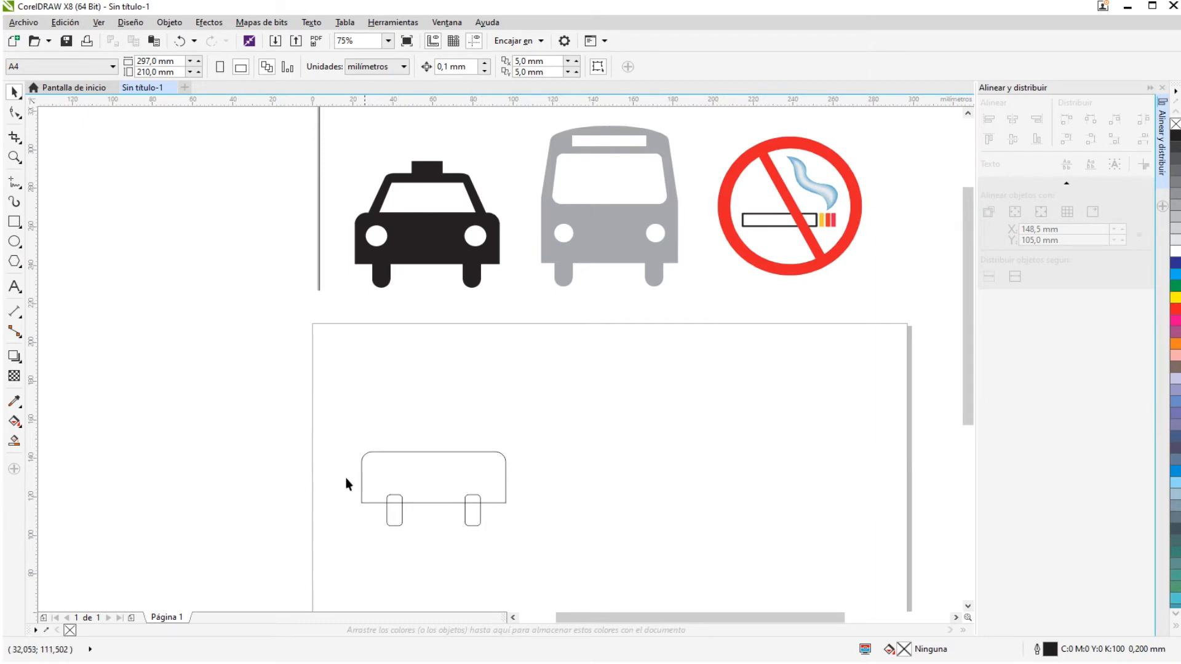
{"action": "left_click_drag", "start_coordinate": [322, 430], "coordinate": [567, 552]}
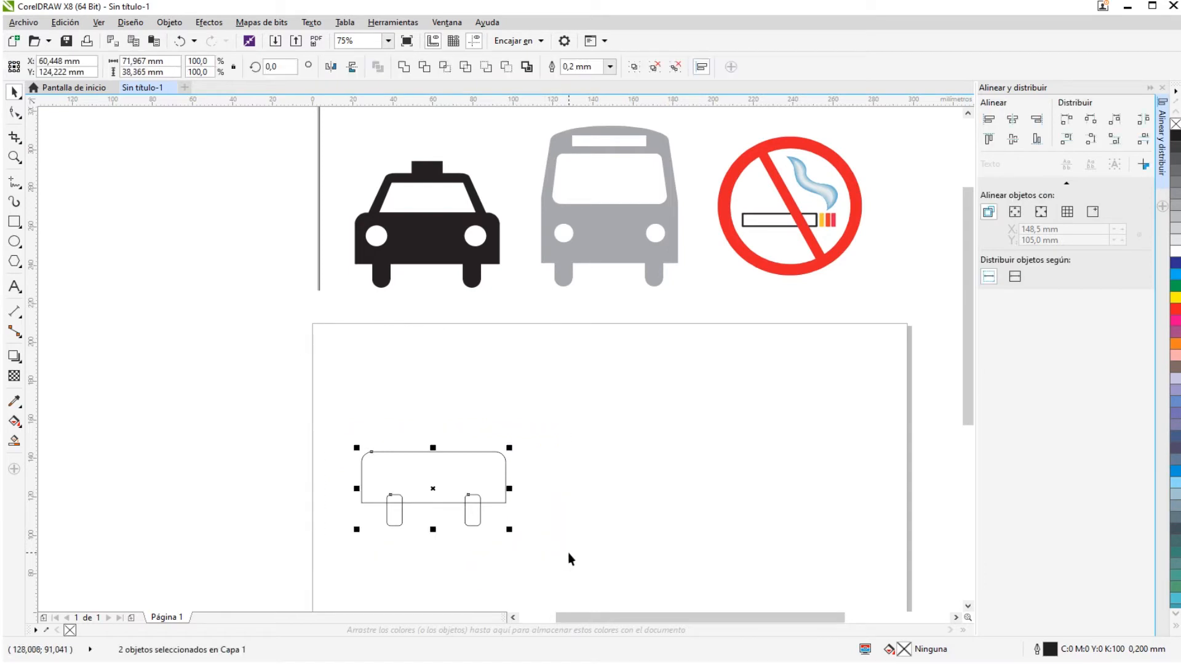
{"action": "left_click", "coordinate": [408, 69]}
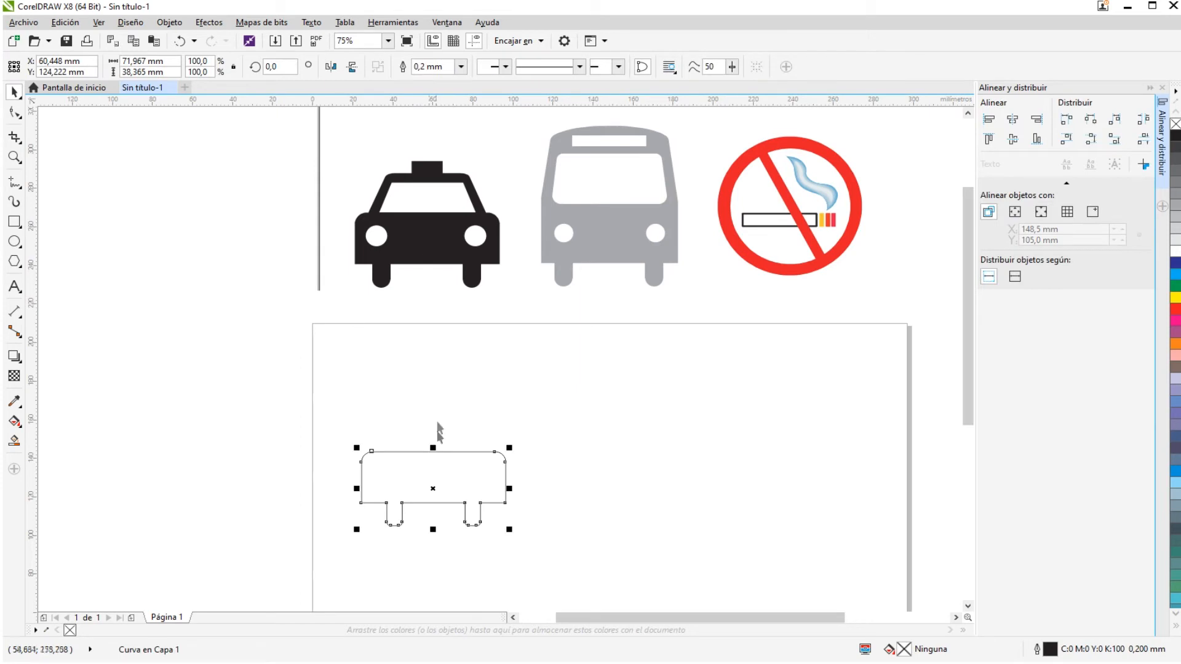
- Move the welded car body slightly lower and draw a cabin rectangle about 46.6 × 25 mm overlapping its upper edge
{"action": "mouse_move", "coordinate": [461, 486]}
{"action": "left_mouse_down"}
{"action": "mouse_move", "coordinate": [290, 223]}
{"action": "mouse_move", "coordinate": [289, 244]}
{"action": "mouse_move", "coordinate": [380, 316]}
{"action": "mouse_move", "coordinate": [464, 488]}
{"action": "left_mouse_up"}
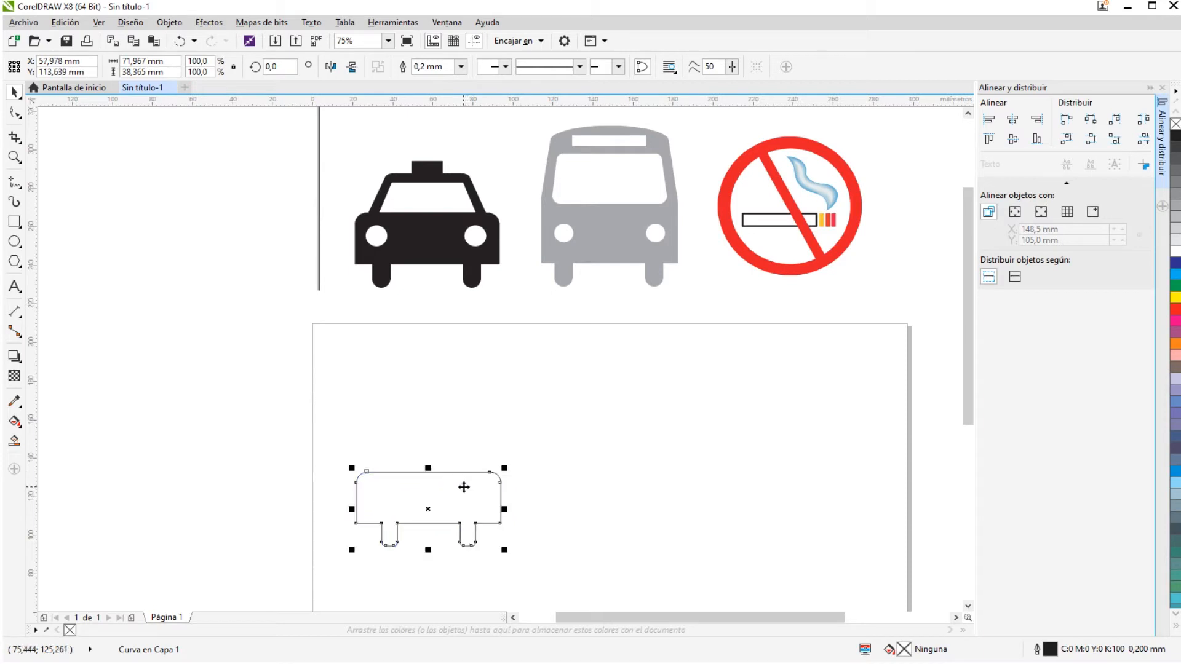
{"action": "left_click", "coordinate": [314, 415]}
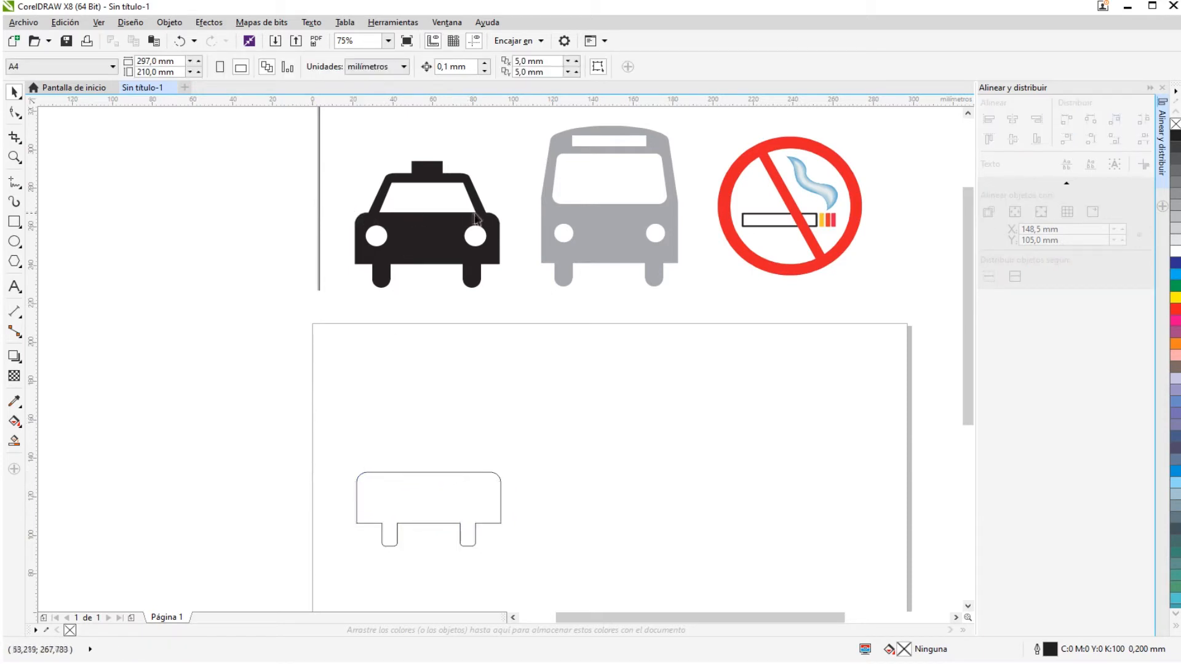
{"action": "left_click", "coordinate": [14, 221]}
{"action": "scroll", "coordinate": [450, 492], "scroll_direction": "up", "scroll_amount": 2}
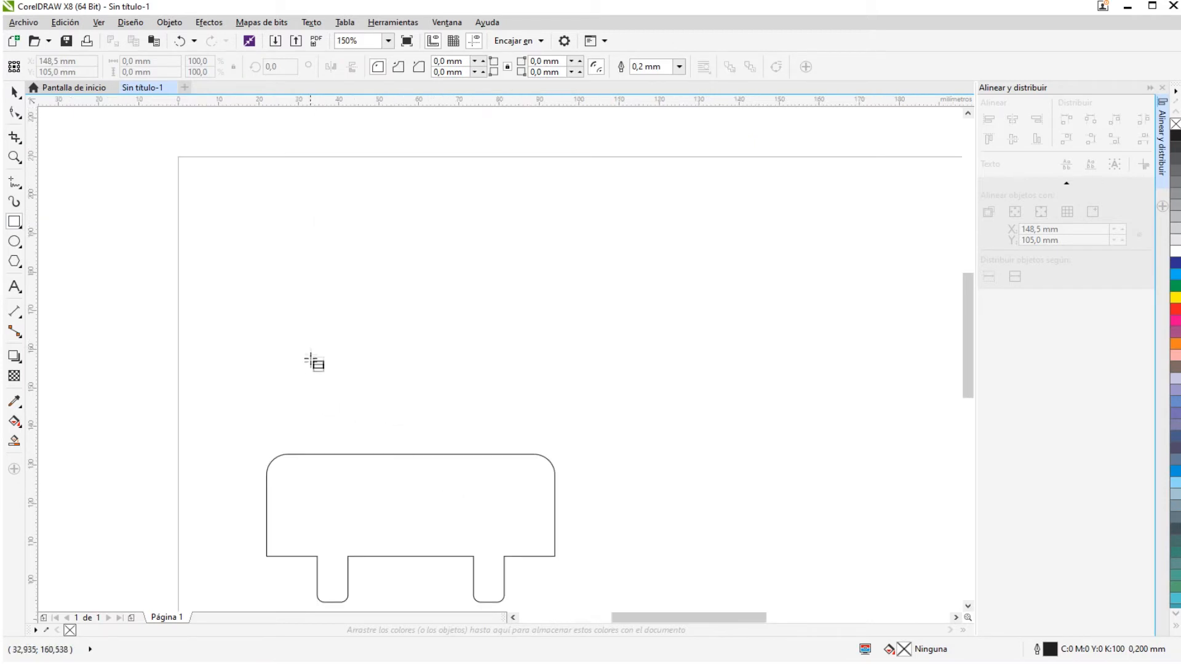
{"action": "left_click_drag", "start_coordinate": [314, 365], "coordinate": [500, 460]}
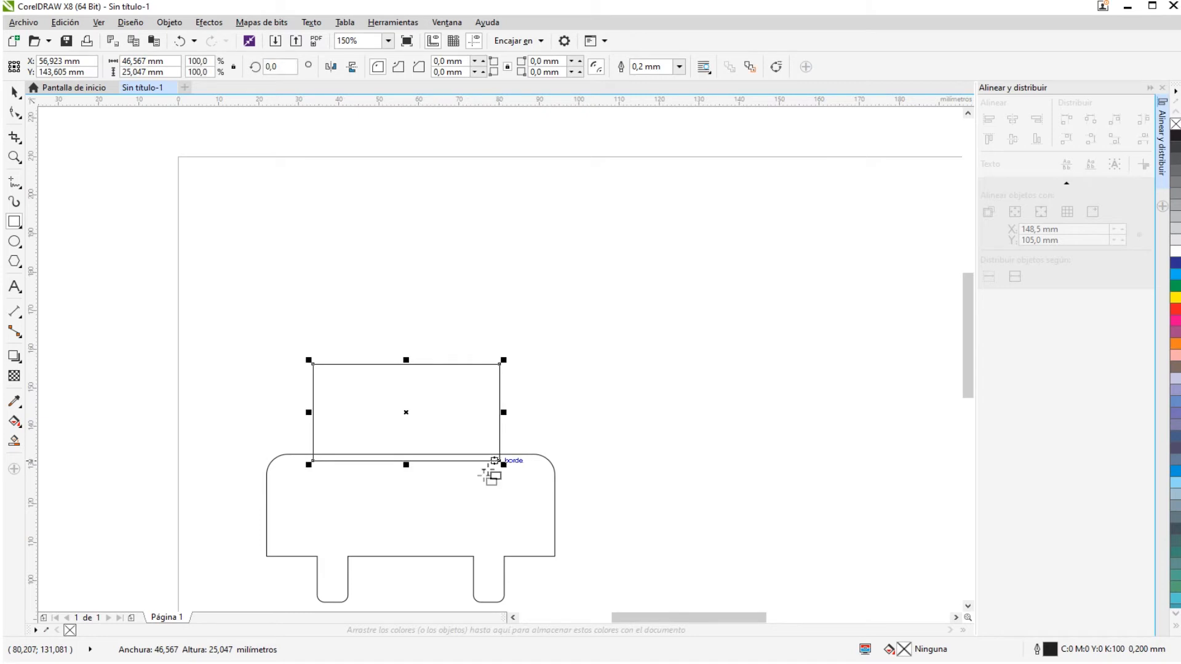
- Centre the cabin rectangle and the car body horizontally on each other
{"action": "mouse_move", "coordinate": [209, 256]}
{"action": "left_mouse_down"}
{"action": "mouse_move", "coordinate": [442, 558]}
{"action": "mouse_move", "coordinate": [611, 595]}
{"action": "left_mouse_up"}
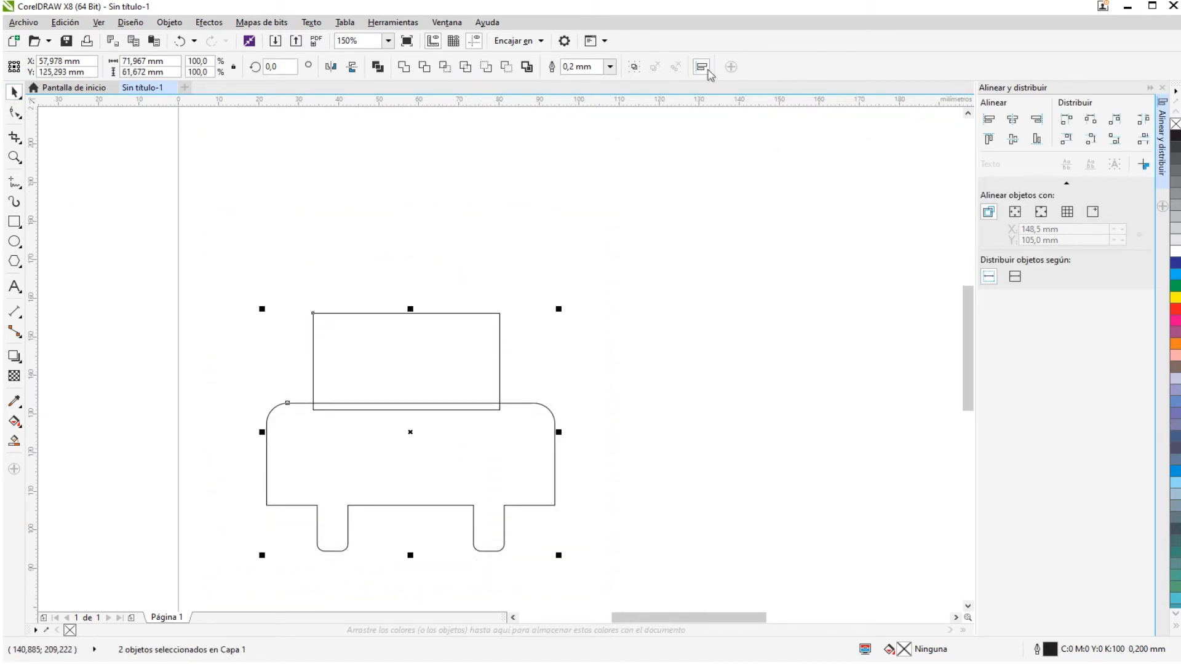
{"action": "left_click", "coordinate": [1014, 120]}
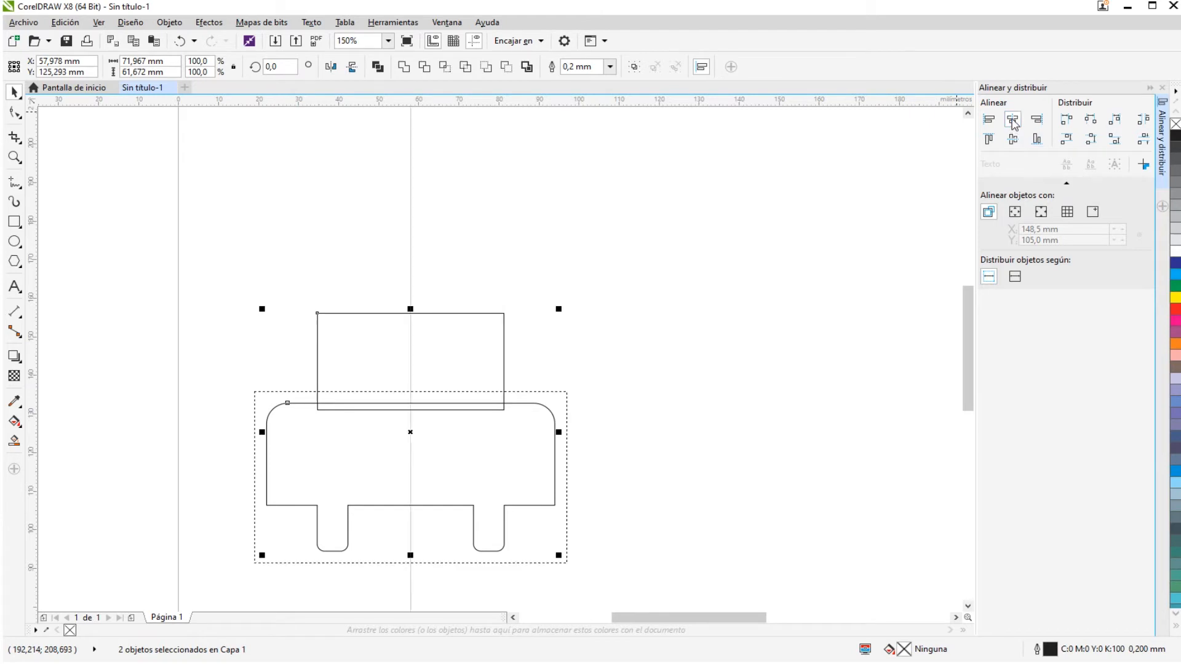
{"action": "left_click", "coordinate": [758, 264]}
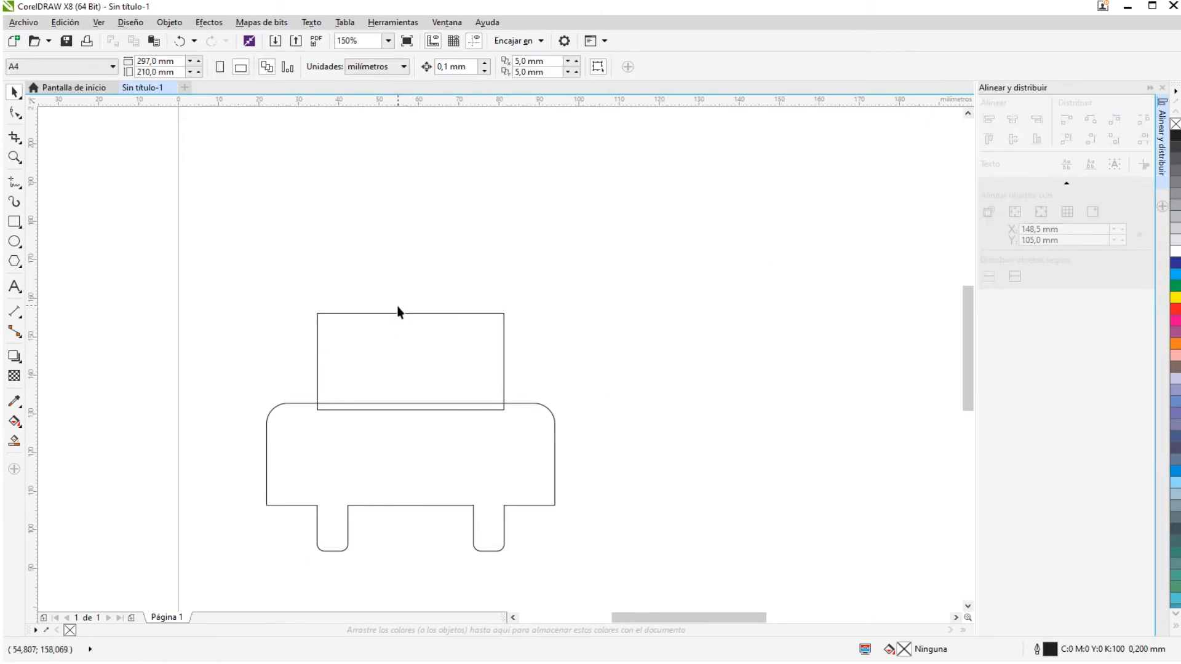
- Try rounding the cabin rectangle's corners to a radius of about 10.4 mm and undo it
{"action": "left_click", "coordinate": [385, 355]}
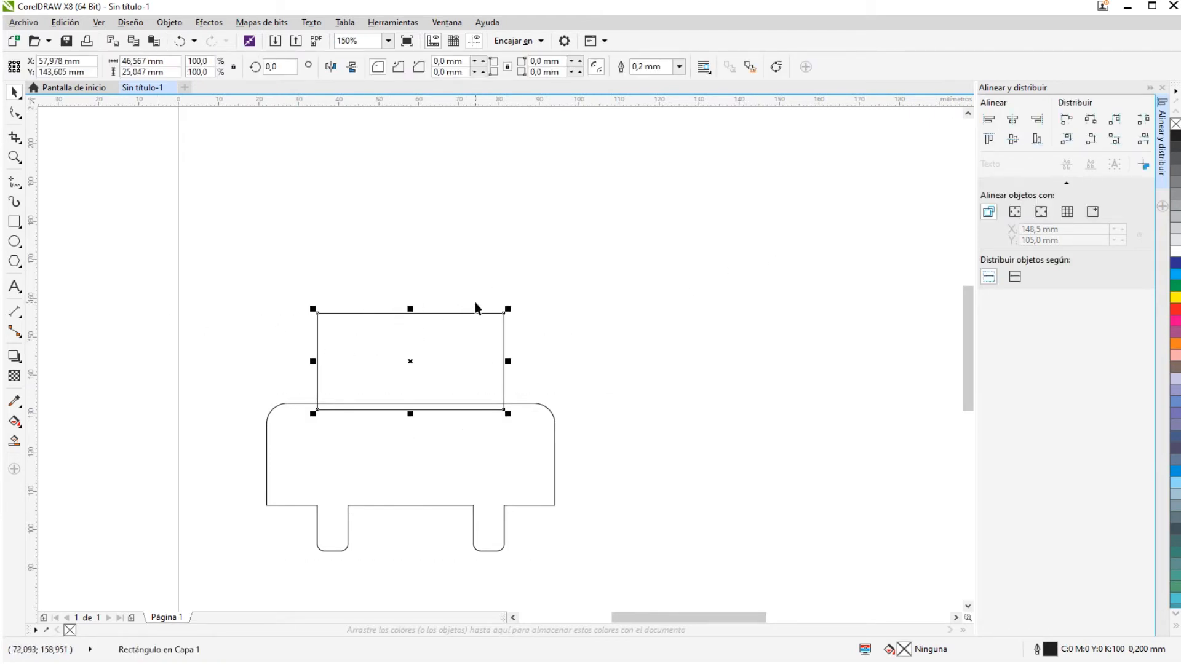
{"action": "scroll", "coordinate": [476, 302], "scroll_direction": "down", "scroll_amount": 2}
{"action": "scroll", "coordinate": [933, 128], "scroll_direction": "up", "scroll_amount": 3}
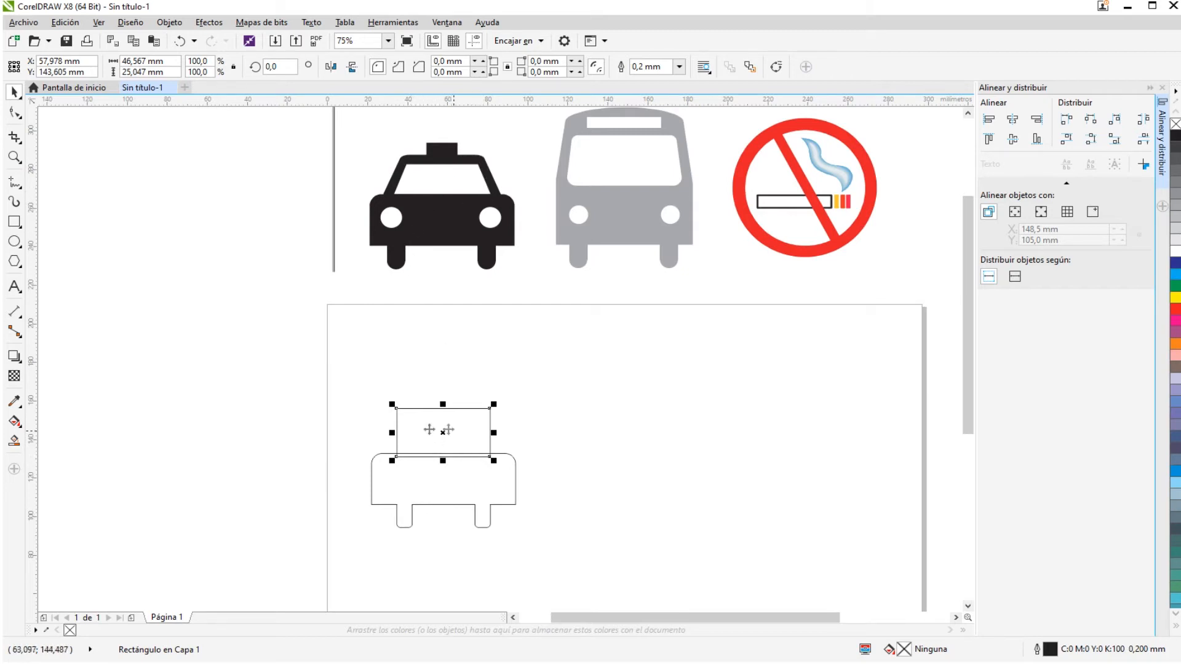
{"action": "left_click", "coordinate": [15, 113]}
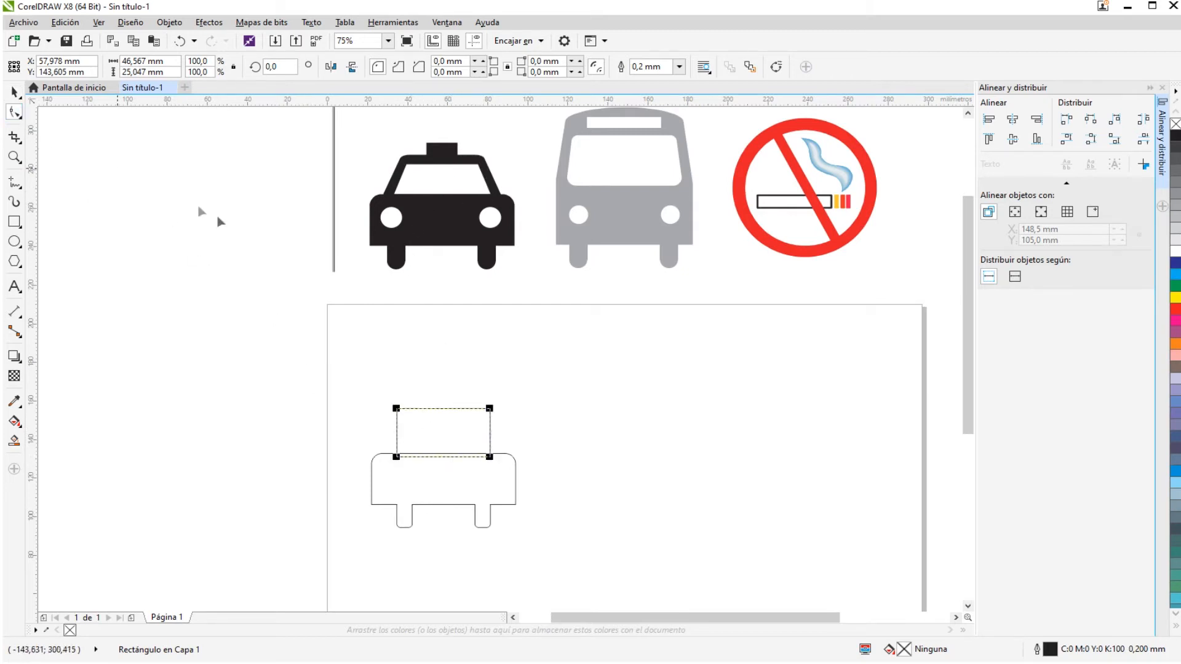
{"action": "left_click_drag", "start_coordinate": [491, 410], "coordinate": [470, 408]}
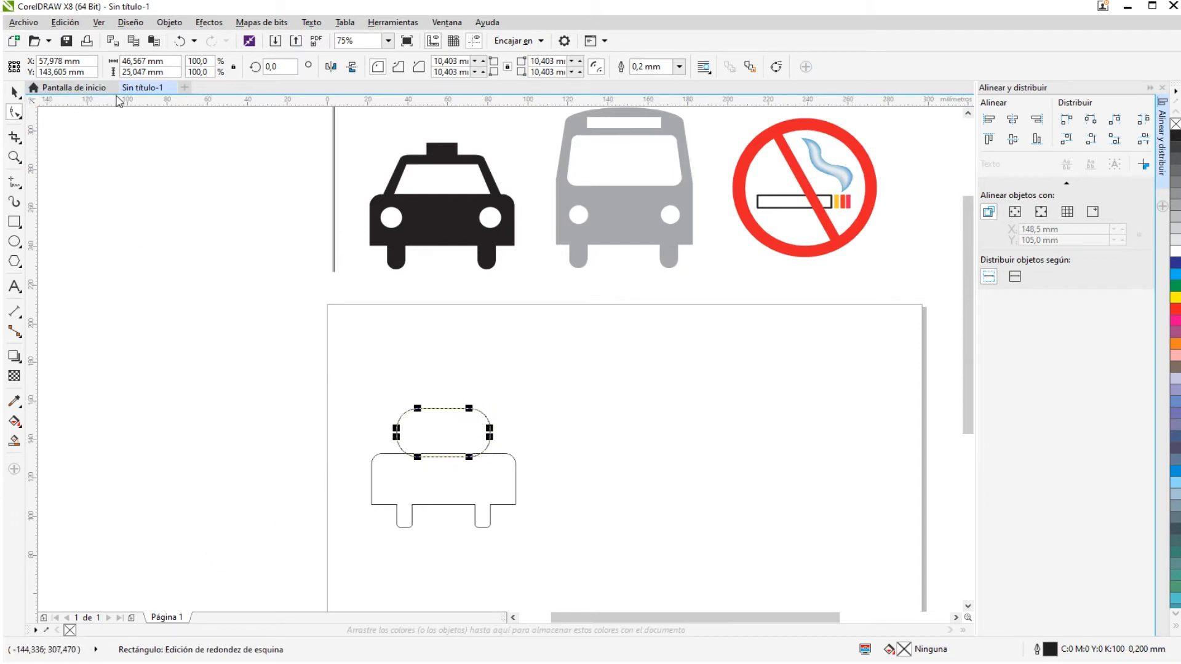
{"action": "key", "text": "ctrl+z"}
- Compare the cabin rectangle with the reference taxi, examining the roof's rounded corners and slanted sides
{"action": "scroll", "coordinate": [443, 448], "scroll_direction": "up", "scroll_amount": 2}
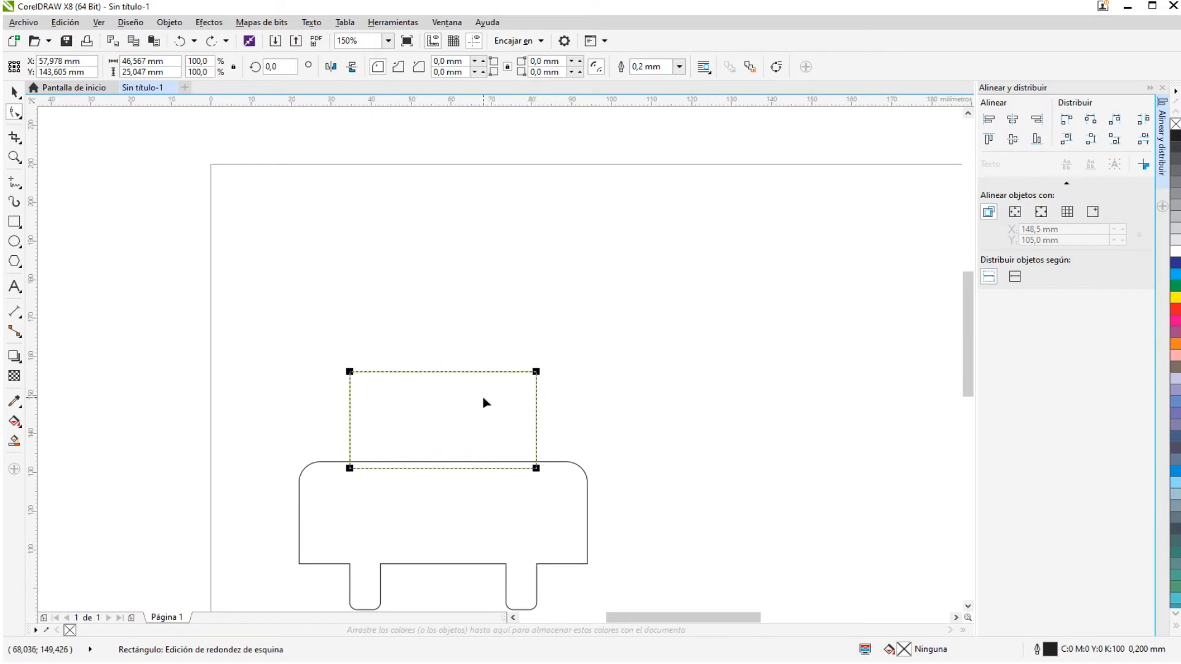
{"action": "scroll", "coordinate": [486, 401], "scroll_direction": "down", "scroll_amount": 2}
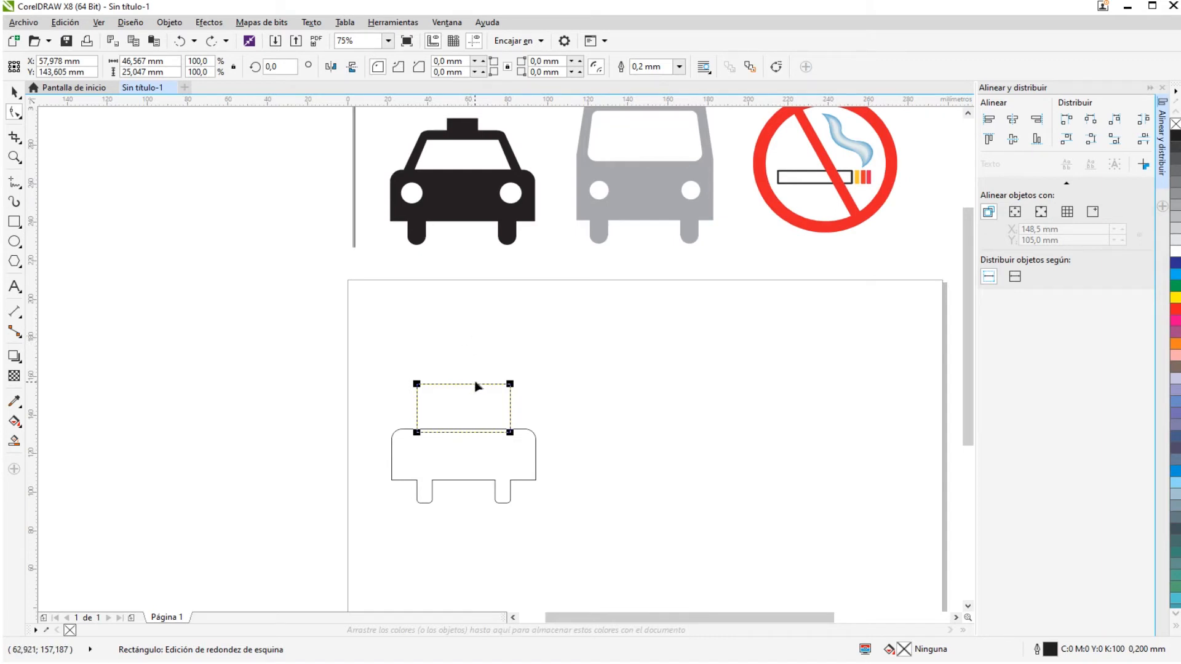
{"action": "scroll", "coordinate": [478, 414], "scroll_direction": "up", "scroll_amount": 1}
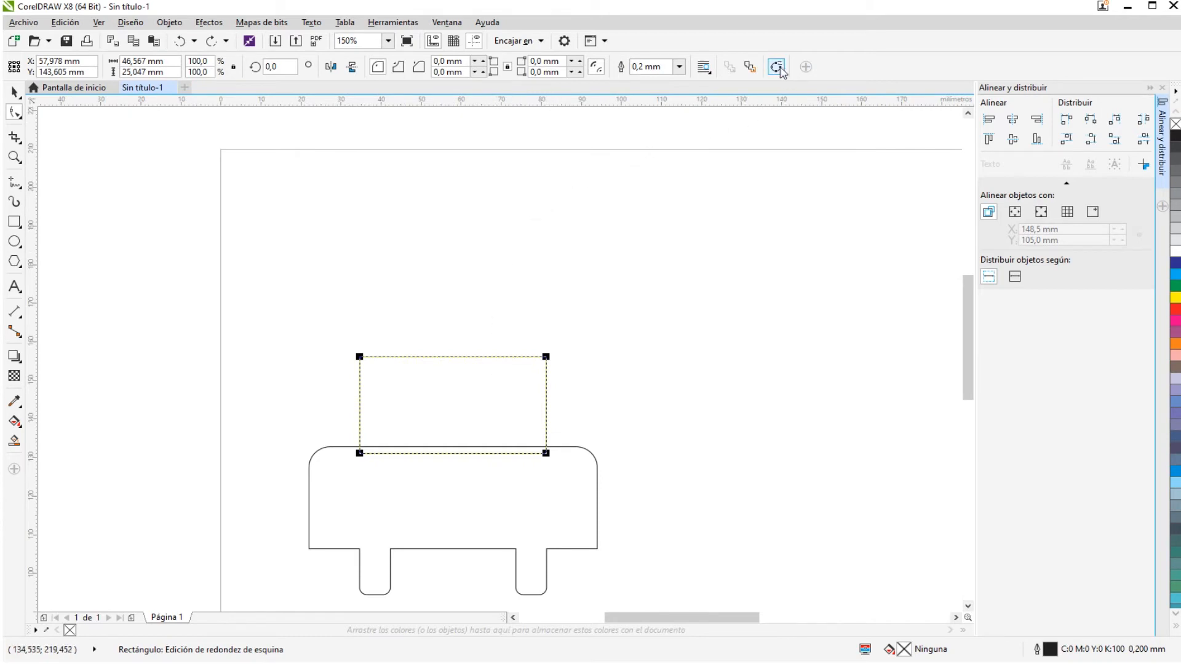
{"action": "scroll", "coordinate": [712, 258], "scroll_direction": "down", "scroll_amount": 1}
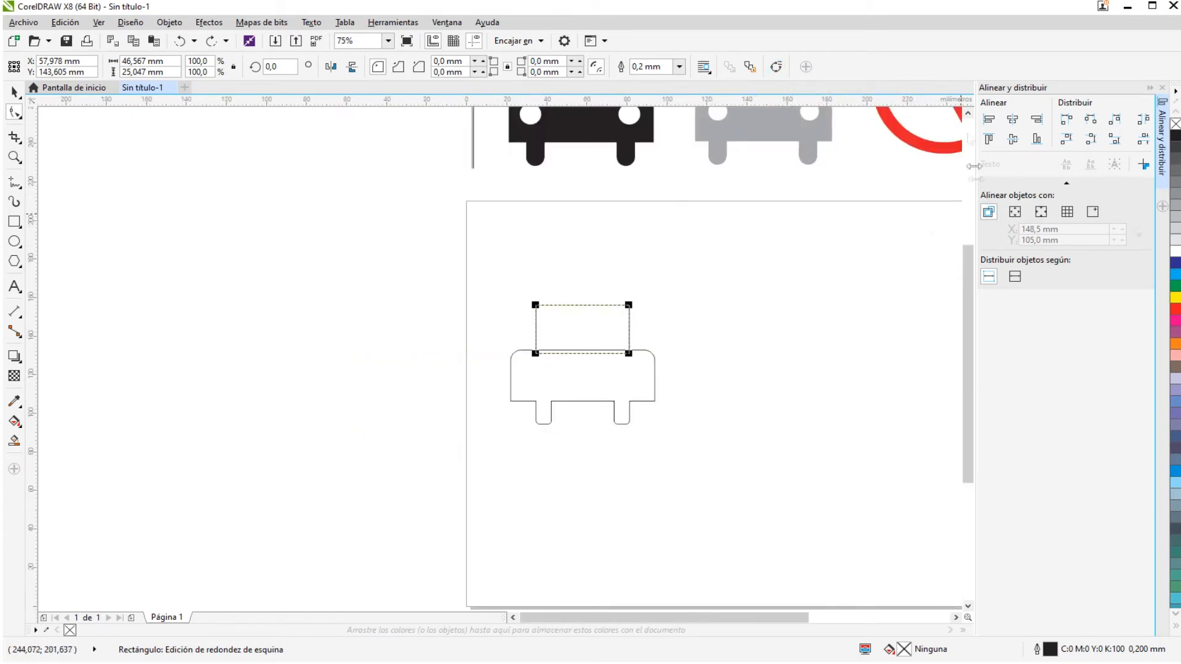
{"action": "left_click", "coordinate": [968, 113]}
{"action": "left_click", "coordinate": [967, 113]}
{"action": "scroll", "coordinate": [633, 205], "scroll_direction": "up", "scroll_amount": 1}
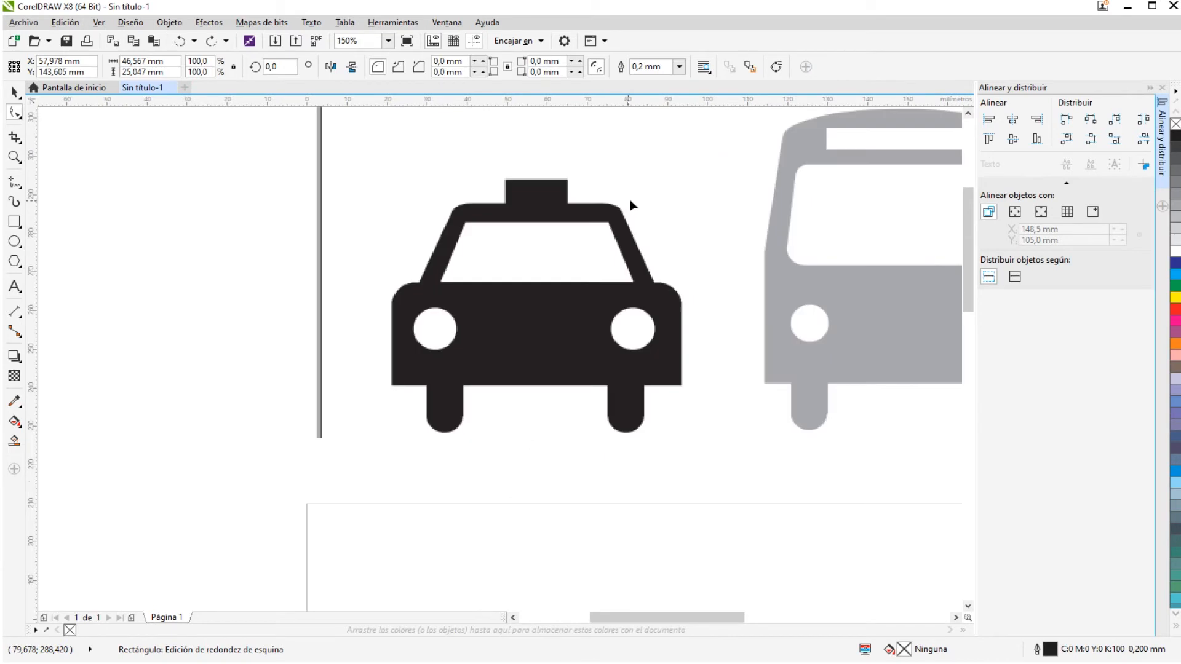
{"action": "scroll", "coordinate": [630, 200], "scroll_direction": "up", "scroll_amount": 1}
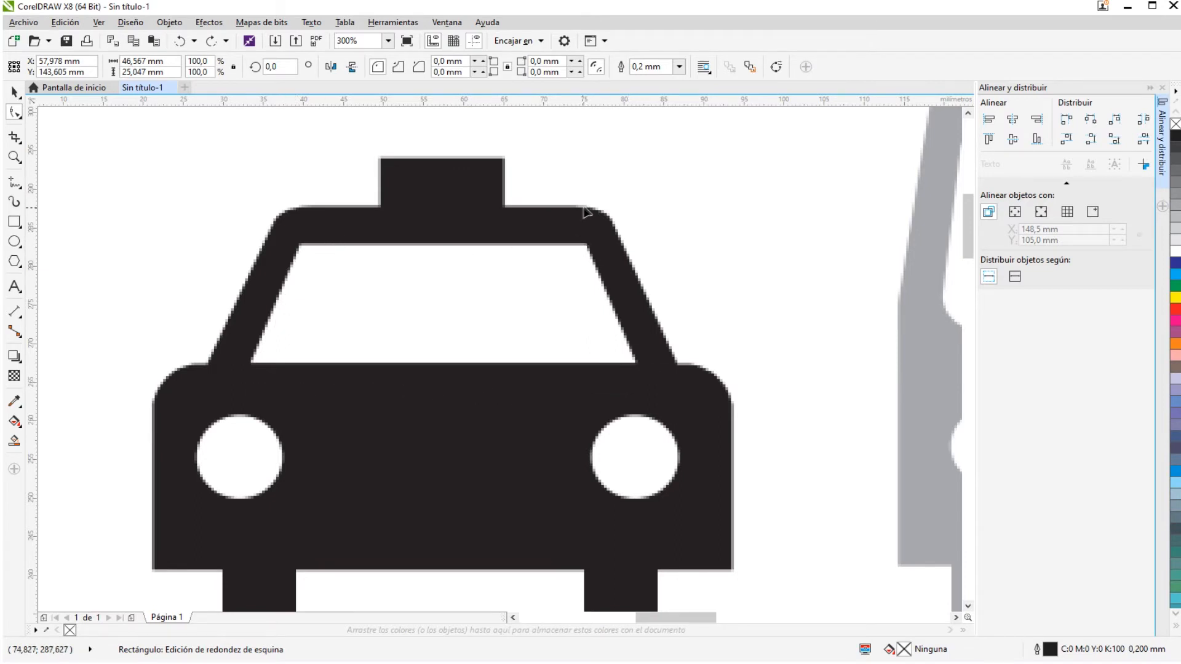
{"action": "scroll", "coordinate": [594, 255], "scroll_direction": "down", "scroll_amount": 2}
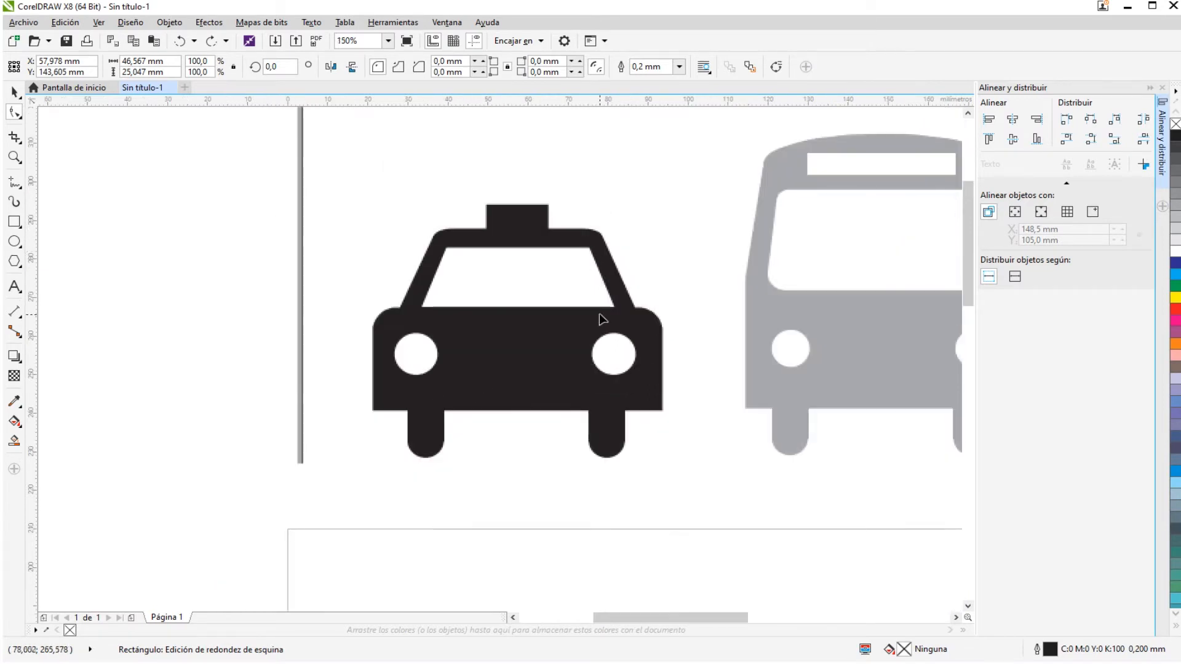
{"action": "scroll", "coordinate": [600, 317], "scroll_direction": "down", "scroll_amount": 1}
{"action": "scroll", "coordinate": [596, 552], "scroll_direction": "up", "scroll_amount": 1}
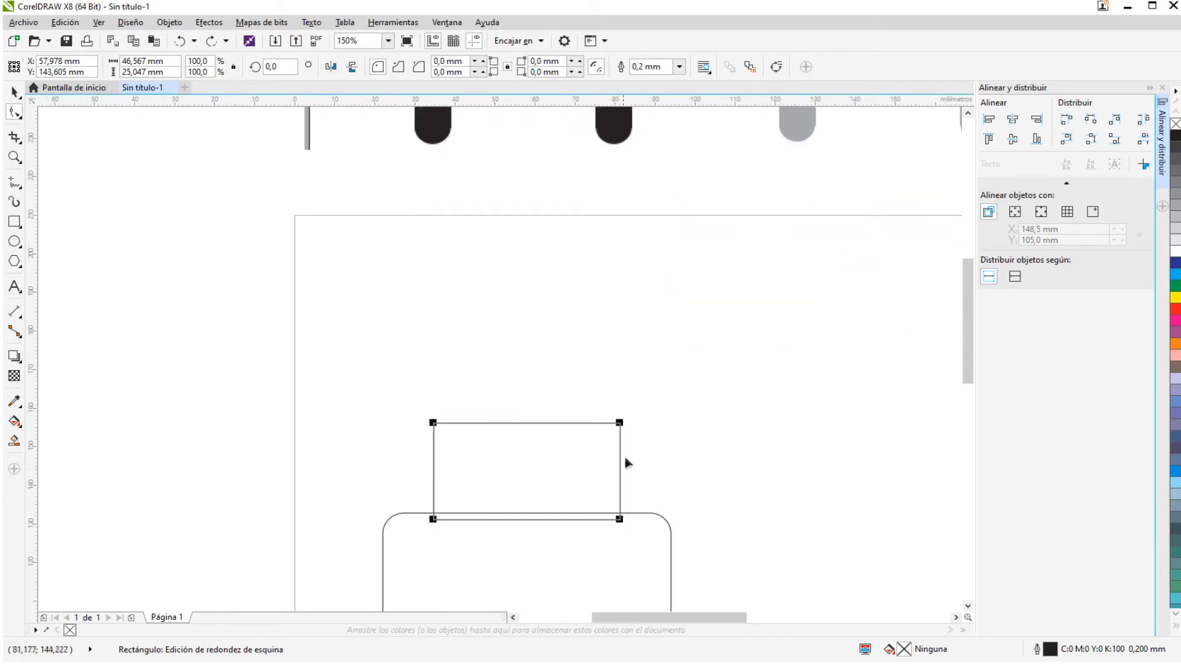
- Round all four corners of the cabin rectangle slightly, to a radius of about 0.79 mm
{"action": "scroll", "coordinate": [625, 464], "scroll_direction": "up", "scroll_amount": 1}
{"action": "left_click_drag", "start_coordinate": [620, 392], "coordinate": [615, 394]}
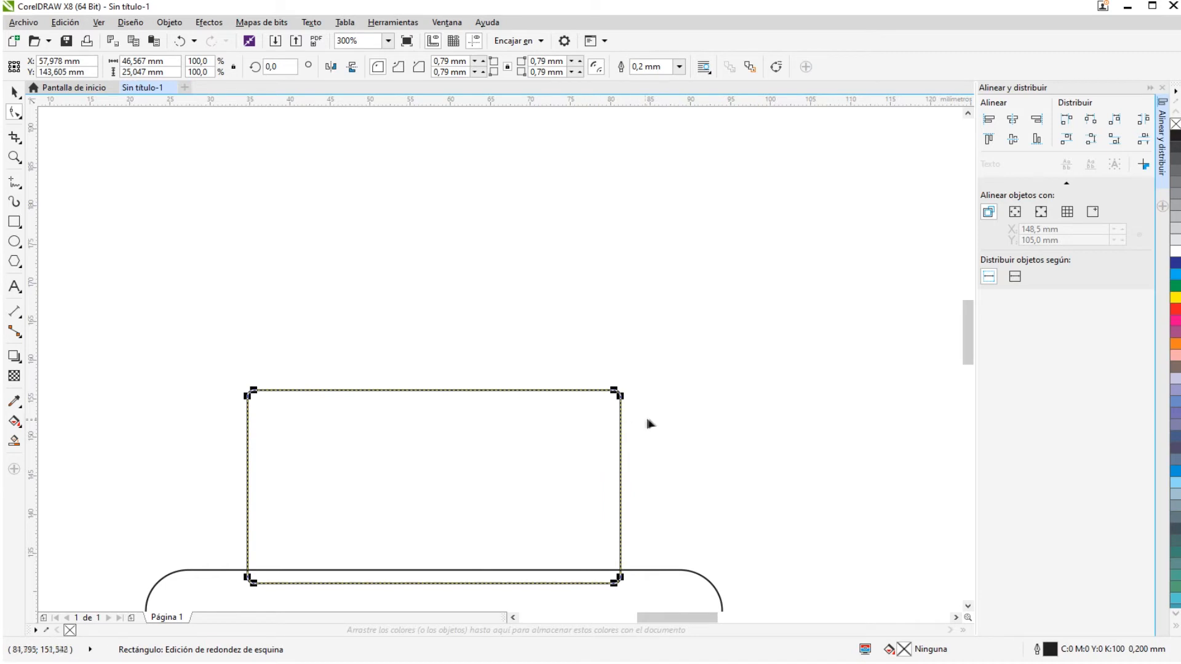
{"action": "left_click", "coordinate": [14, 92]}
{"action": "left_click", "coordinate": [434, 293]}
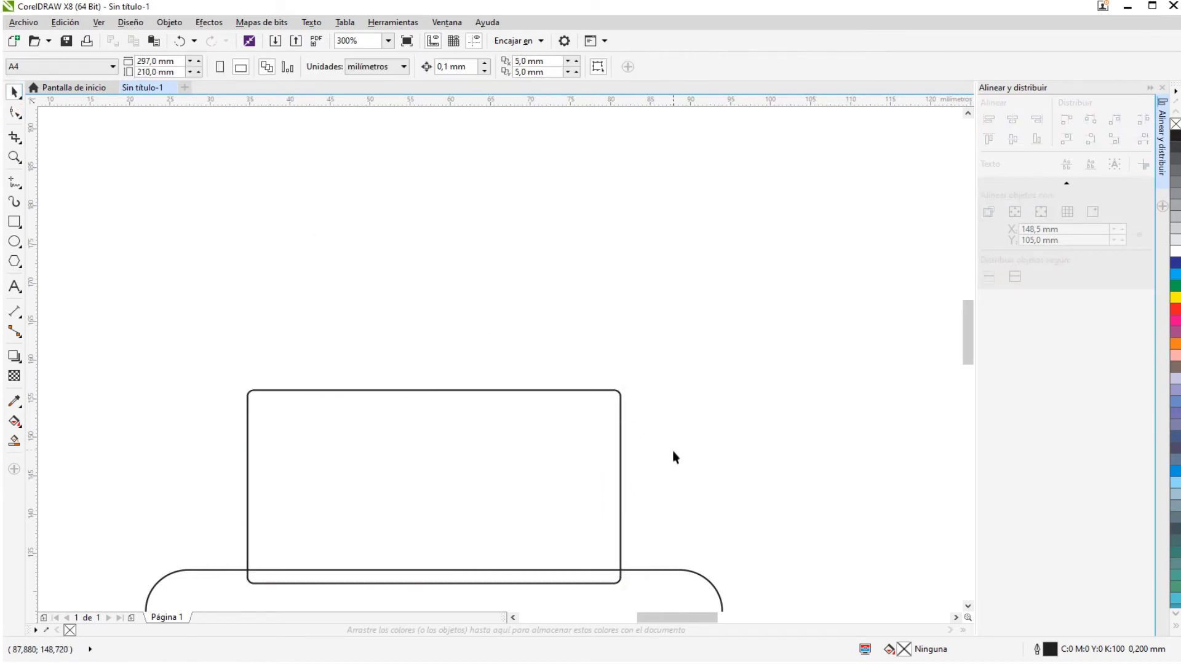
- Convert the rounded cabin rectangle to curves
{"action": "scroll", "coordinate": [610, 404], "scroll_direction": "up", "scroll_amount": 1}
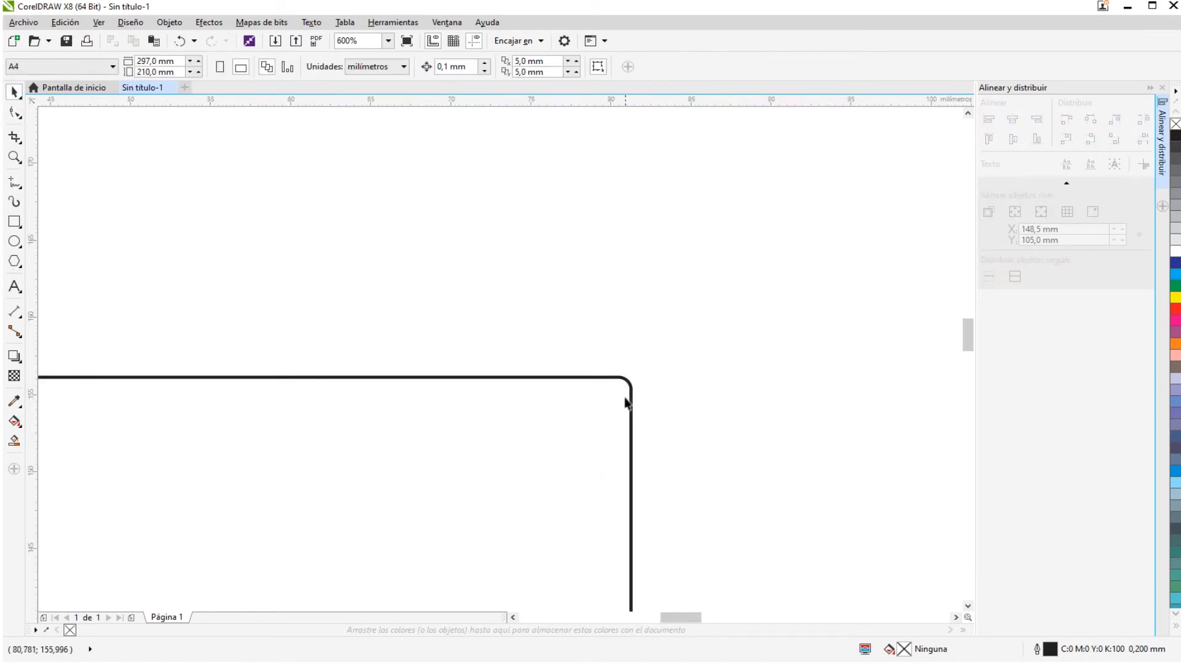
{"action": "scroll", "coordinate": [620, 393], "scroll_direction": "down", "scroll_amount": 1}
{"action": "left_click", "coordinate": [443, 422]}
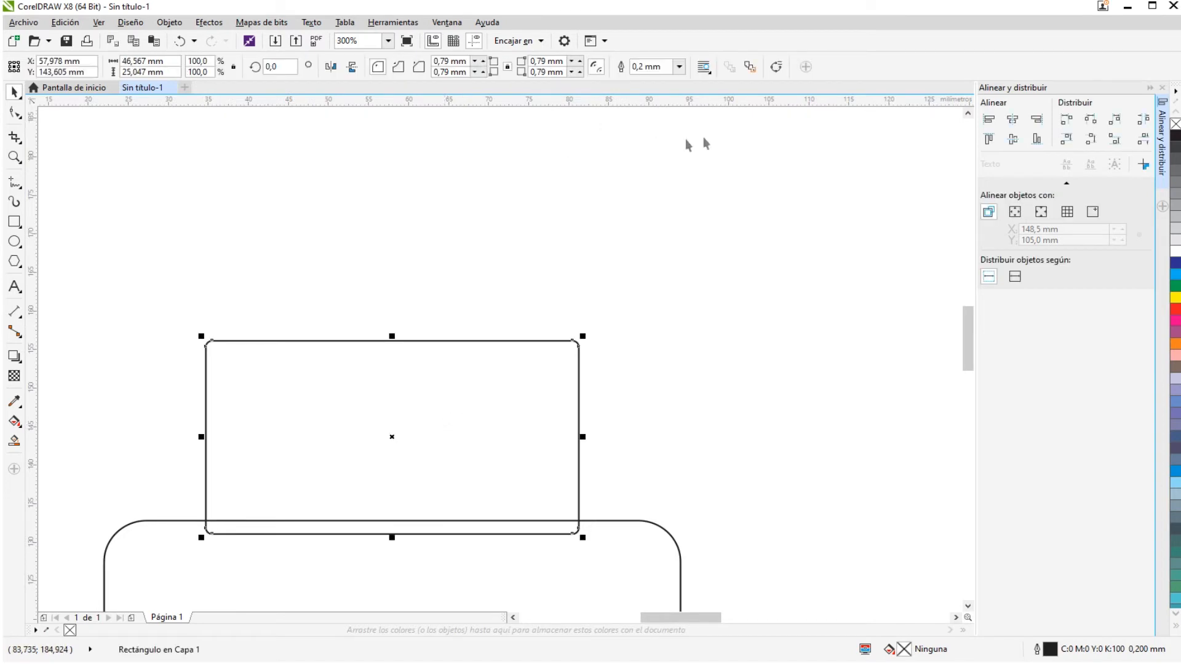
{"action": "left_click", "coordinate": [778, 68]}
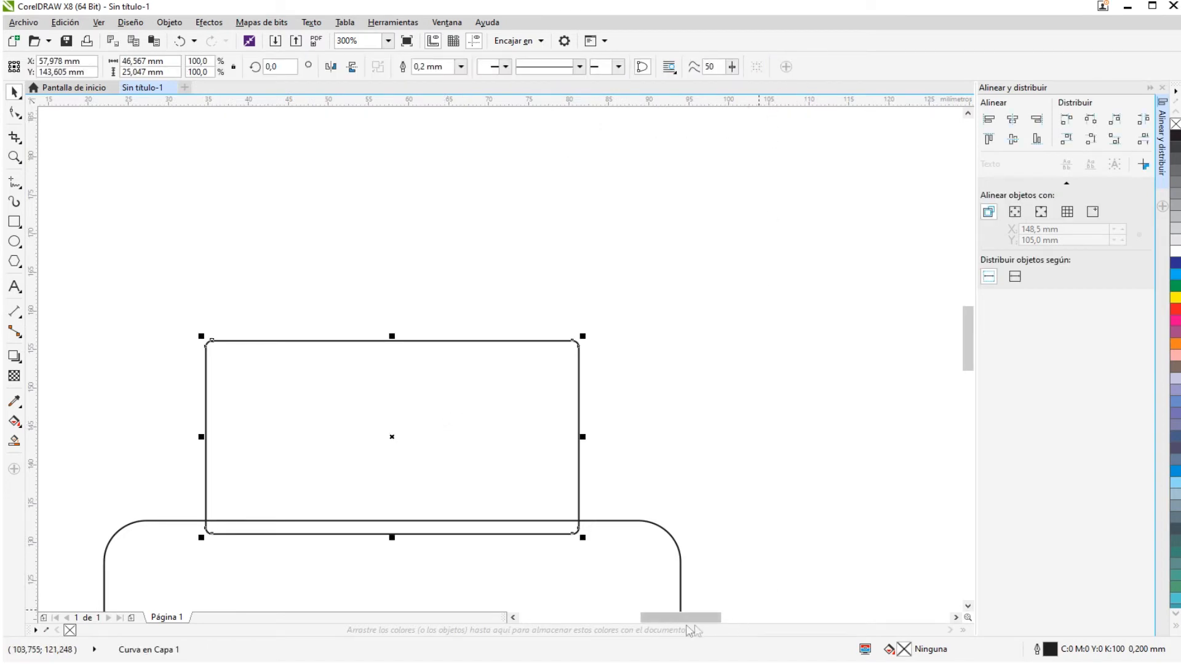
{"action": "left_click", "coordinate": [513, 617]}
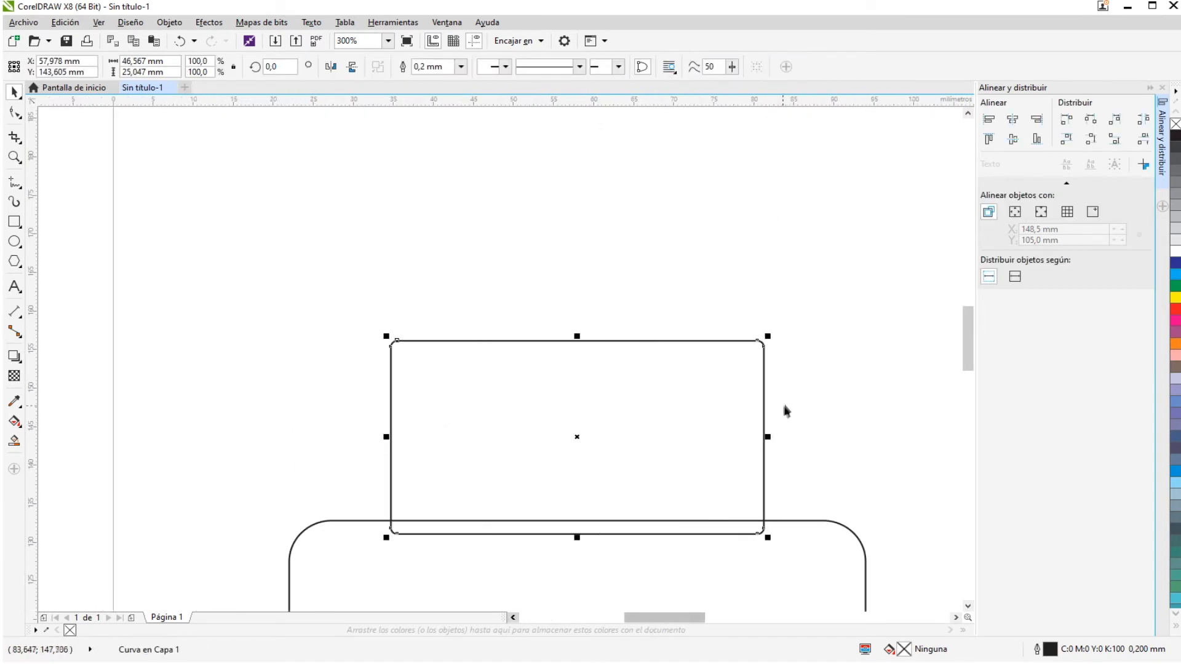
{"action": "left_click", "coordinate": [772, 367]}
{"action": "left_click", "coordinate": [764, 370]}
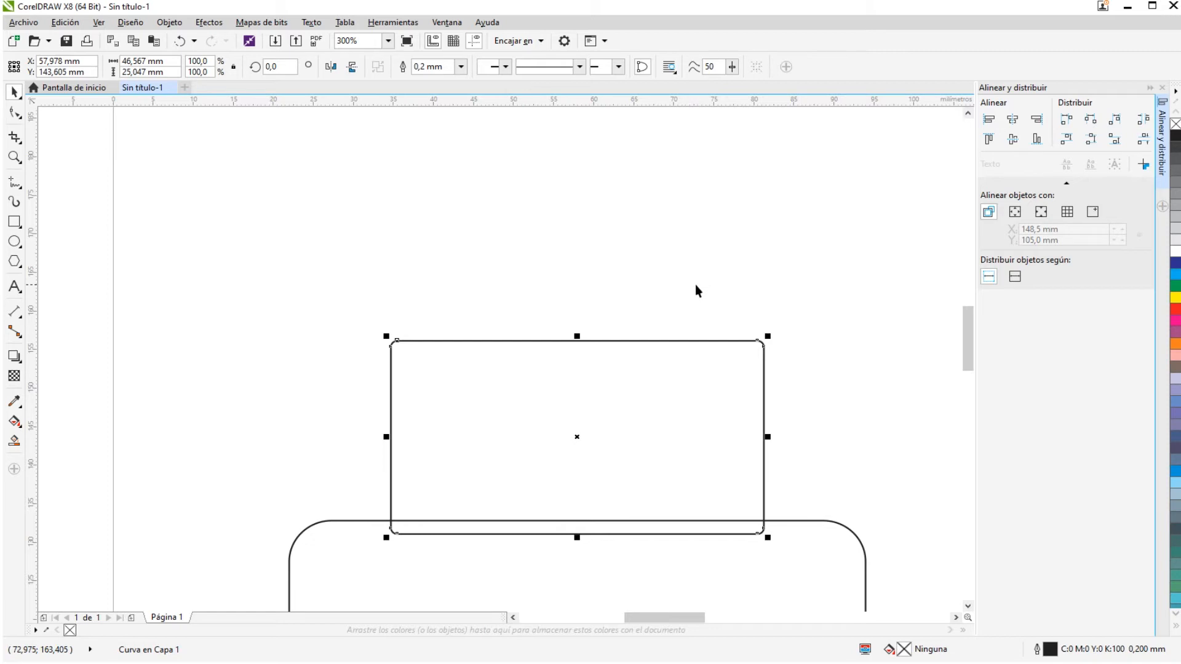
{"action": "left_click", "coordinate": [672, 270]}
{"action": "left_click", "coordinate": [676, 412]}
- Try moving only the upper node of the cabin's top-right corner inward with the Shape tool and undo it
{"action": "left_click", "coordinate": [14, 114]}
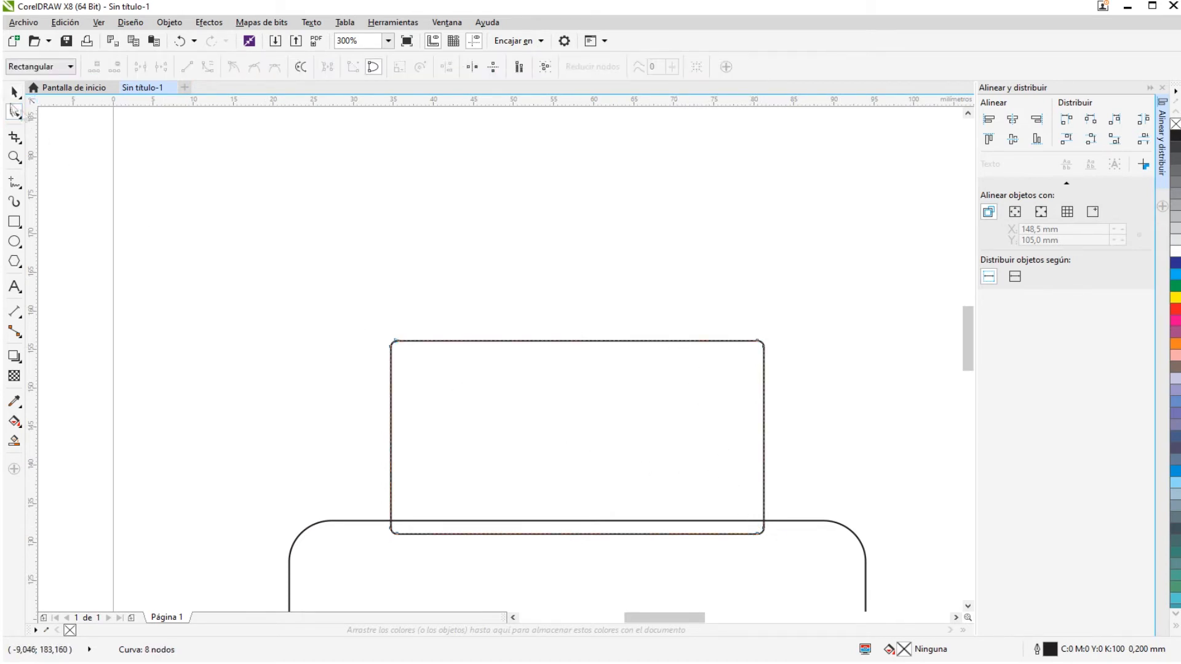
{"action": "scroll", "coordinate": [774, 363], "scroll_direction": "up", "scroll_amount": 2}
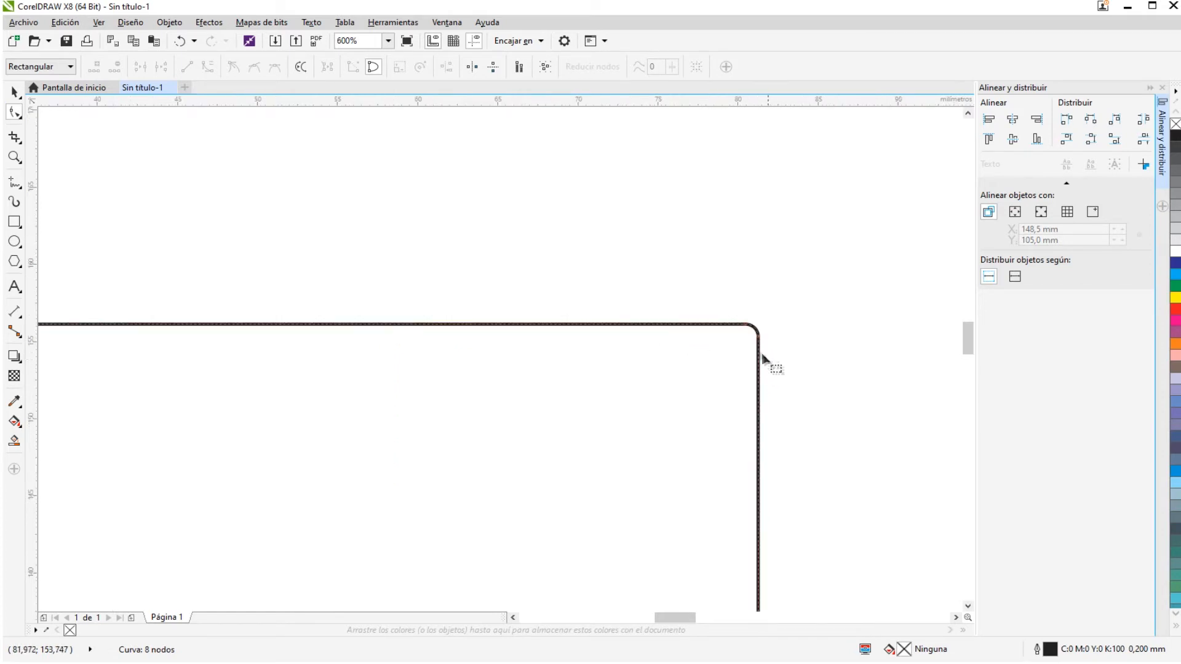
{"action": "left_click", "coordinate": [748, 326]}
{"action": "left_click_drag", "start_coordinate": [748, 326], "coordinate": [587, 311]}
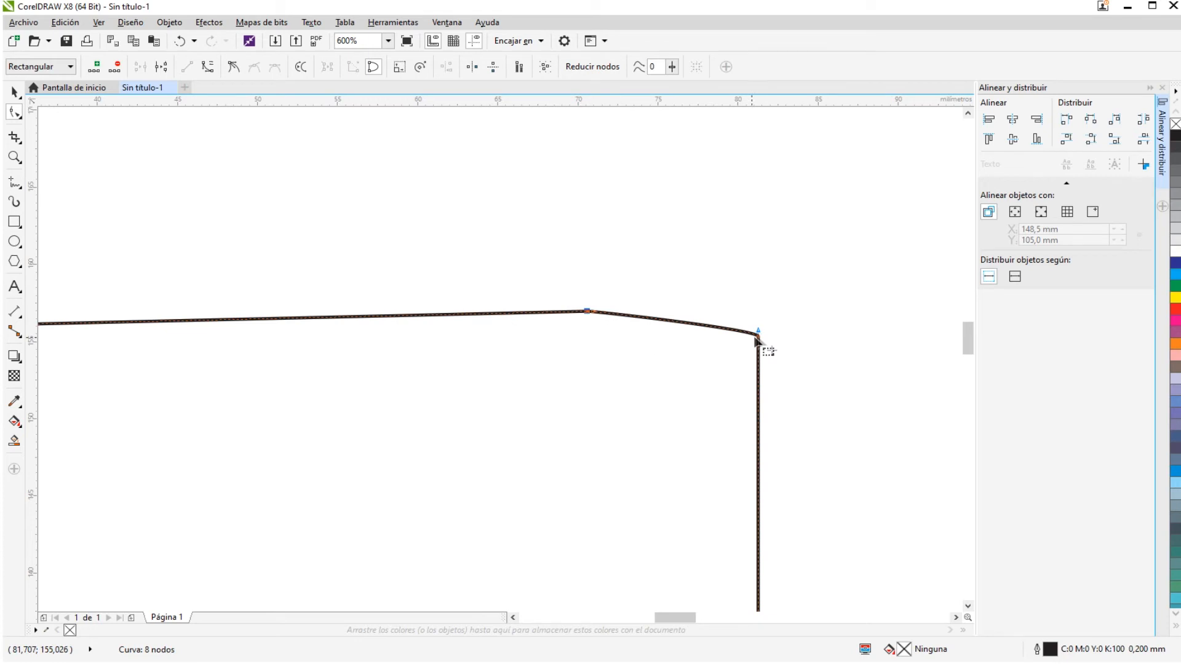
{"action": "scroll", "coordinate": [762, 341], "scroll_direction": "up", "scroll_amount": 2}
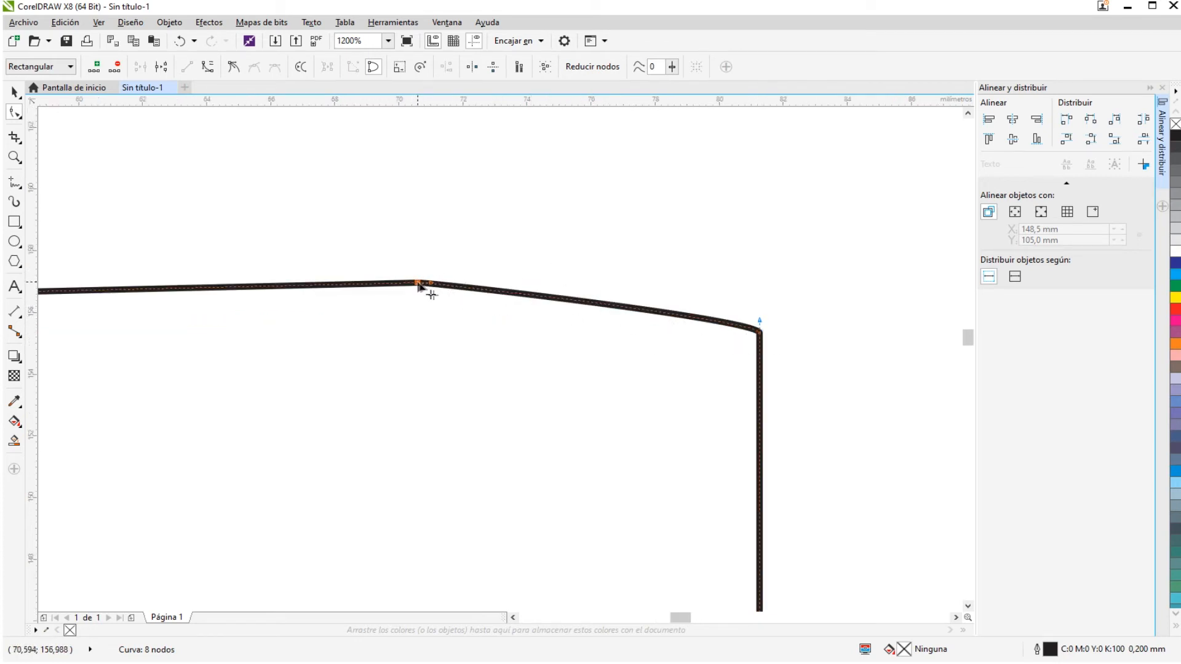
{"action": "scroll", "coordinate": [490, 377], "scroll_direction": "down", "scroll_amount": 4}
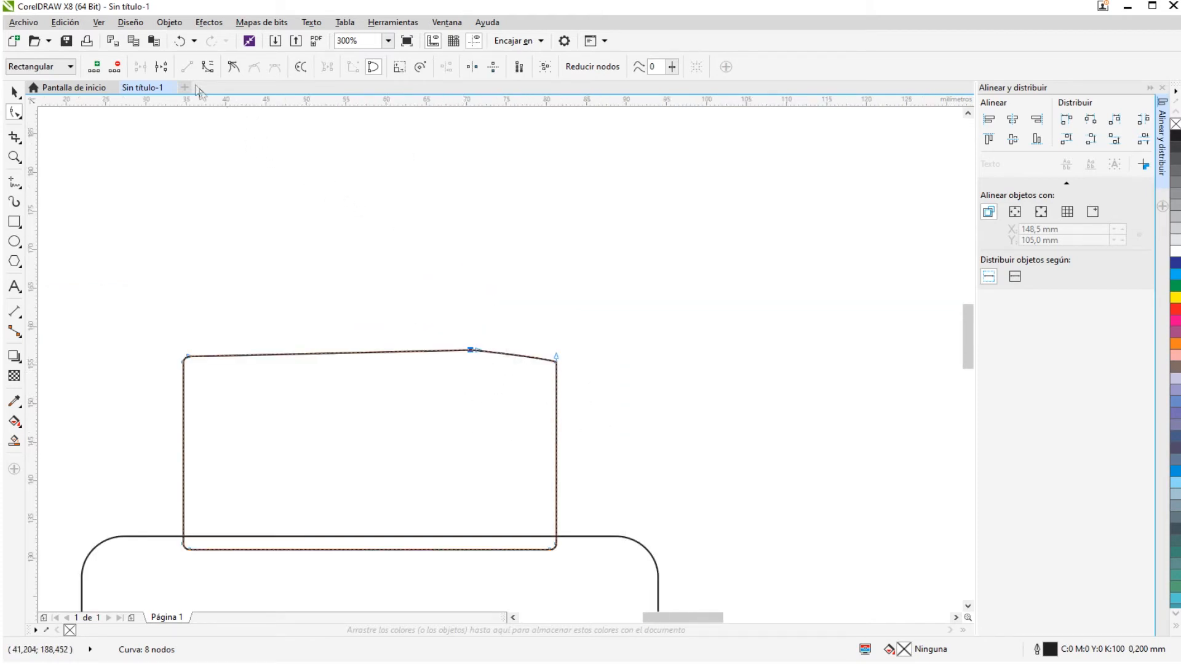
{"action": "left_click", "coordinate": [181, 43]}
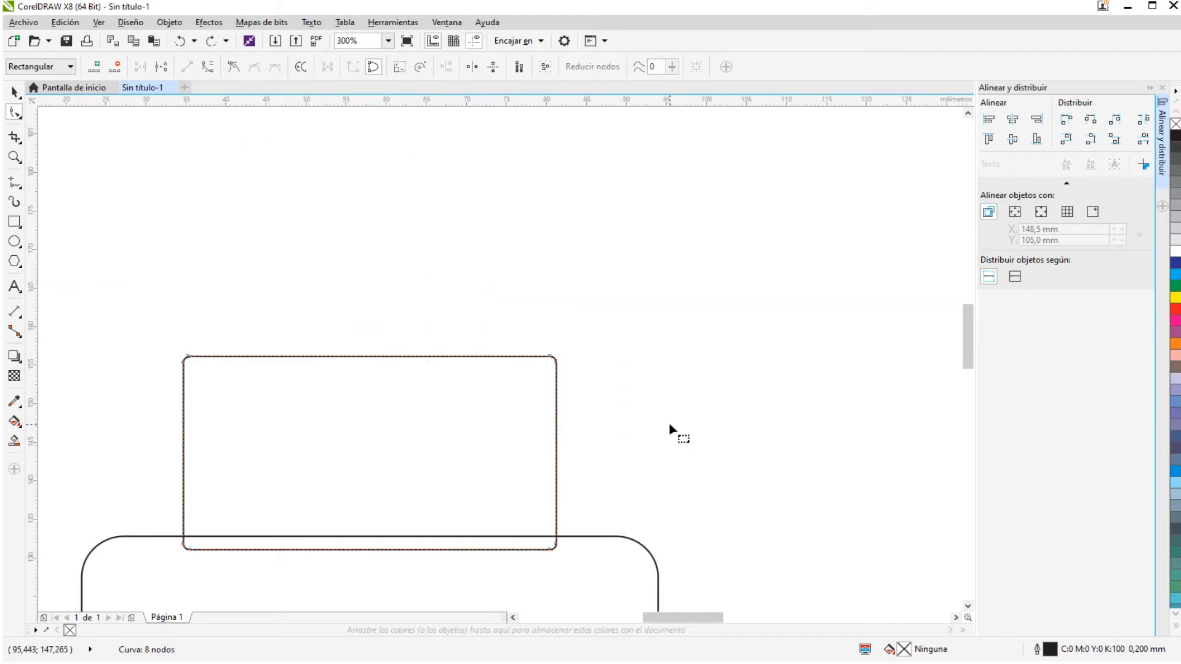
- Select both nodes of the cabin's rounded top-right corner and move them about 5 mm horizontally inward to slant that side
{"action": "scroll", "coordinate": [529, 389], "scroll_direction": "up", "scroll_amount": 2}
{"action": "left_click_drag", "start_coordinate": [499, 290], "coordinate": [634, 415]}
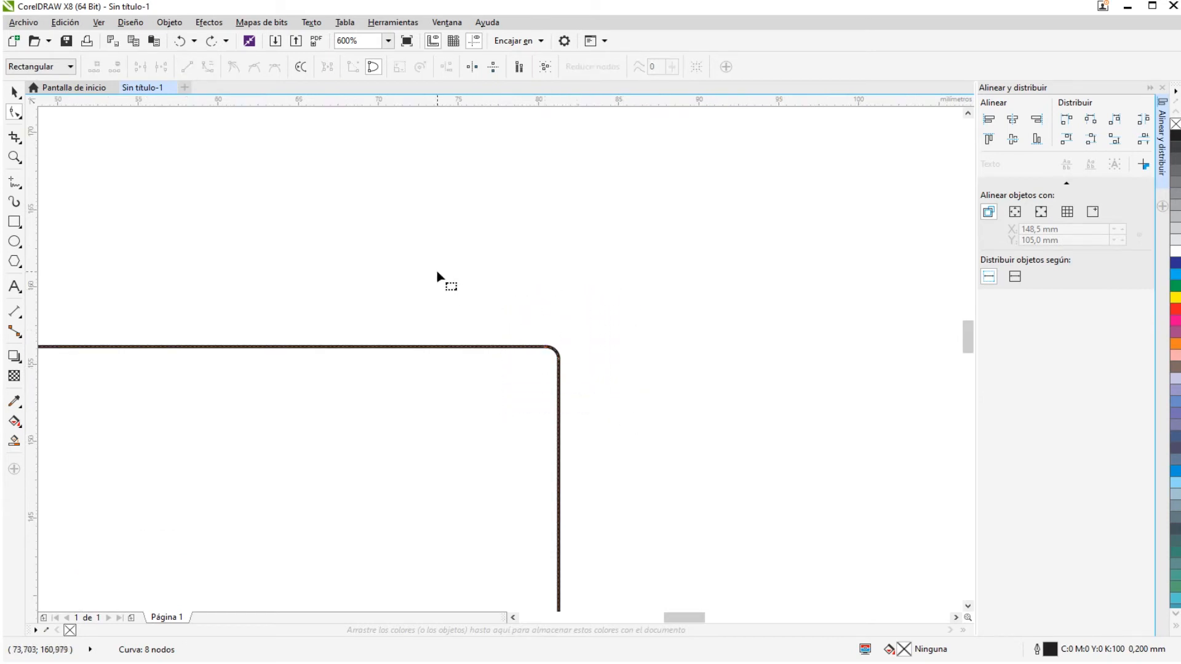
{"action": "left_click_drag", "start_coordinate": [436, 270], "coordinate": [652, 435]}
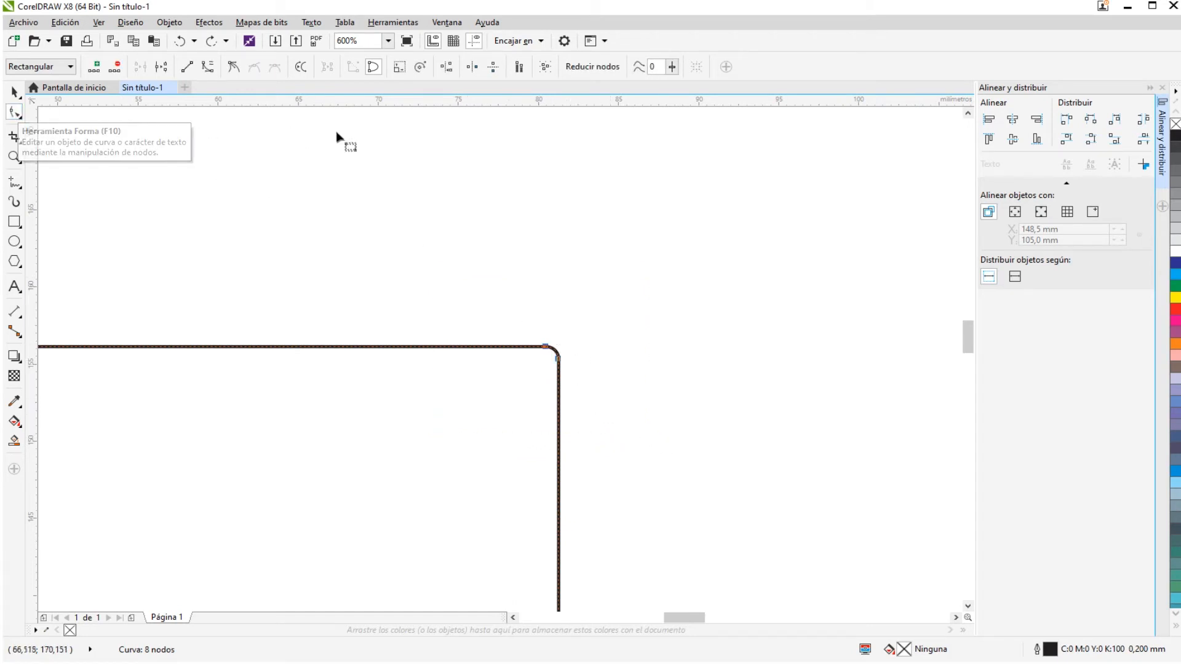
{"action": "scroll", "coordinate": [342, 141], "scroll_direction": "down", "scroll_amount": 2}
{"action": "left_click_drag", "start_coordinate": [444, 245], "coordinate": [403, 245]}
{"action": "left_click", "coordinate": [470, 270]}
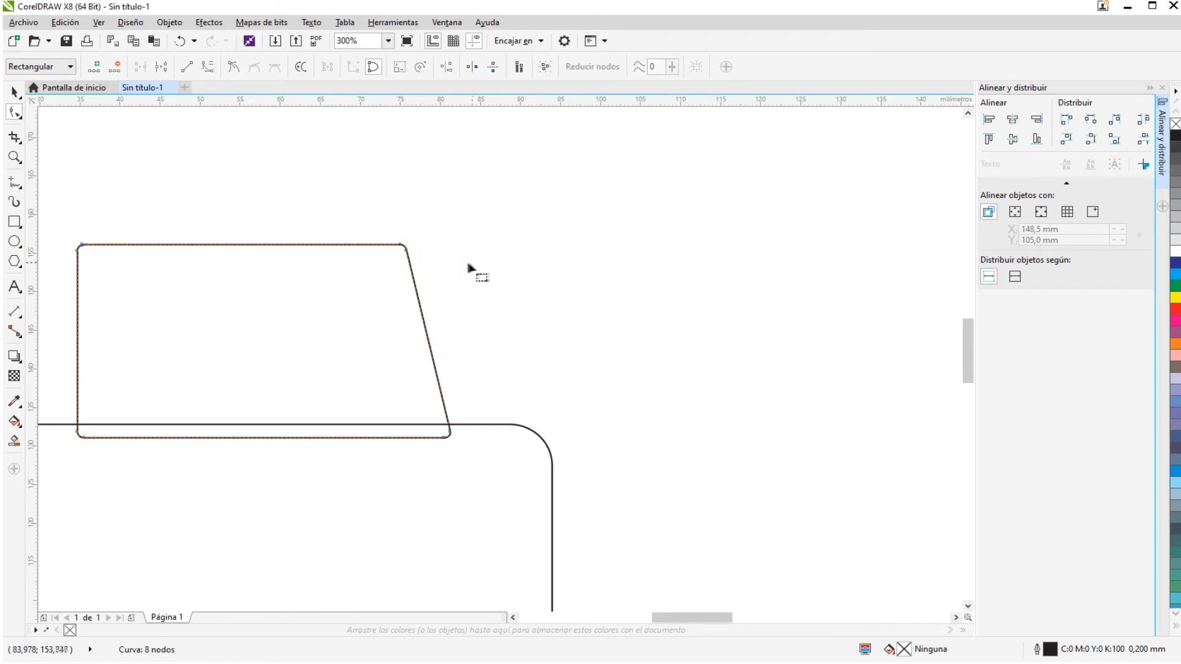
- Select both nodes of the cabin's rounded top-left corner and move them about 4 mm horizontally inward to slant that side
{"action": "left_click_drag", "start_coordinate": [67, 239], "coordinate": [101, 256]}
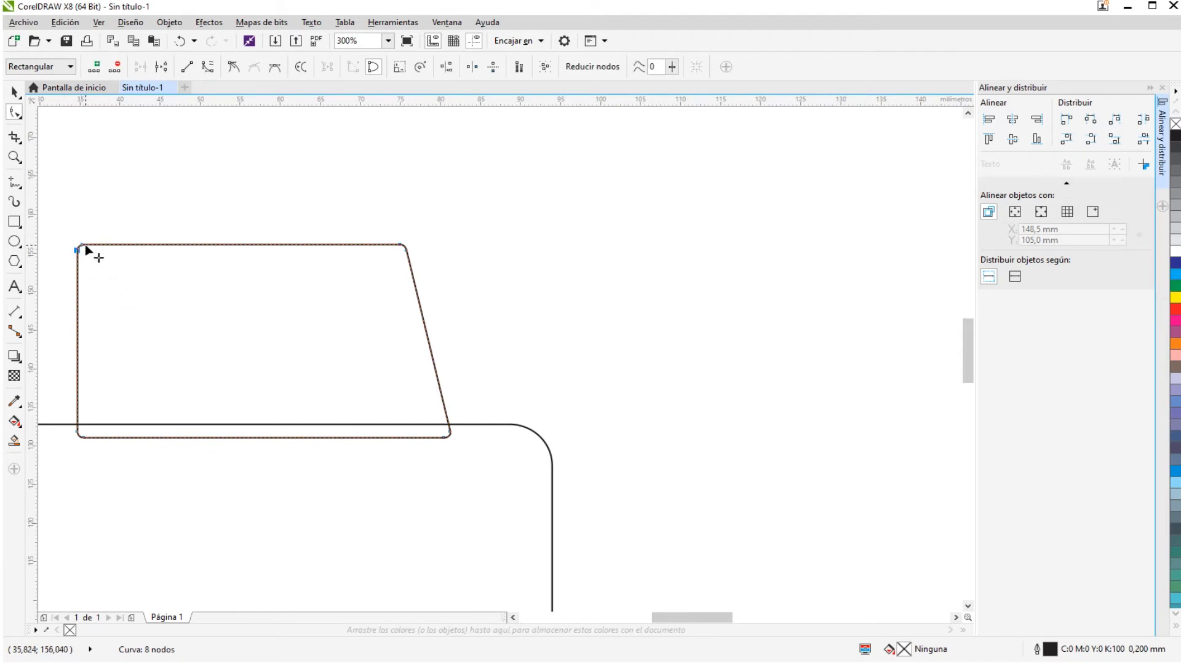
{"action": "left_click_drag", "start_coordinate": [76, 251], "coordinate": [111, 252]}
{"action": "scroll", "coordinate": [326, 407], "scroll_direction": "down", "scroll_amount": 2}
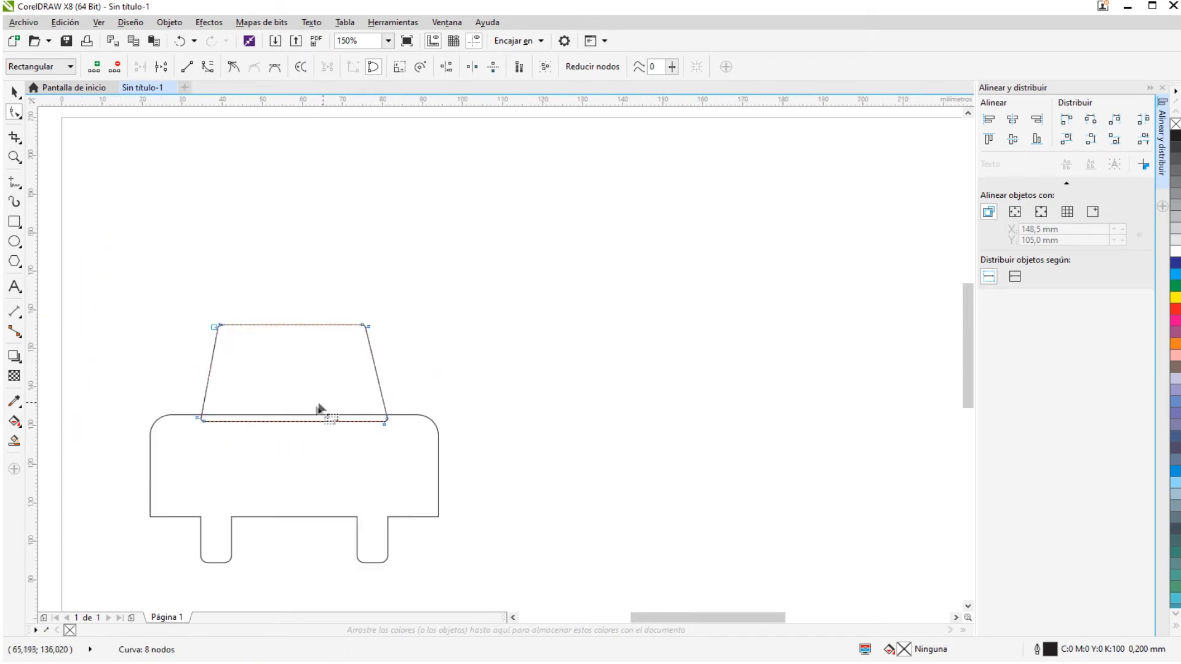
{"action": "left_click", "coordinate": [13, 92]}
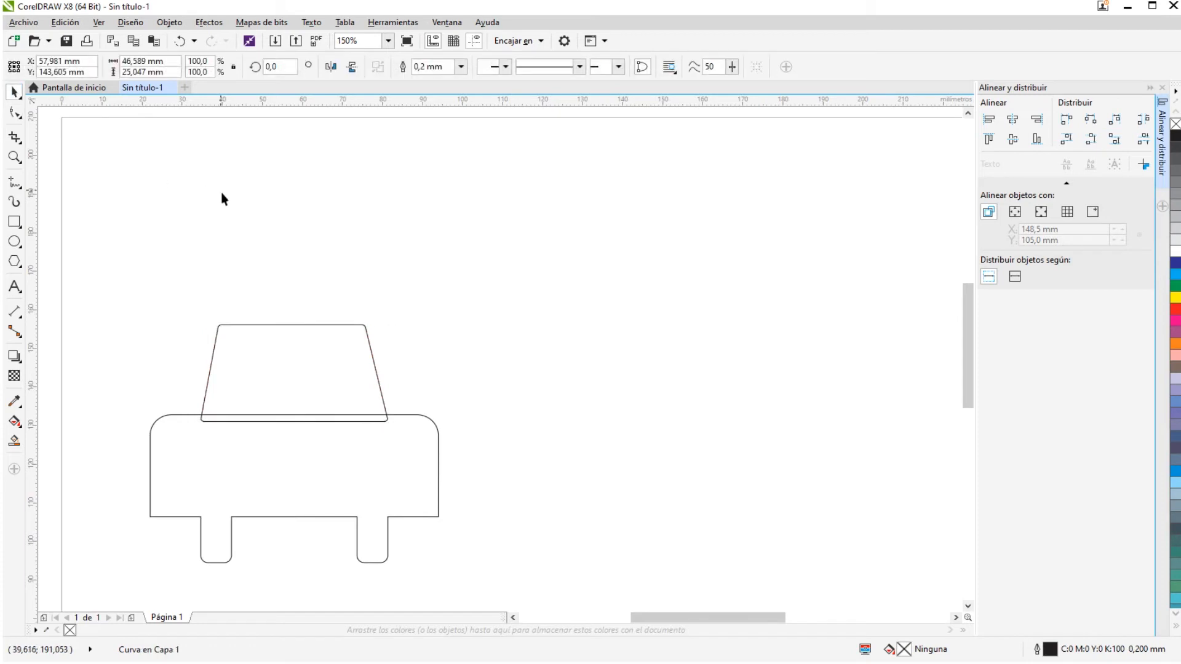
- Weld the slanted cabin and the car body with its wheels into a single outline
{"action": "left_click", "coordinate": [219, 190]}
{"action": "scroll", "coordinate": [262, 371], "scroll_direction": "up", "scroll_amount": 2}
{"action": "scroll", "coordinate": [333, 400], "scroll_direction": "down", "scroll_amount": 2}
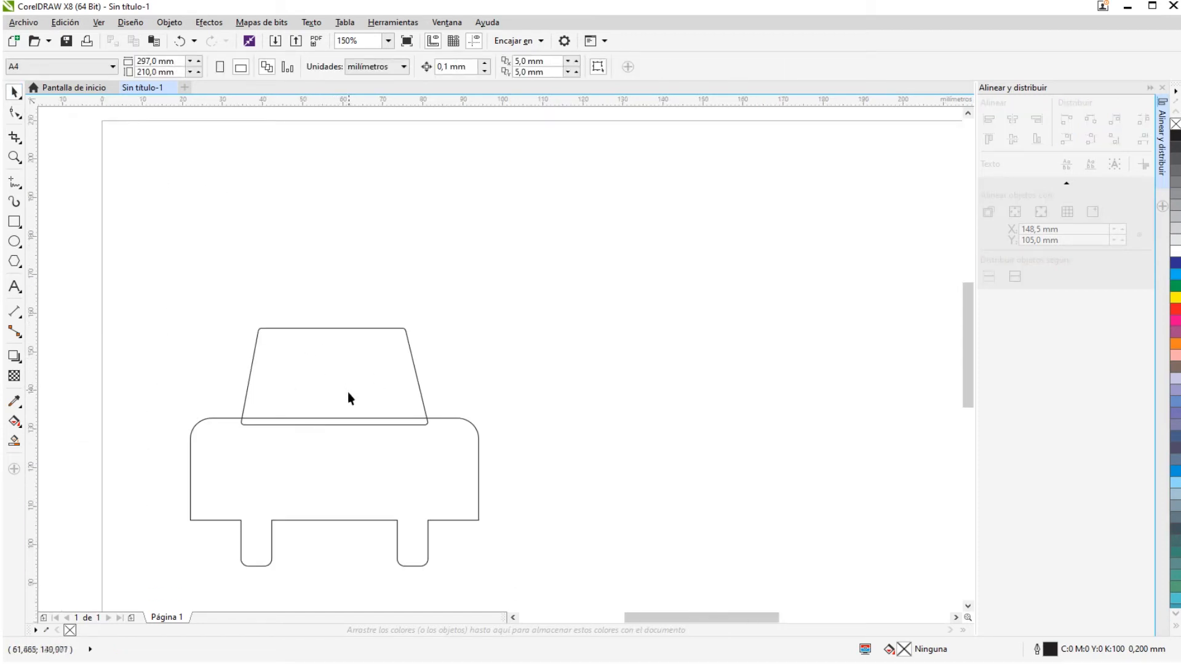
{"action": "left_click", "coordinate": [344, 374]}
{"action": "left_click", "coordinate": [398, 247]}
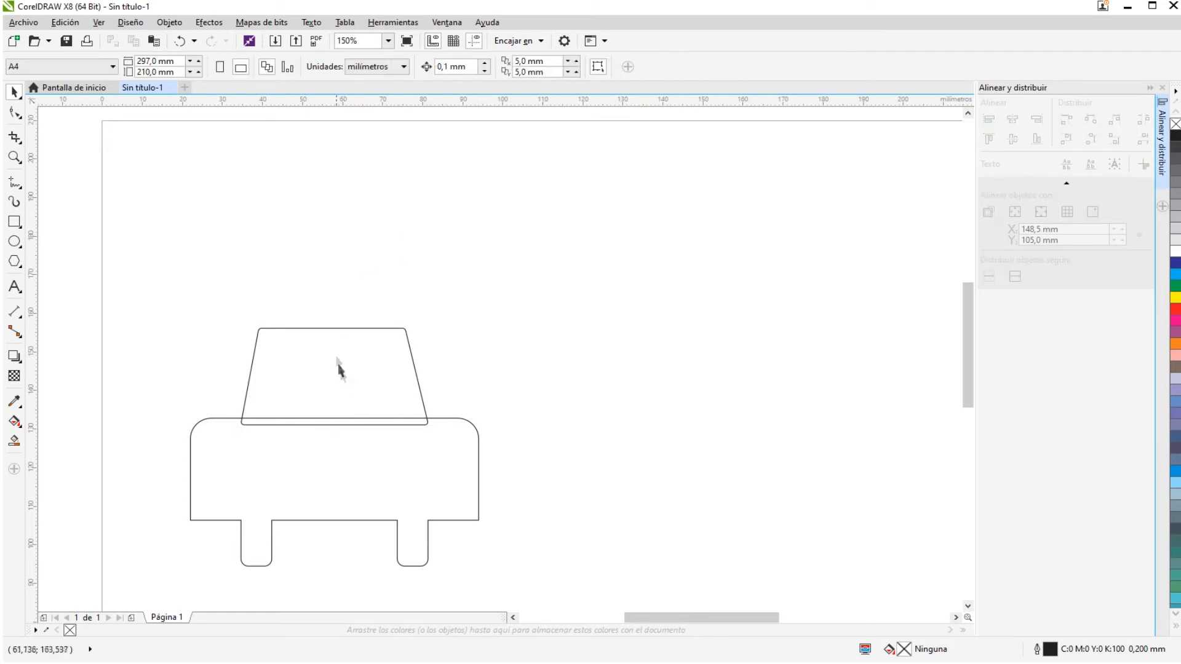
{"action": "left_click", "coordinate": [360, 392]}
{"action": "mouse_move", "coordinate": [163, 269]}
{"action": "left_mouse_down"}
{"action": "mouse_move", "coordinate": [216, 335]}
{"action": "mouse_move", "coordinate": [514, 580]}
{"action": "left_mouse_up"}
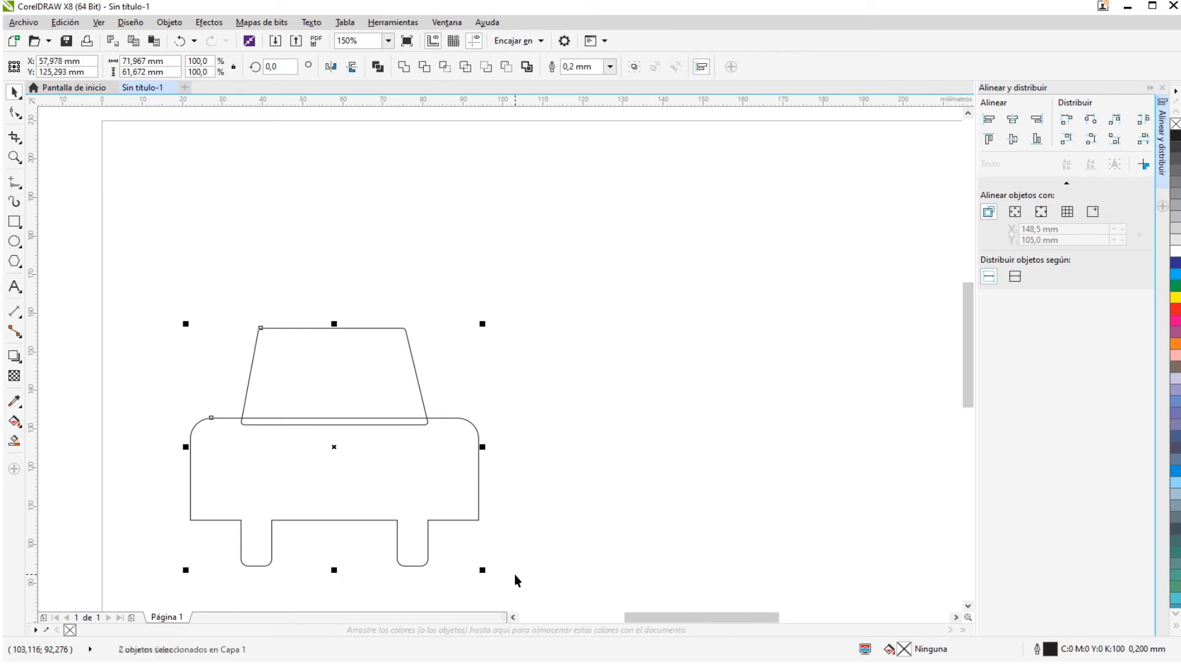
{"action": "left_click", "coordinate": [404, 67]}
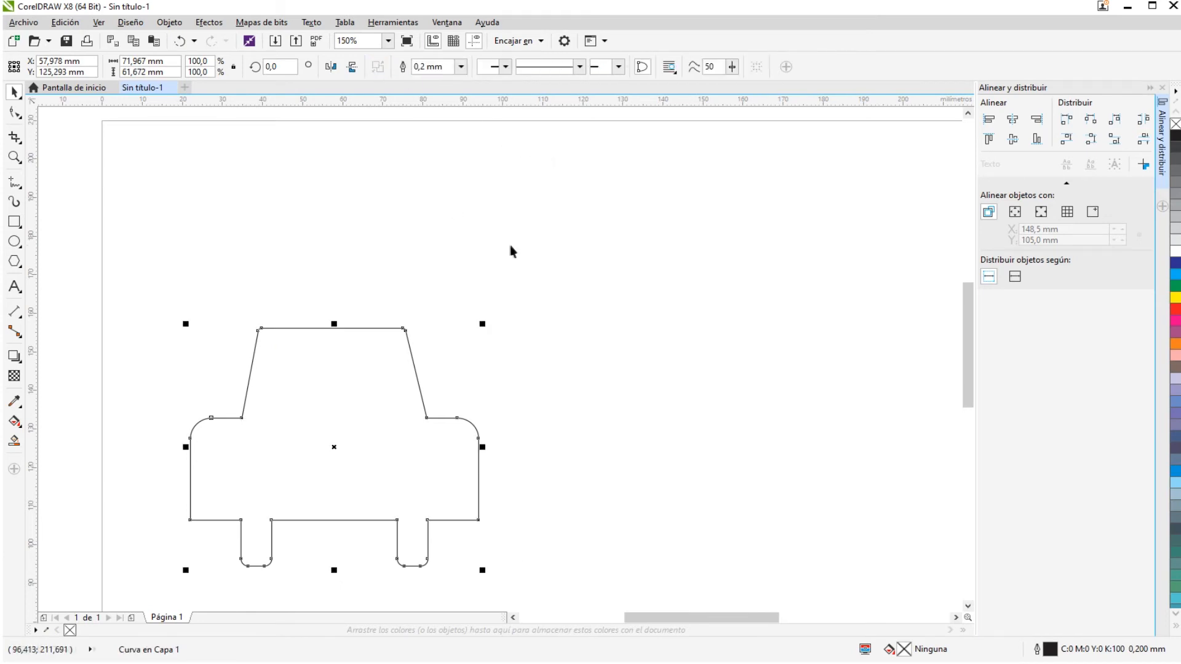
- Move the welded car outline onto the page below the reference taxi, centred at about X 56 mm, Y 144 mm
{"action": "left_click", "coordinate": [505, 245]}
{"action": "scroll", "coordinate": [416, 358], "scroll_direction": "down", "scroll_amount": 1}
{"action": "left_click_drag", "start_coordinate": [386, 390], "coordinate": [320, 278]}
{"action": "scroll", "coordinate": [438, 300], "scroll_direction": "down", "scroll_amount": 2}
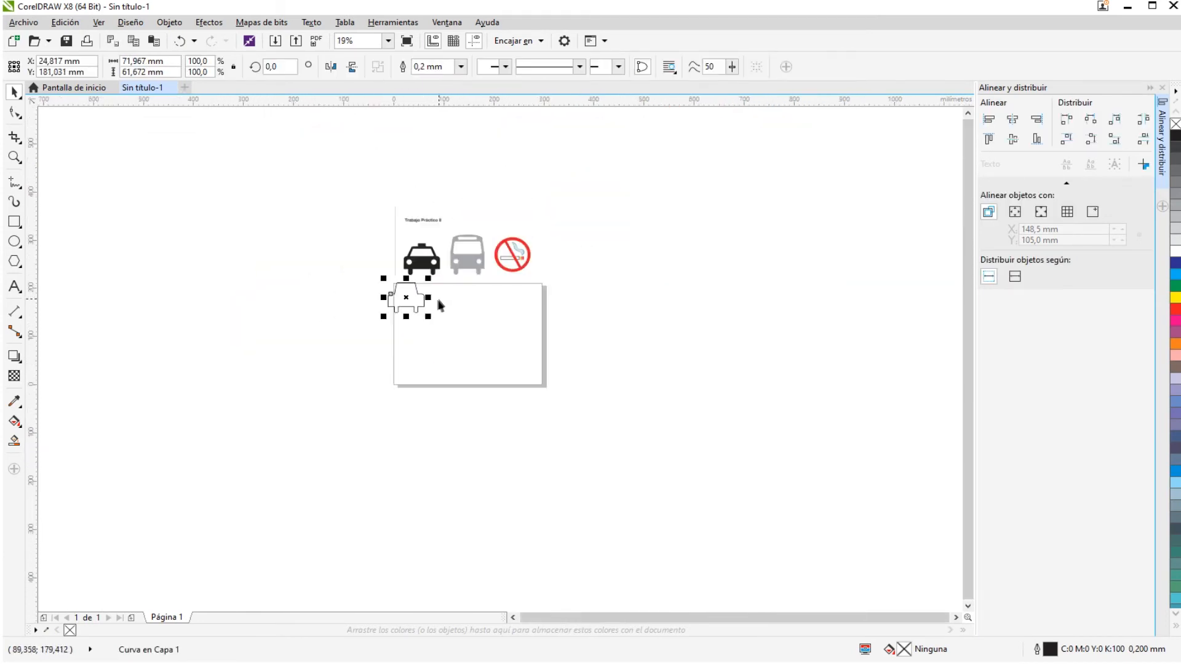
{"action": "scroll", "coordinate": [457, 305], "scroll_direction": "up", "scroll_amount": 2}
{"action": "left_click_drag", "start_coordinate": [291, 368], "coordinate": [348, 434]}
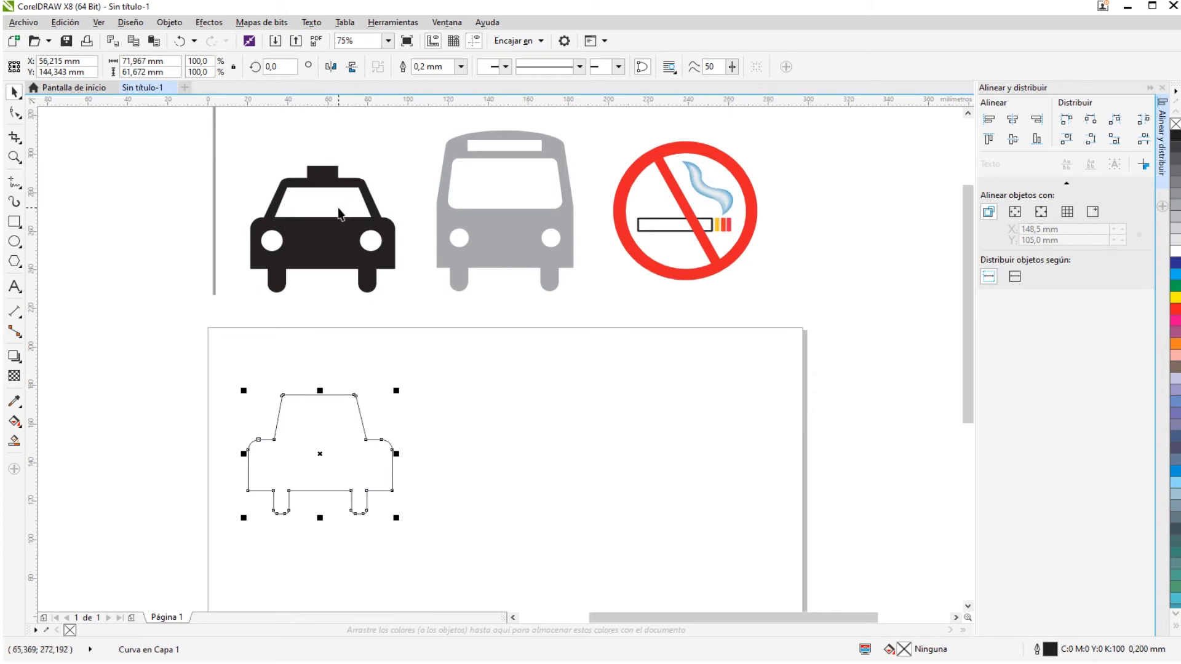
{"action": "left_click", "coordinate": [556, 391]}
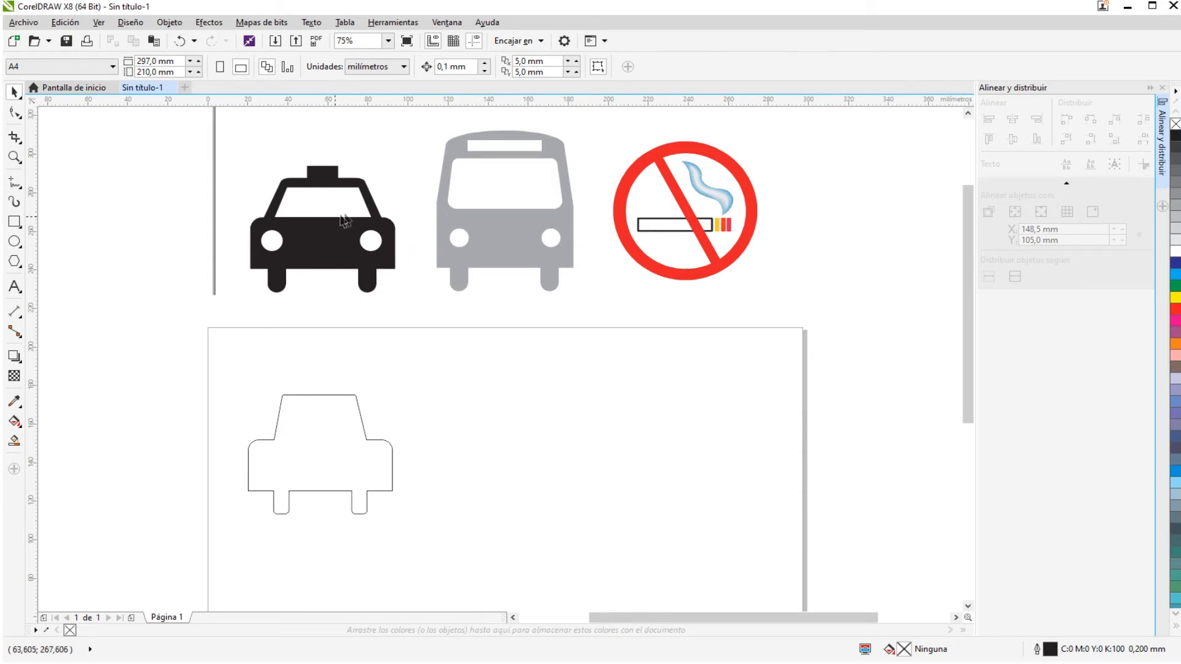
- Draw a practice rectangle about 80 by 42 mm beside the car outline and convert it to curves
{"action": "scroll", "coordinate": [360, 191], "scroll_direction": "up", "scroll_amount": 2}
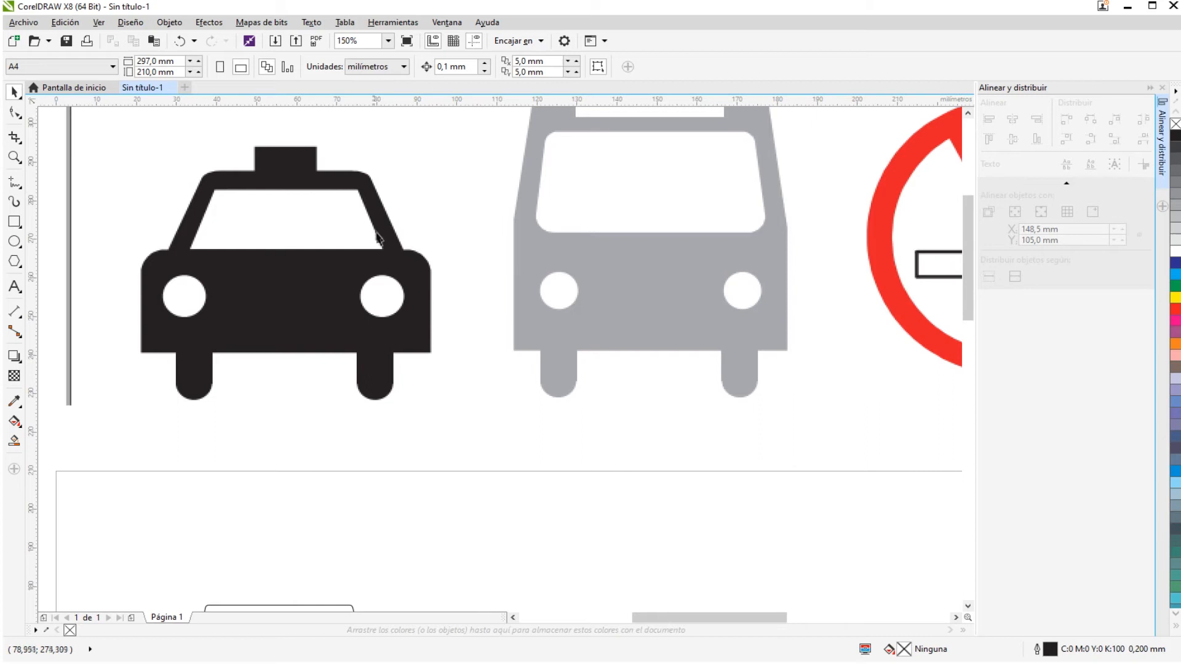
{"action": "scroll", "coordinate": [241, 292], "scroll_direction": "down", "scroll_amount": 2}
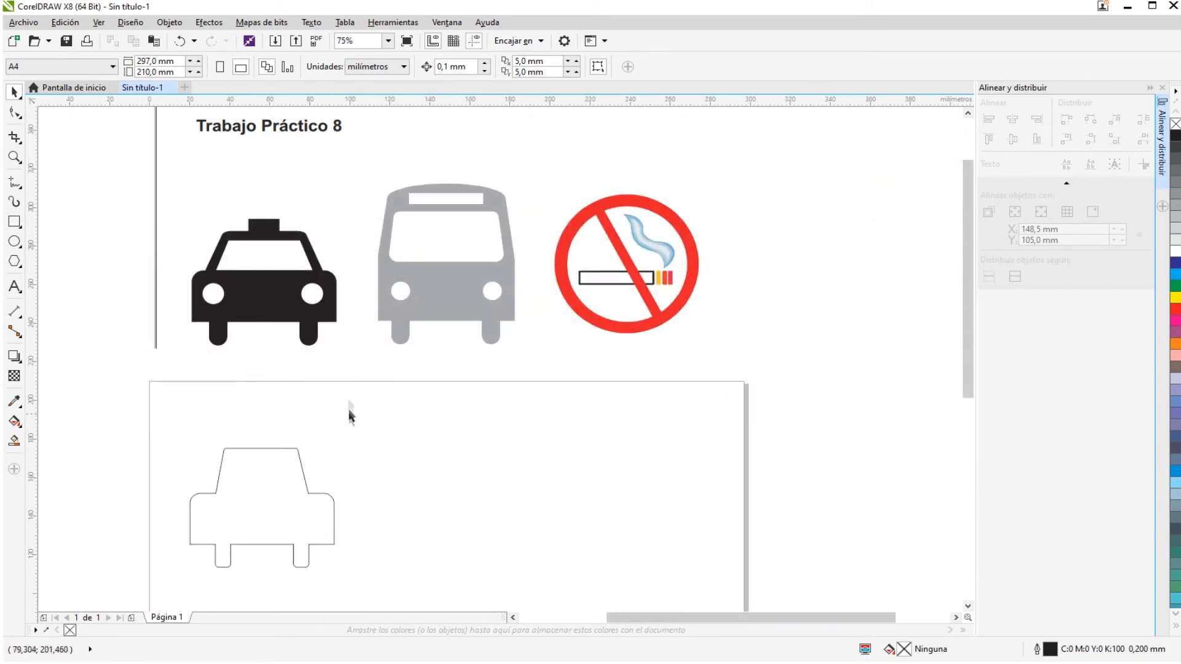
{"action": "left_click", "coordinate": [15, 222]}
{"action": "mouse_move", "coordinate": [369, 435]}
{"action": "left_mouse_down"}
{"action": "mouse_move", "coordinate": [493, 519]}
{"action": "mouse_move", "coordinate": [530, 516]}
{"action": "left_mouse_up"}
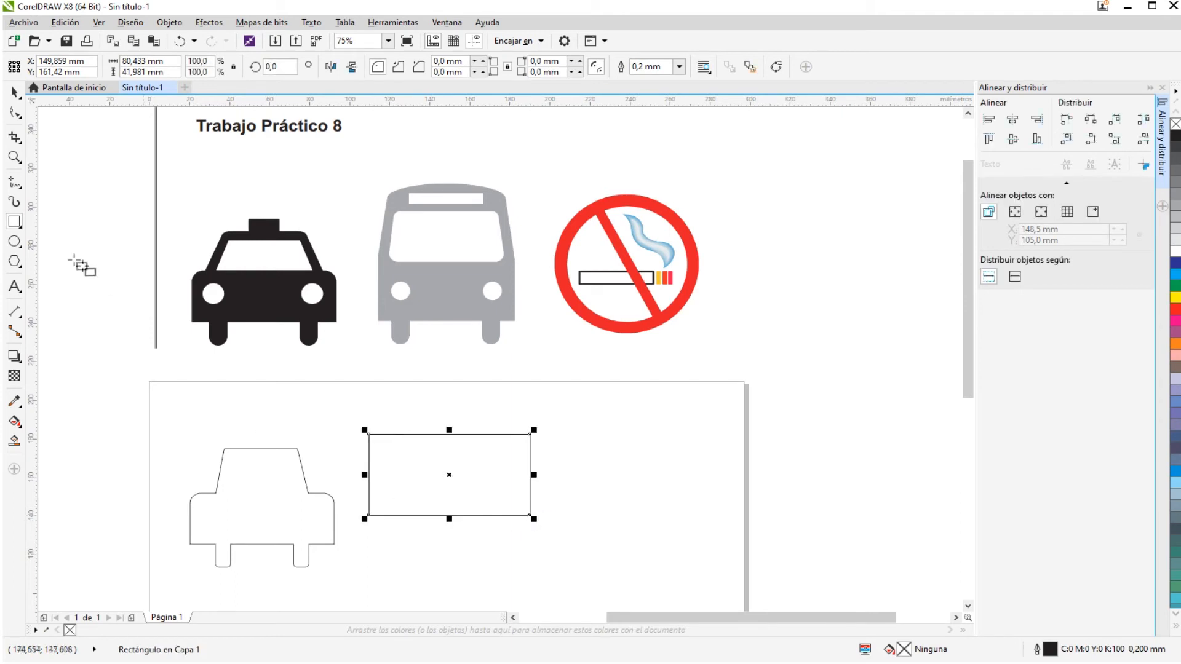
{"action": "left_click", "coordinate": [15, 92]}
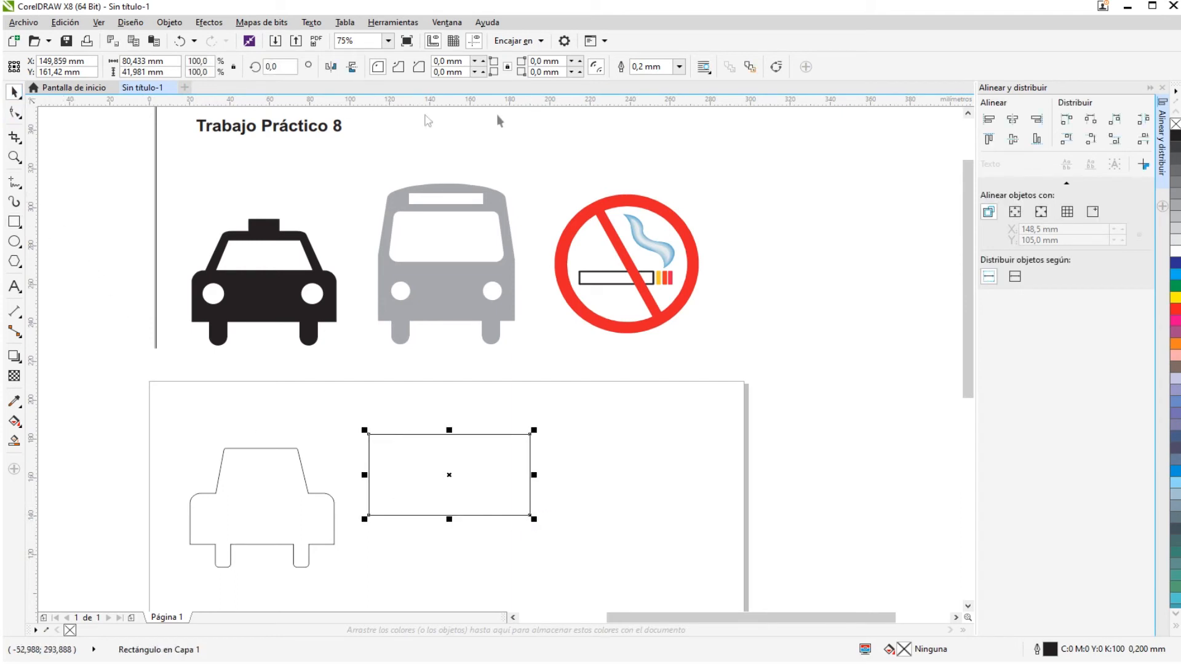
{"action": "left_click", "coordinate": [778, 67]}
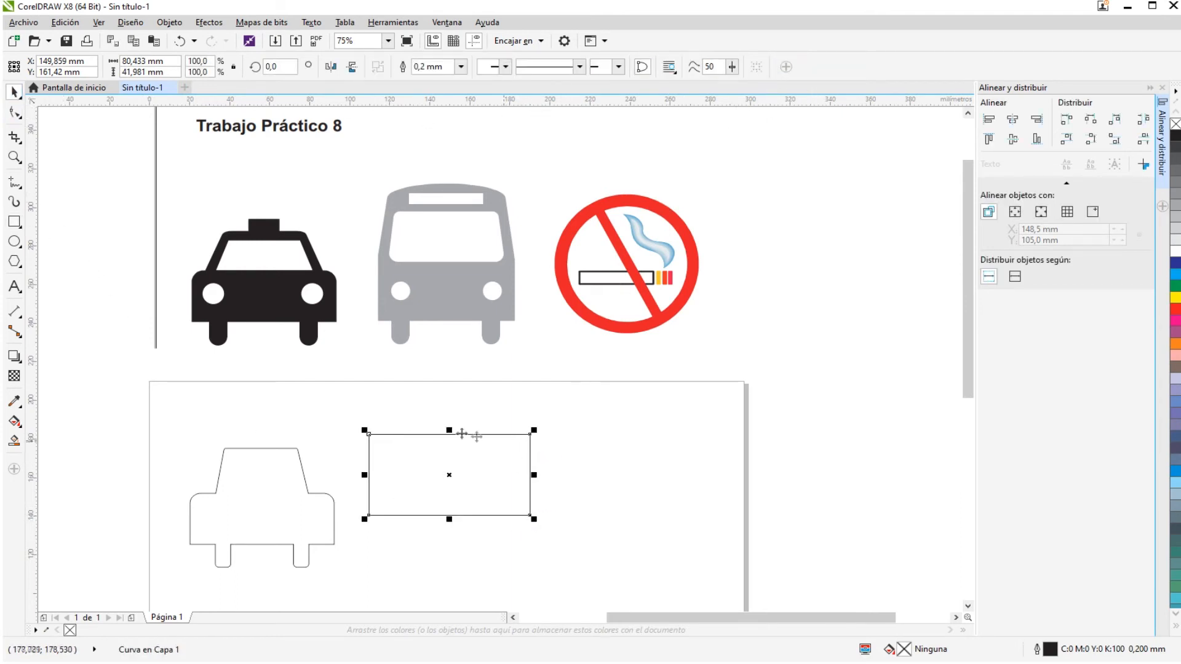
- Move the practice rectangle's two upper corner nodes horizontally inward with the Shape tool to form a trapezoid
{"action": "left_click", "coordinate": [14, 112]}
{"action": "left_click_drag", "start_coordinate": [530, 434], "coordinate": [510, 434]}
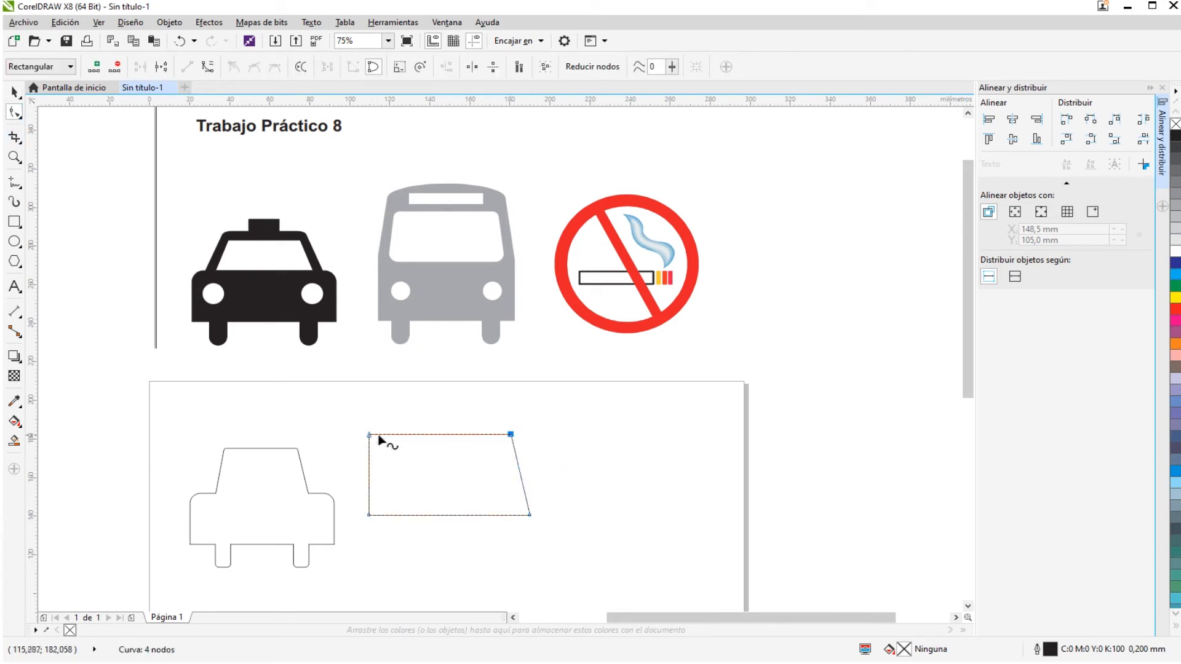
{"action": "left_click_drag", "start_coordinate": [370, 435], "coordinate": [388, 434]}
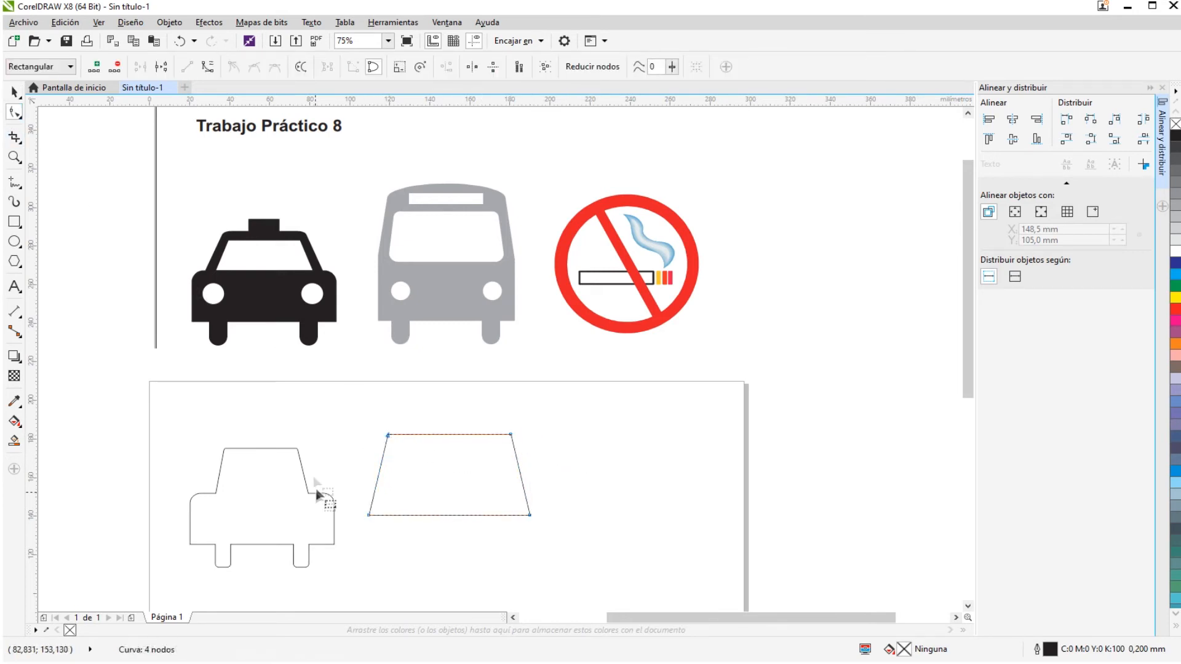
{"action": "left_click", "coordinate": [14, 91]}
- Delete the practice trapezoid beside the car outline
{"action": "scroll", "coordinate": [455, 499], "scroll_direction": "up", "scroll_amount": 2}
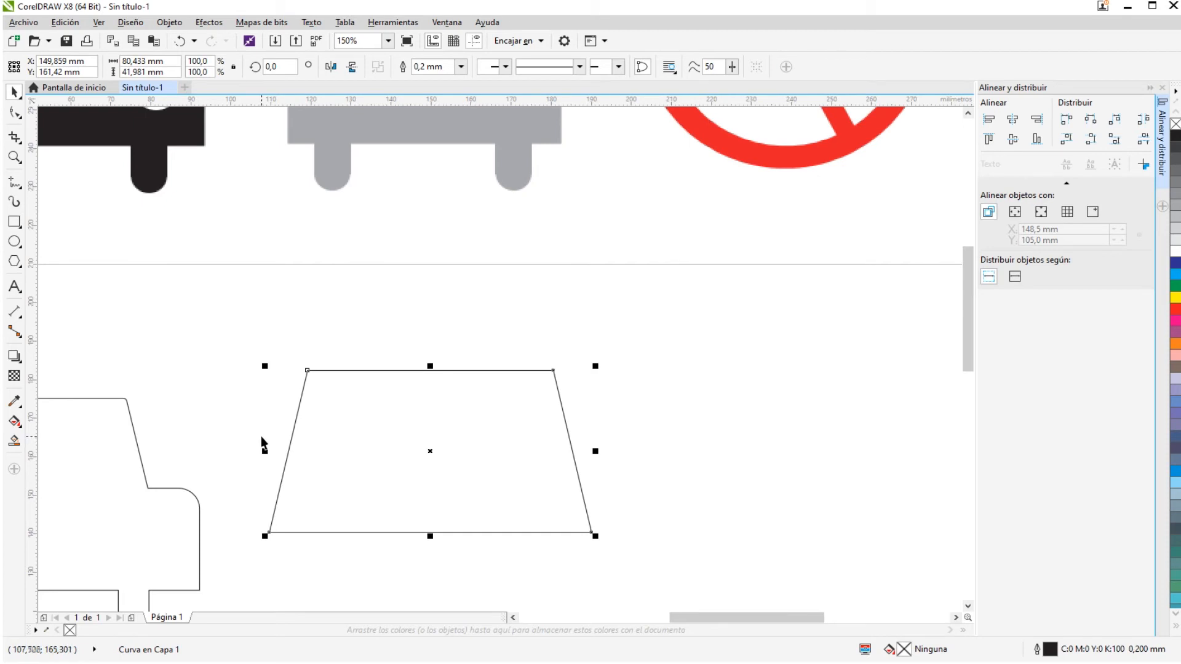
{"action": "scroll", "coordinate": [497, 372], "scroll_direction": "down", "scroll_amount": 2}
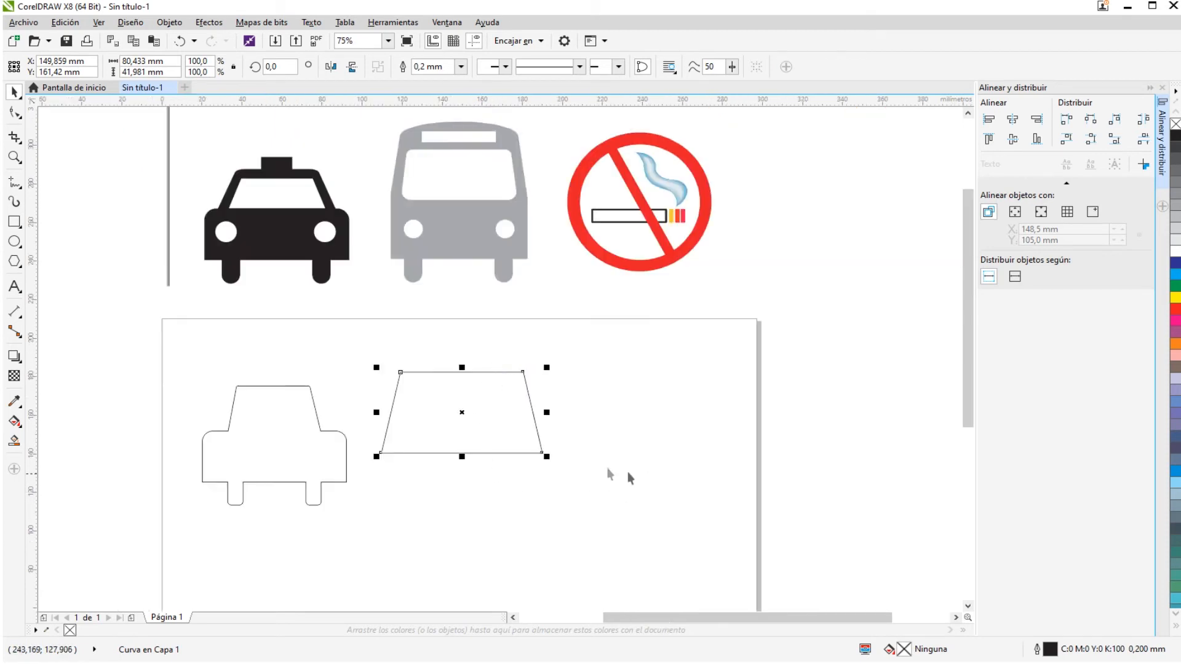
{"action": "left_click", "coordinate": [506, 424]}
{"action": "key", "text": "Delete"}
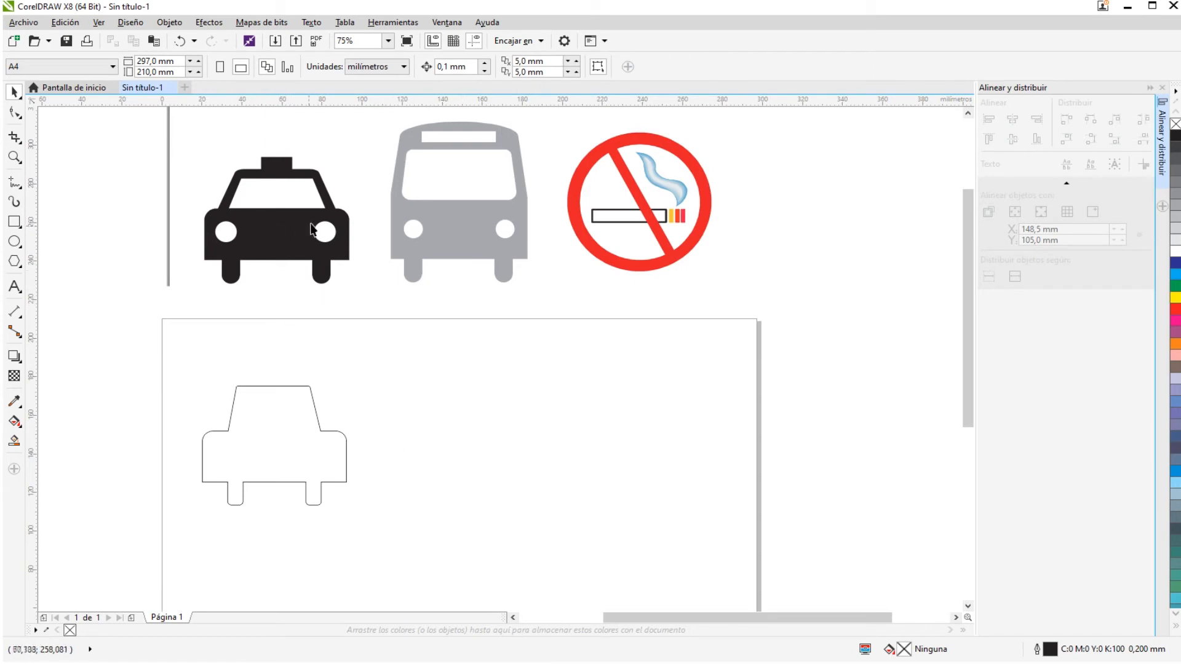
- Draw a circle about 11 mm in diameter, place it as the car's left headlight and fill it yellow
{"action": "left_click", "coordinate": [239, 505]}
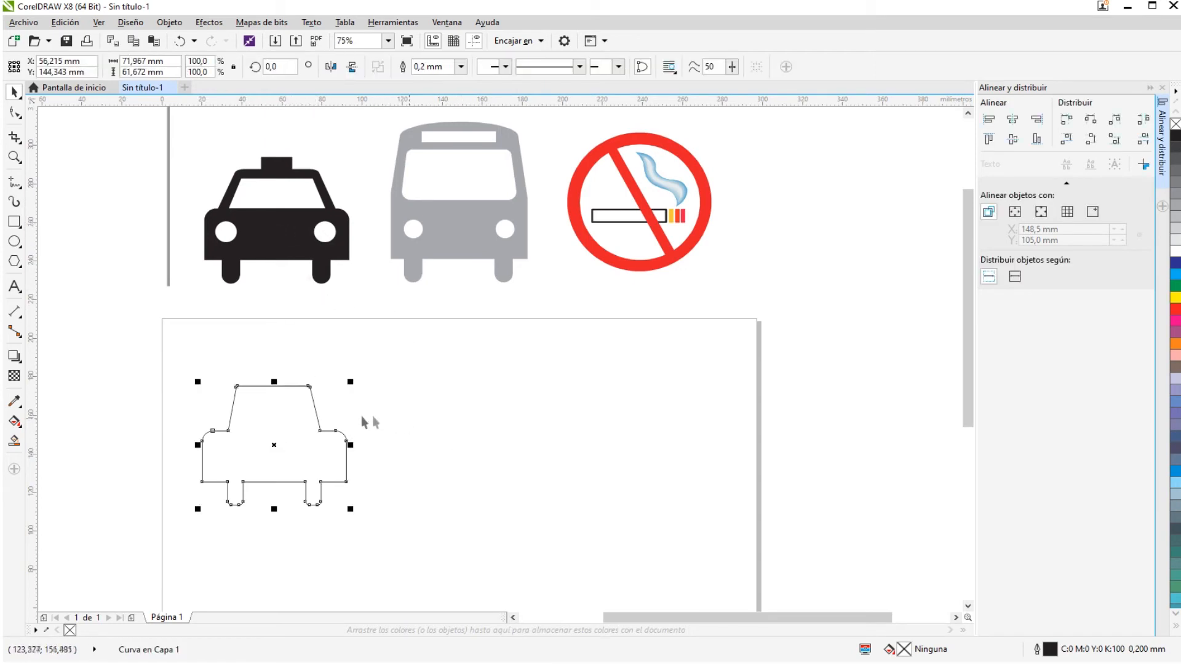
{"action": "left_click", "coordinate": [15, 241]}
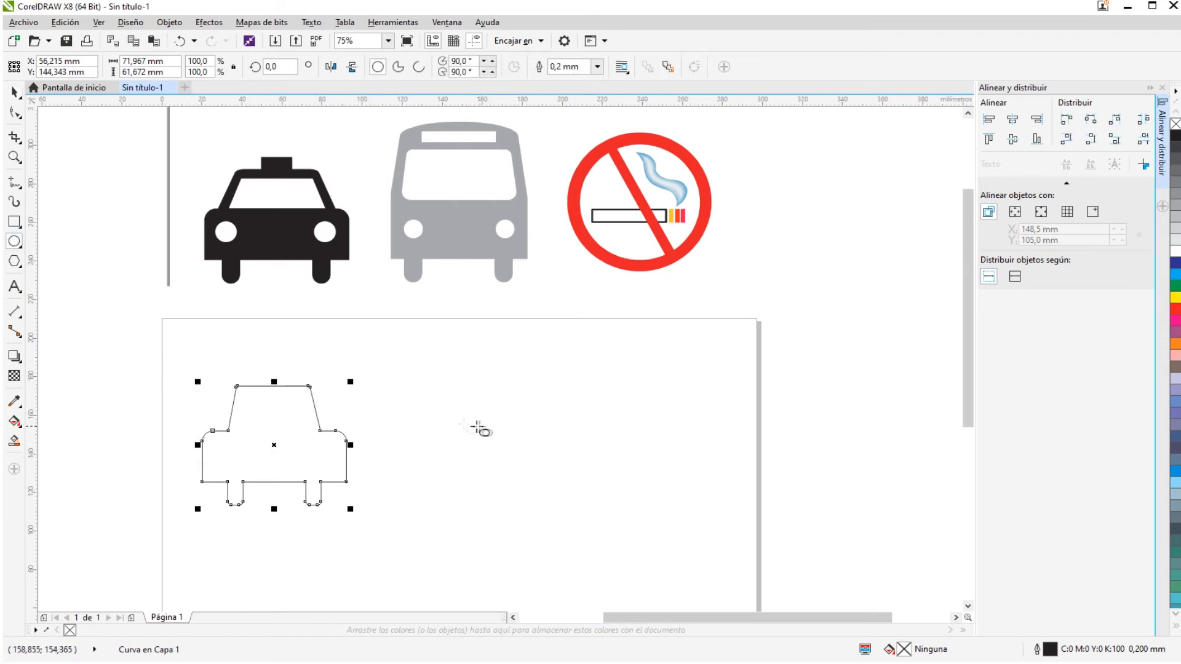
{"action": "mouse_move", "coordinate": [422, 411]}
{"action": "left_mouse_down"}
{"action": "mouse_move", "coordinate": [453, 441]}
{"action": "mouse_move", "coordinate": [224, 452]}
{"action": "left_mouse_up"}
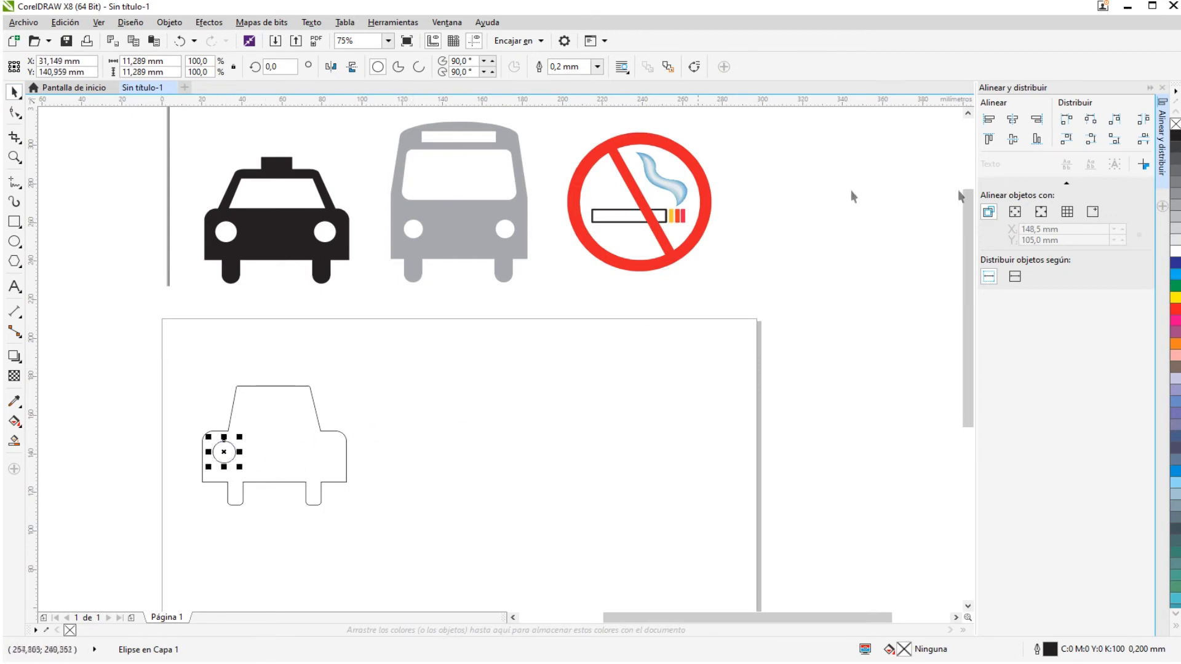
{"action": "left_click", "coordinate": [1175, 298]}
- Fill the welded car outline with black
{"action": "left_click", "coordinate": [297, 442]}
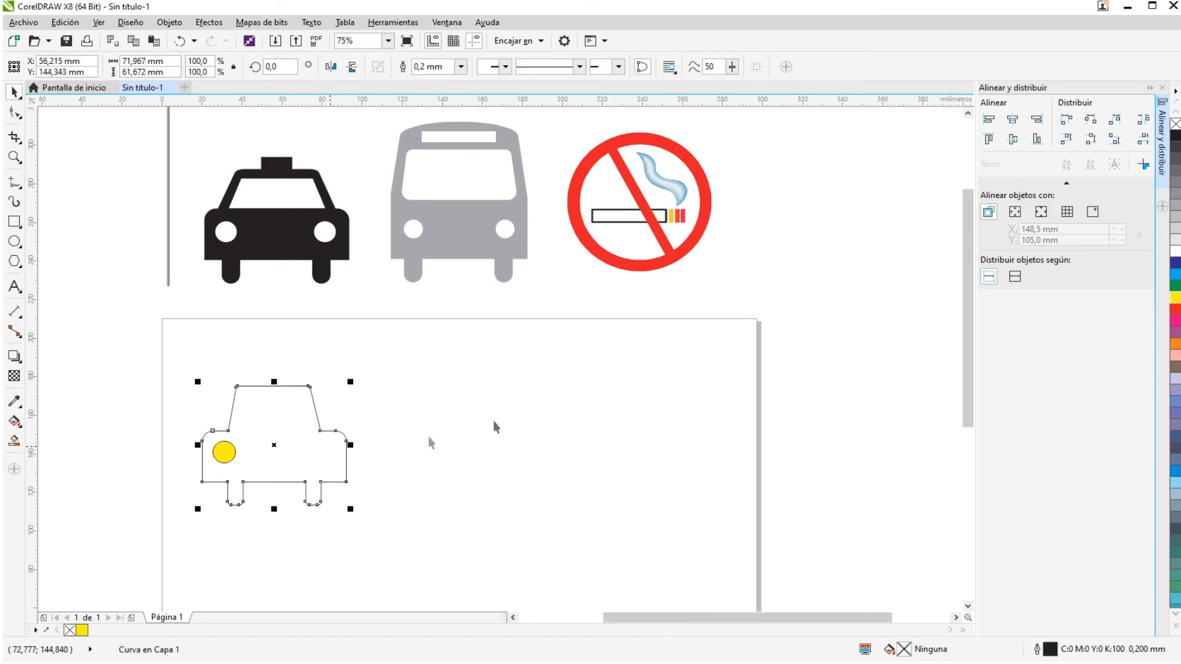
{"action": "left_click", "coordinate": [1176, 137]}
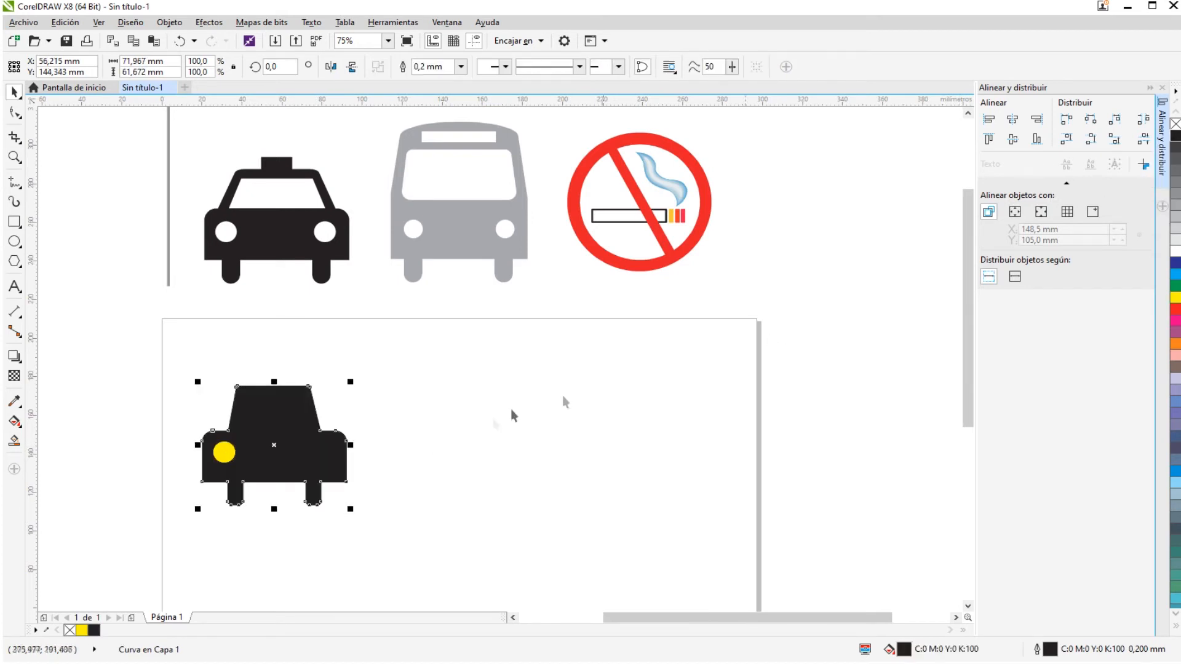
{"action": "left_click", "coordinate": [492, 426]}
- Change the fill of the car's left headlight circle to white
{"action": "left_click", "coordinate": [224, 453]}
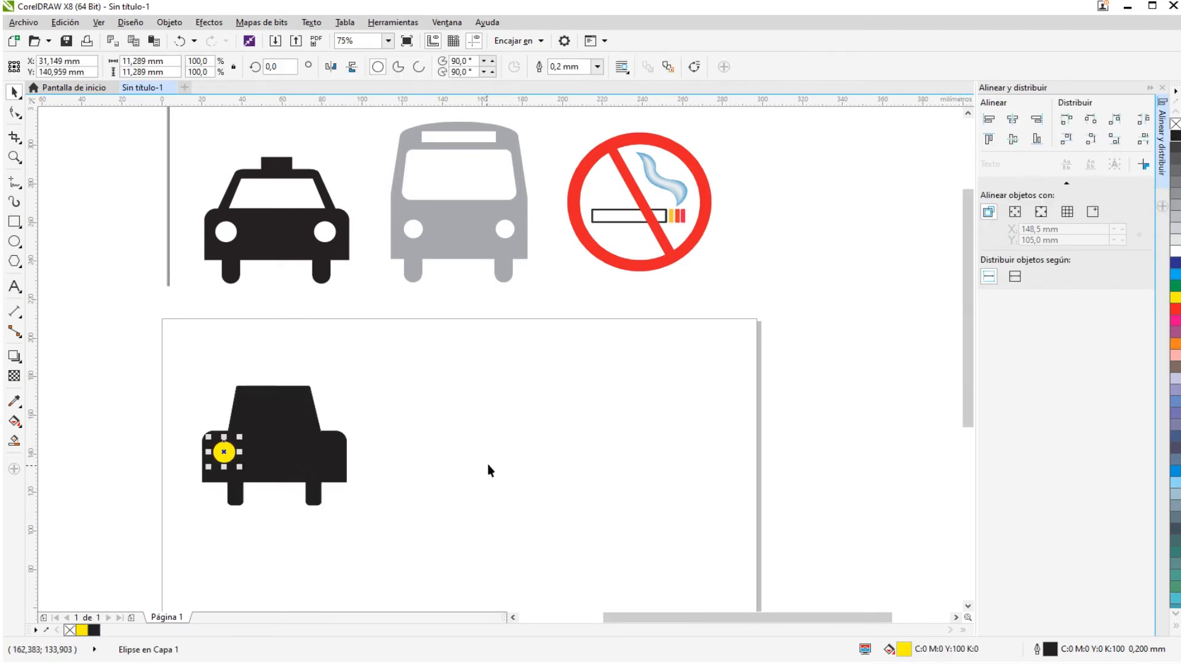
{"action": "left_click", "coordinate": [416, 473]}
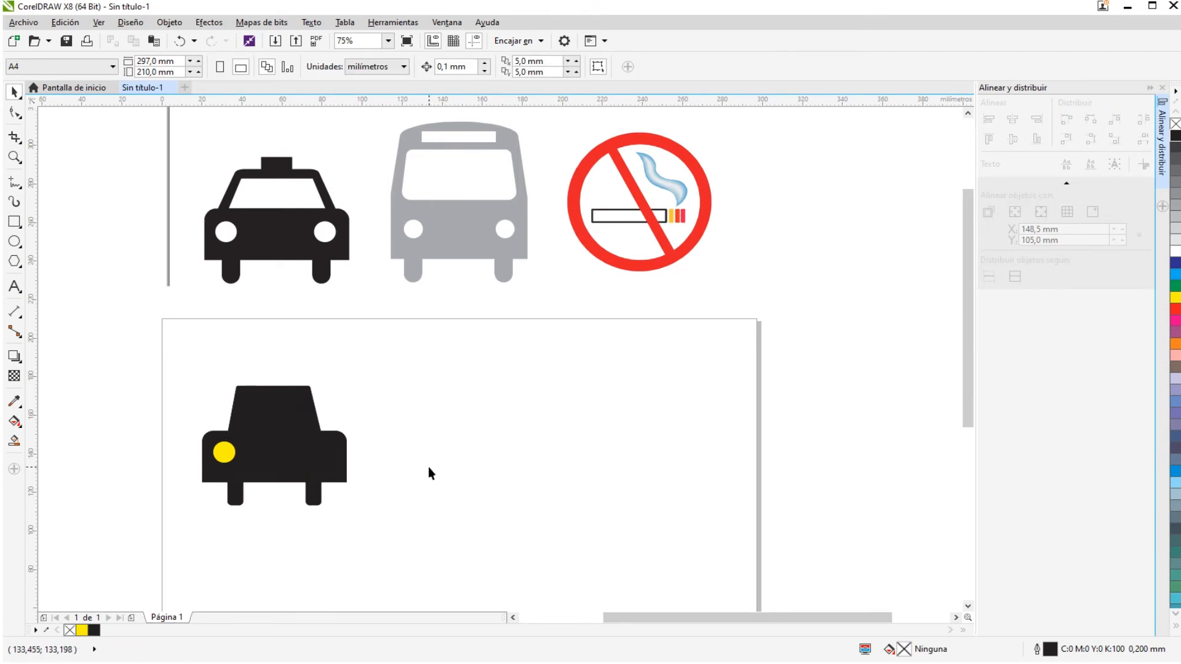
{"action": "left_click", "coordinate": [224, 452]}
{"action": "left_click", "coordinate": [1175, 251]}
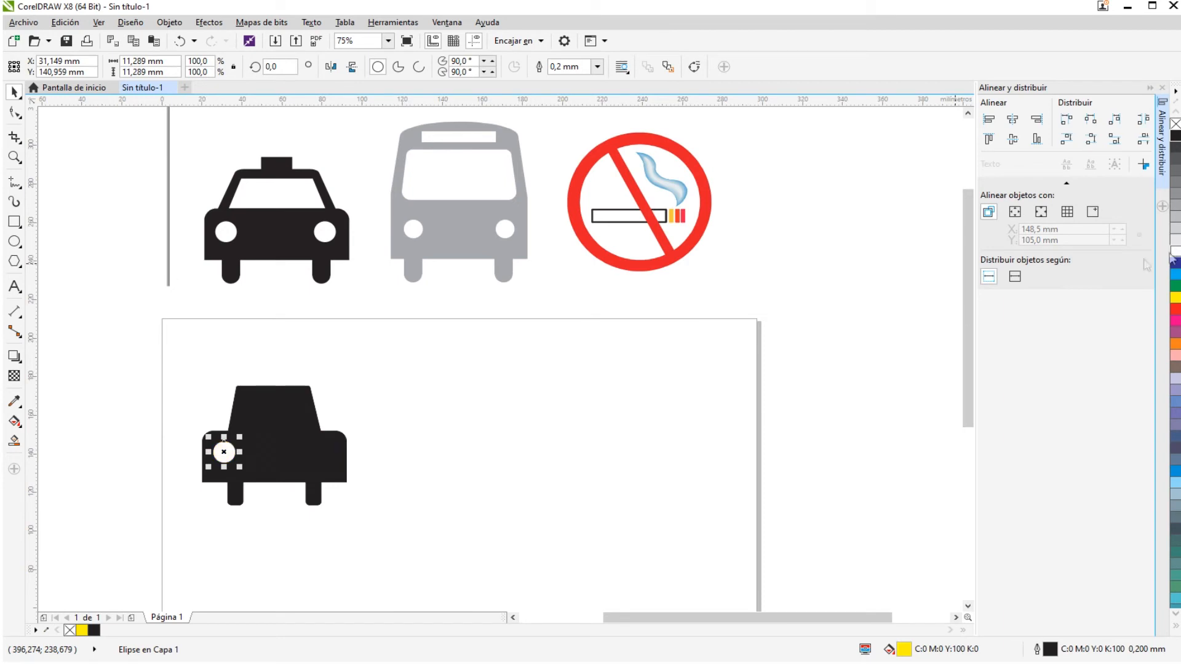
{"action": "left_click", "coordinate": [546, 485]}
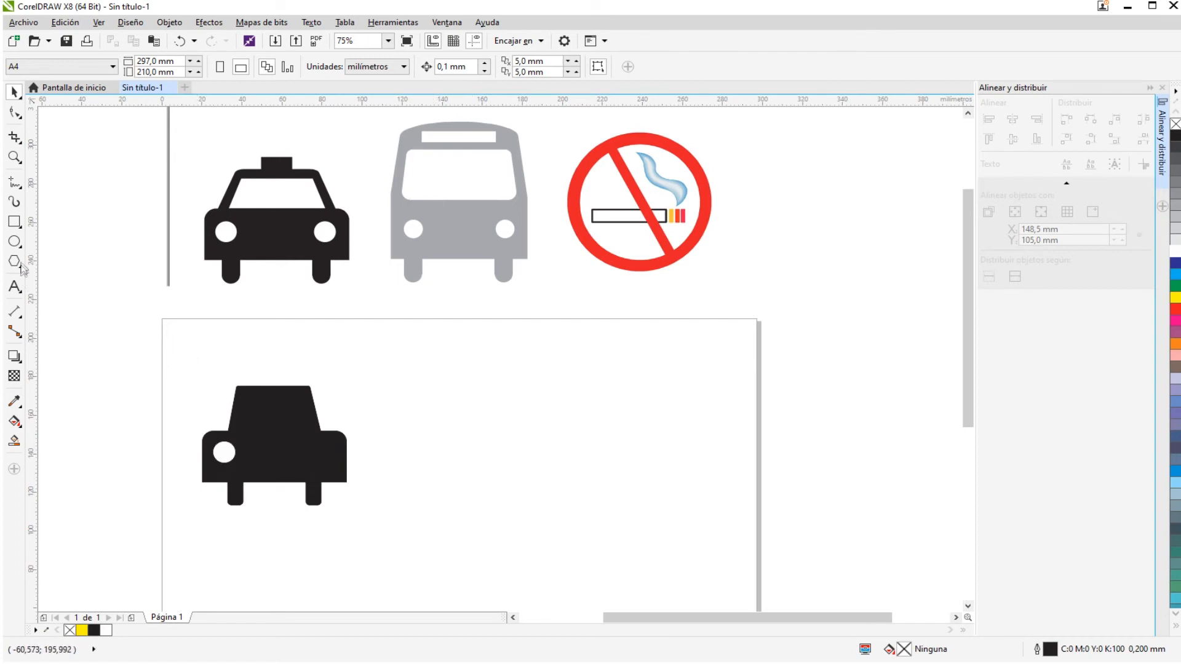
- Draw a rectangle about 65 by 29 mm beside the black car for the lower part of the bus
{"action": "left_click", "coordinate": [14, 221]}
{"action": "mouse_move", "coordinate": [412, 438]}
{"action": "left_mouse_down"}
{"action": "mouse_move", "coordinate": [430, 458]}
{"action": "mouse_move", "coordinate": [542, 492]}
{"action": "left_mouse_up"}
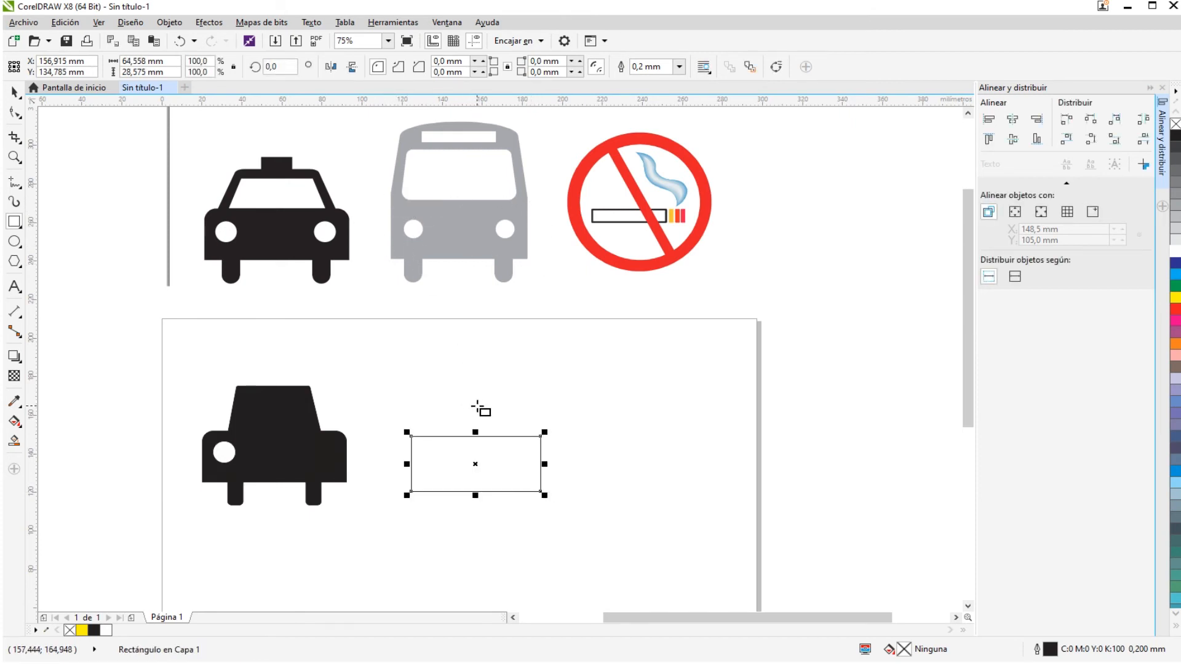
{"action": "left_click", "coordinate": [21, 95]}
- Duplicate the bus rectangle directly above with a slight overlap and align both rectangles on their horizontal centres
{"action": "left_click_drag", "start_coordinate": [497, 429], "coordinate": [513, 410]}
{"action": "scroll", "coordinate": [491, 435], "scroll_direction": "up", "scroll_amount": 2}
{"action": "left_click_drag", "start_coordinate": [292, 259], "coordinate": [602, 557]}
{"action": "left_click", "coordinate": [1012, 119]}
{"action": "left_click", "coordinate": [666, 346]}
{"action": "left_click", "coordinate": [498, 382]}
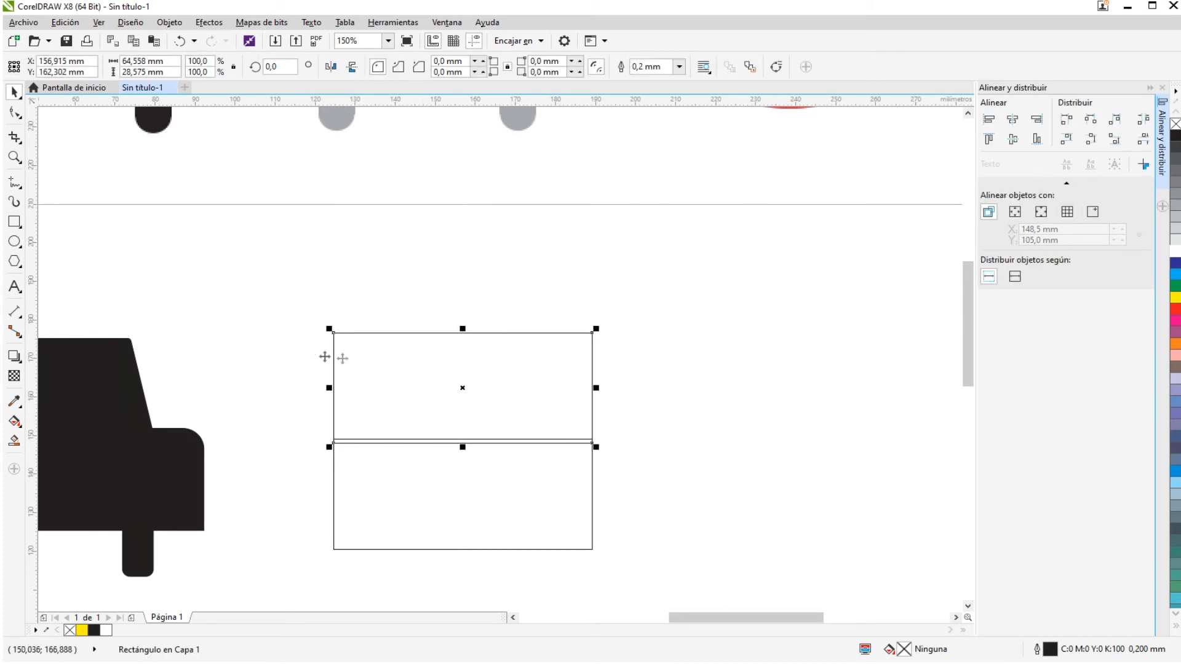
- Convert the upper bus rectangle to curves and move its two top corner nodes about 4 mm inward to slant both sides
{"action": "left_click", "coordinate": [14, 113]}
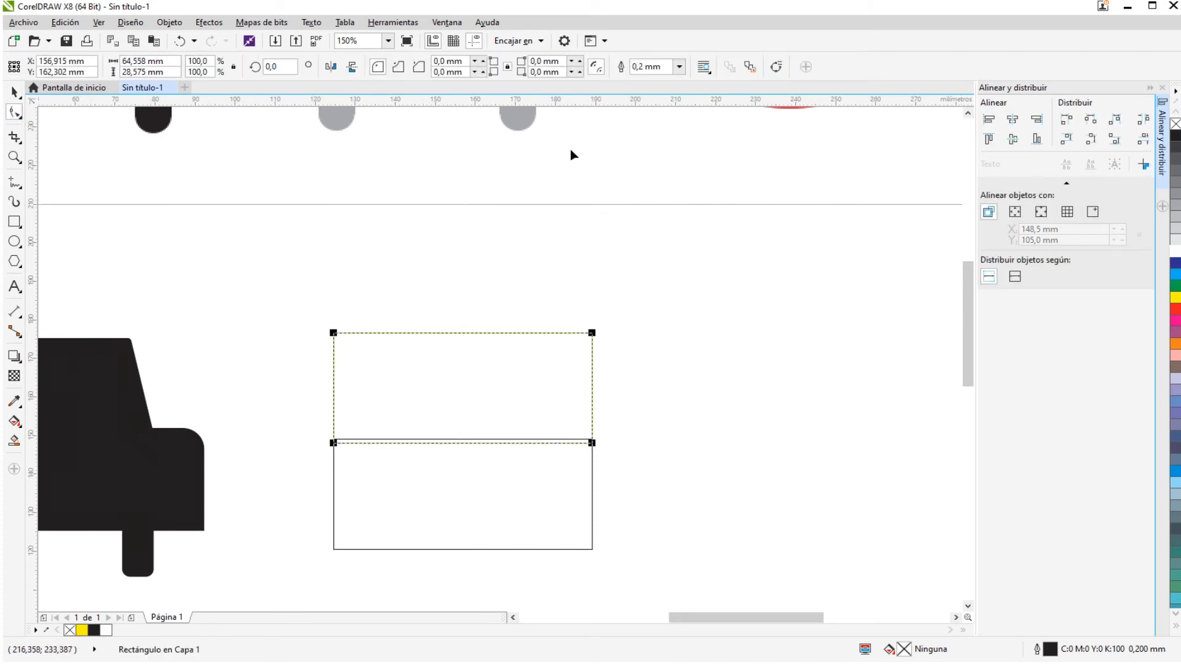
{"action": "left_click", "coordinate": [775, 70]}
{"action": "left_click_drag", "start_coordinate": [592, 333], "coordinate": [565, 336]}
{"action": "left_click_drag", "start_coordinate": [335, 336], "coordinate": [348, 333]}
{"action": "left_click", "coordinate": [14, 92]}
{"action": "left_click", "coordinate": [508, 300]}
- Draw an ellipse about 59 by 13 mm over the upper edge of the bus trapezoid for the curved roof
{"action": "scroll", "coordinate": [508, 300], "scroll_direction": "down", "scroll_amount": 2}
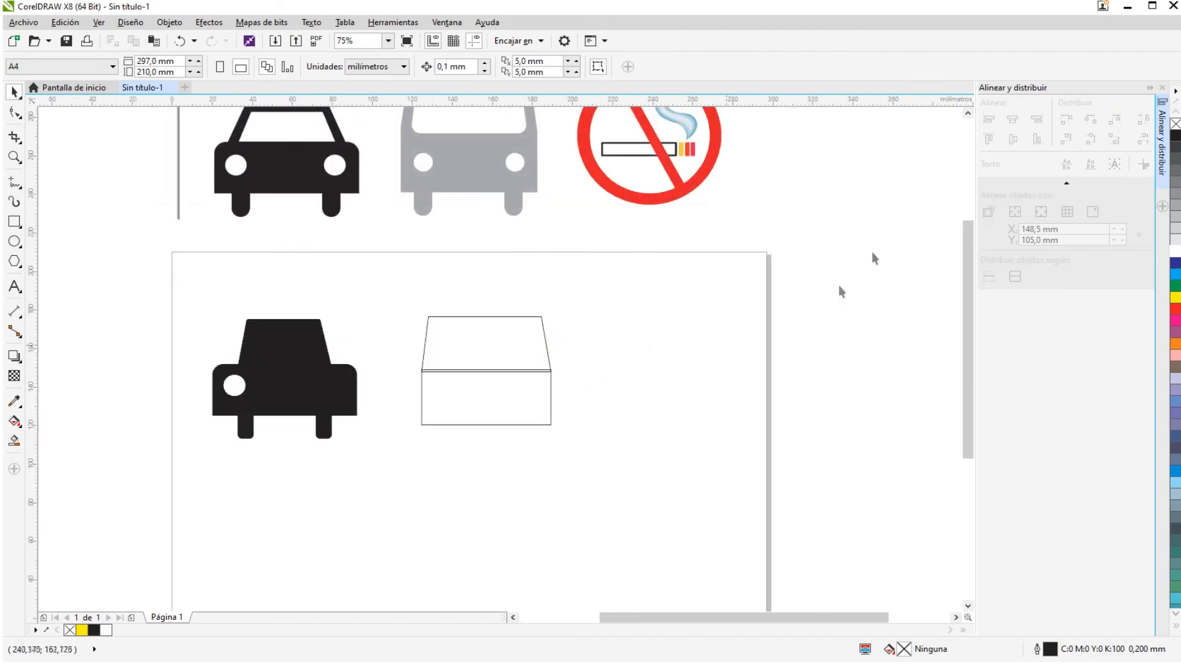
{"action": "scroll", "coordinate": [969, 117], "scroll_direction": "up", "scroll_amount": 2}
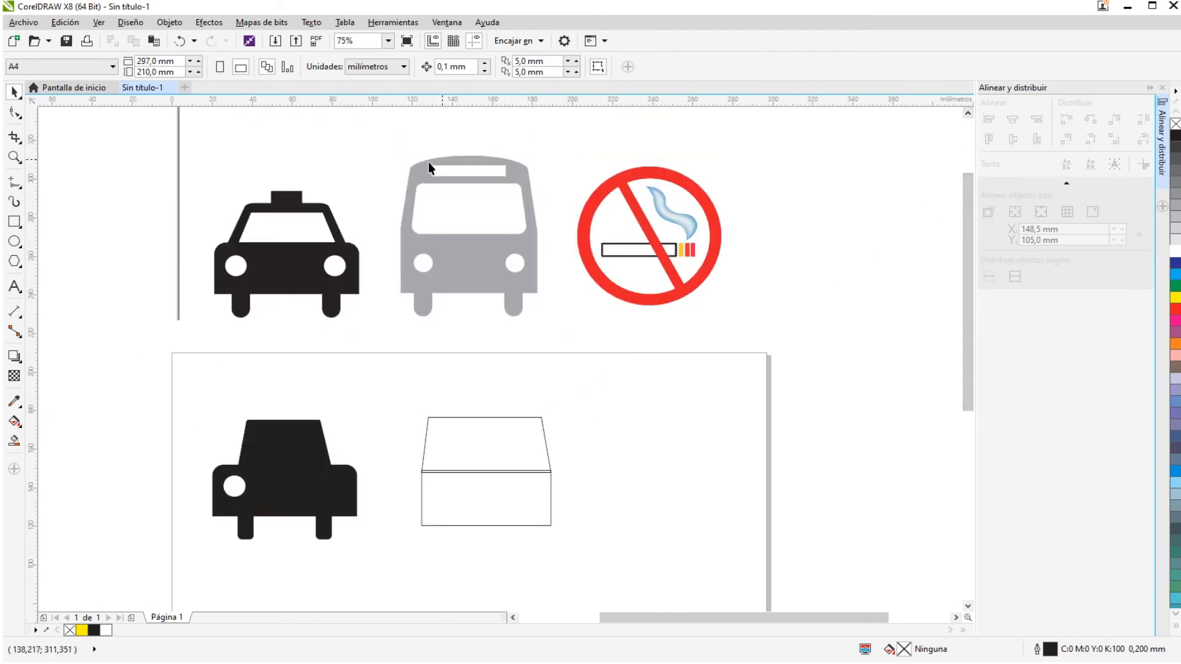
{"action": "left_click", "coordinate": [14, 242]}
{"action": "scroll", "coordinate": [480, 431], "scroll_direction": "up", "scroll_amount": 2}
{"action": "left_click_drag", "start_coordinate": [373, 382], "coordinate": [613, 436]}
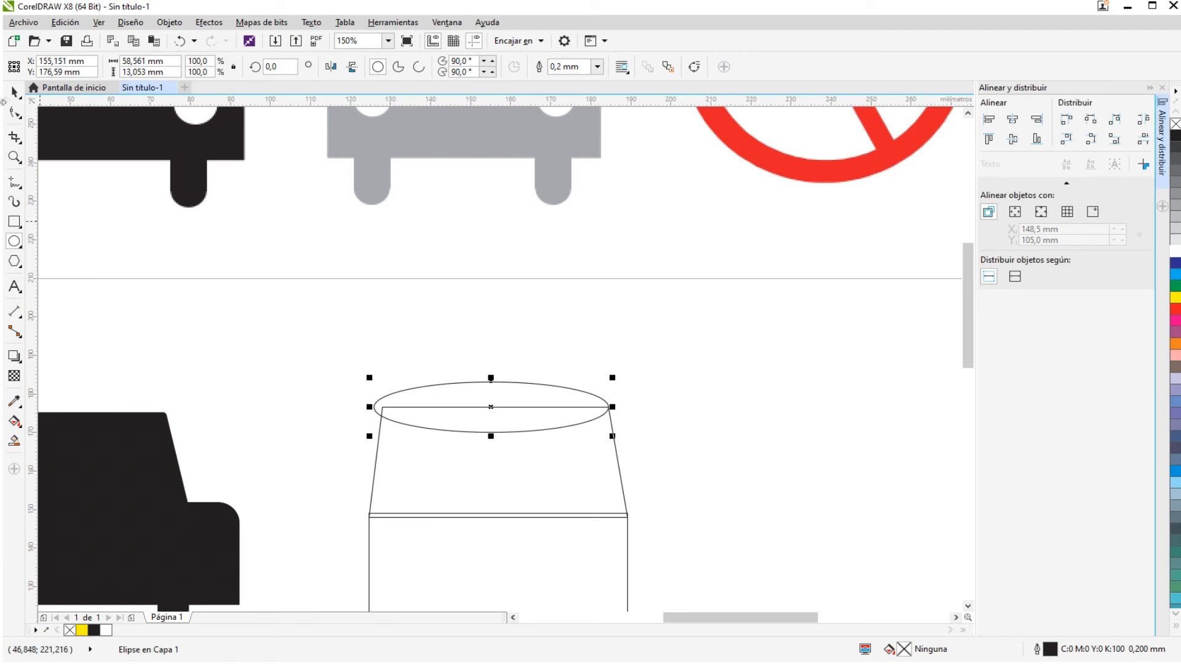
- Resize the roof ellipse to about 56 by 11 mm and nudge it up so its ends meet the trapezoid's upper corners
{"action": "left_click", "coordinate": [14, 93]}
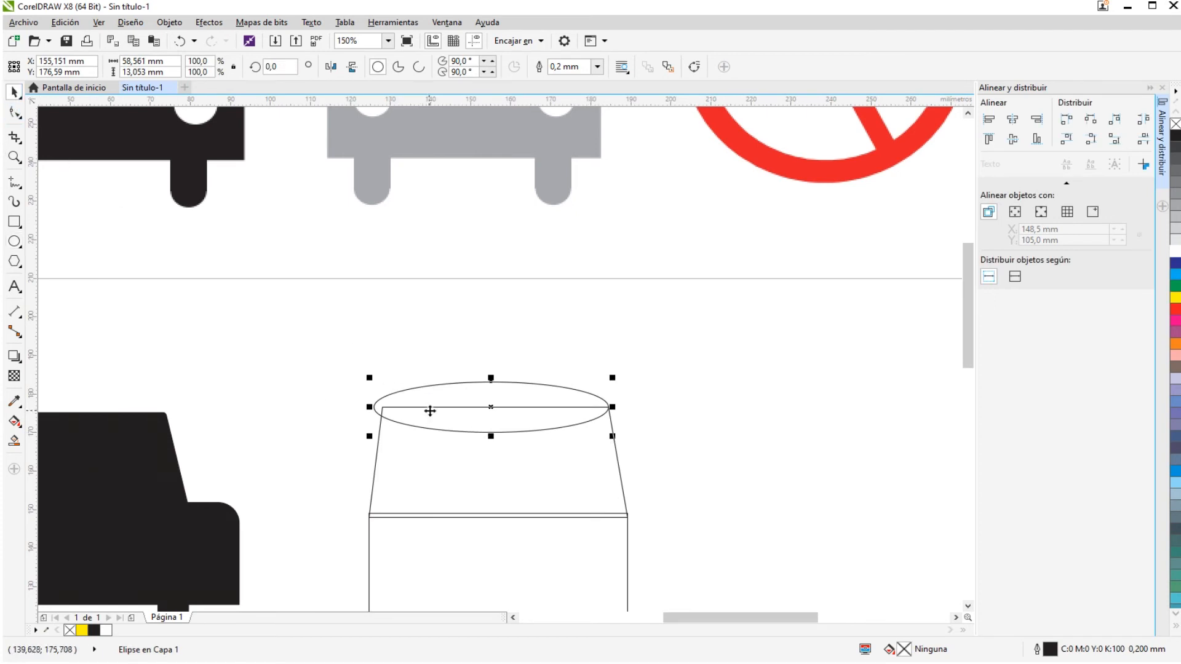
{"action": "scroll", "coordinate": [430, 410], "scroll_direction": "up", "scroll_amount": 2}
{"action": "left_click_drag", "start_coordinate": [316, 404], "coordinate": [332, 404]}
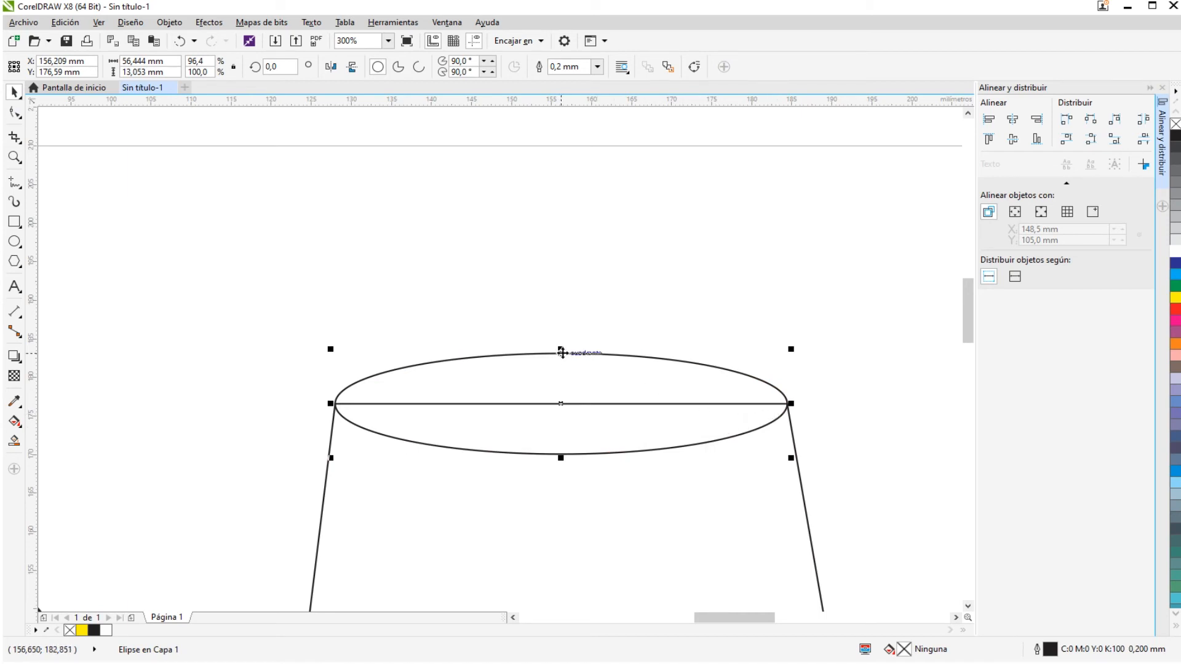
{"action": "left_click_drag", "start_coordinate": [561, 350], "coordinate": [559, 368]}
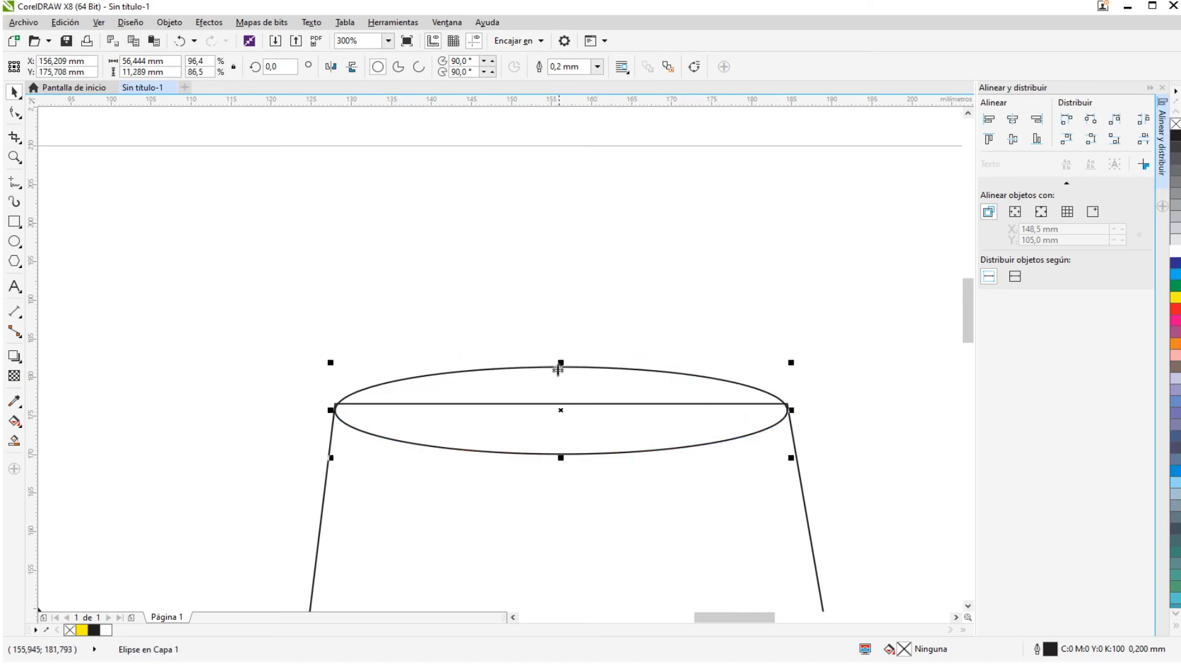
{"action": "key", "text": "Up"}
{"action": "key", "text": "Up"}
{"action": "key", "text": "Up"}
{"action": "key", "text": "Up"}
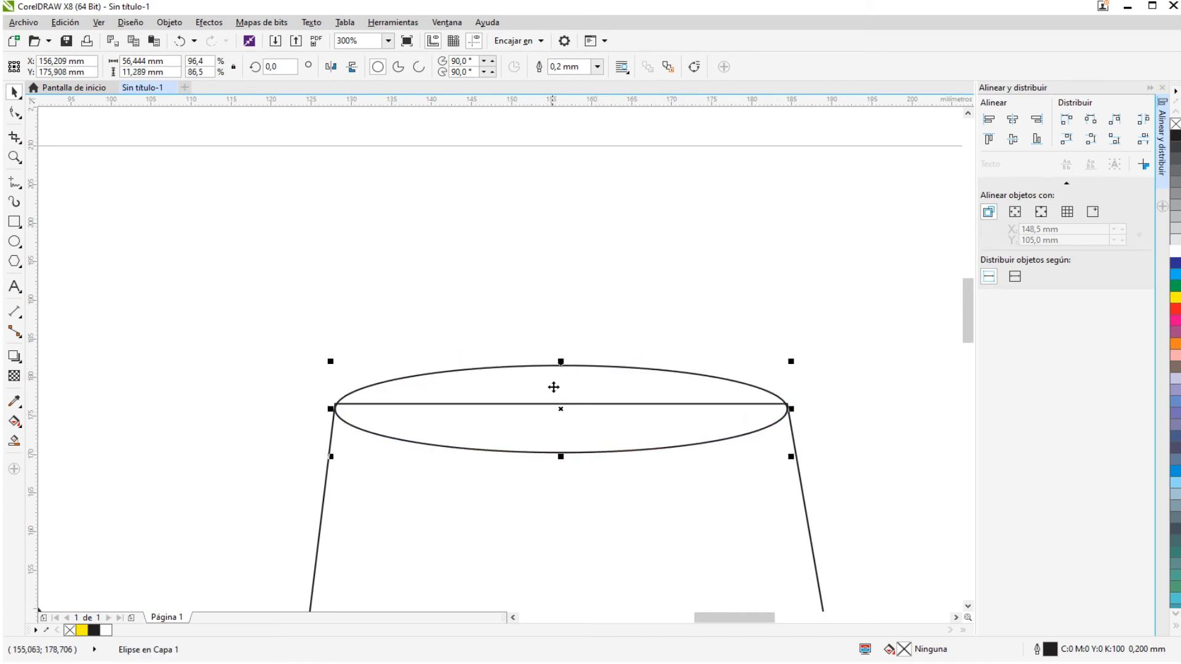
{"action": "left_click", "coordinate": [759, 414]}
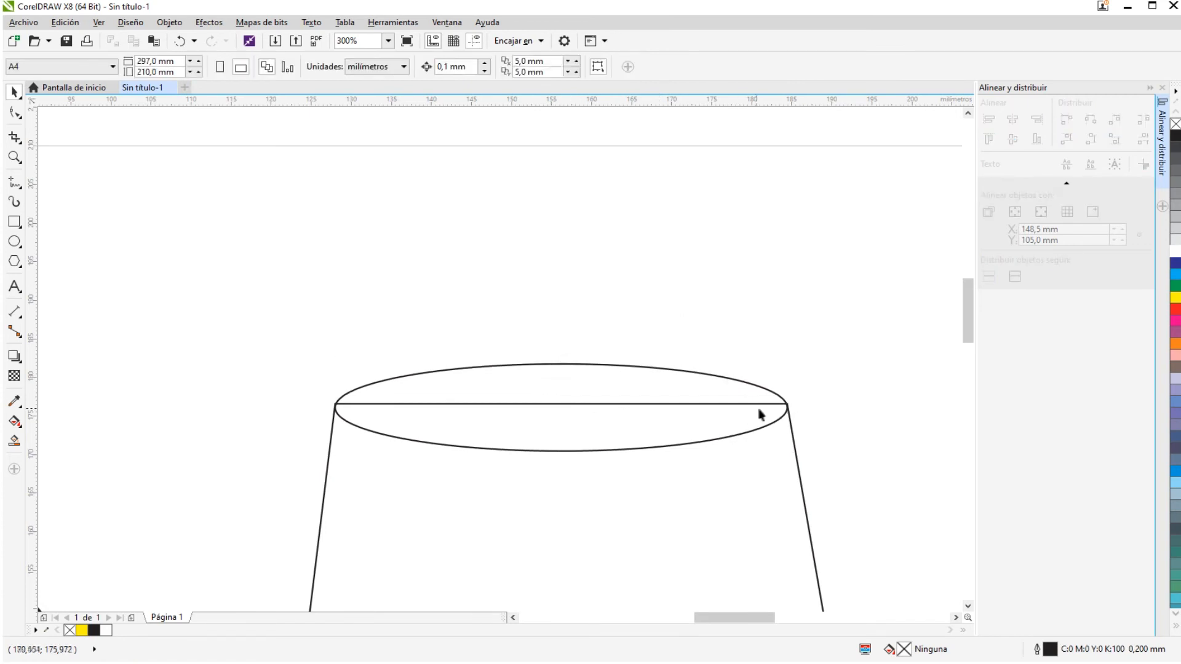
{"action": "scroll", "coordinate": [769, 411], "scroll_direction": "up", "scroll_amount": 1}
{"action": "scroll", "coordinate": [810, 412], "scroll_direction": "down", "scroll_amount": 1}
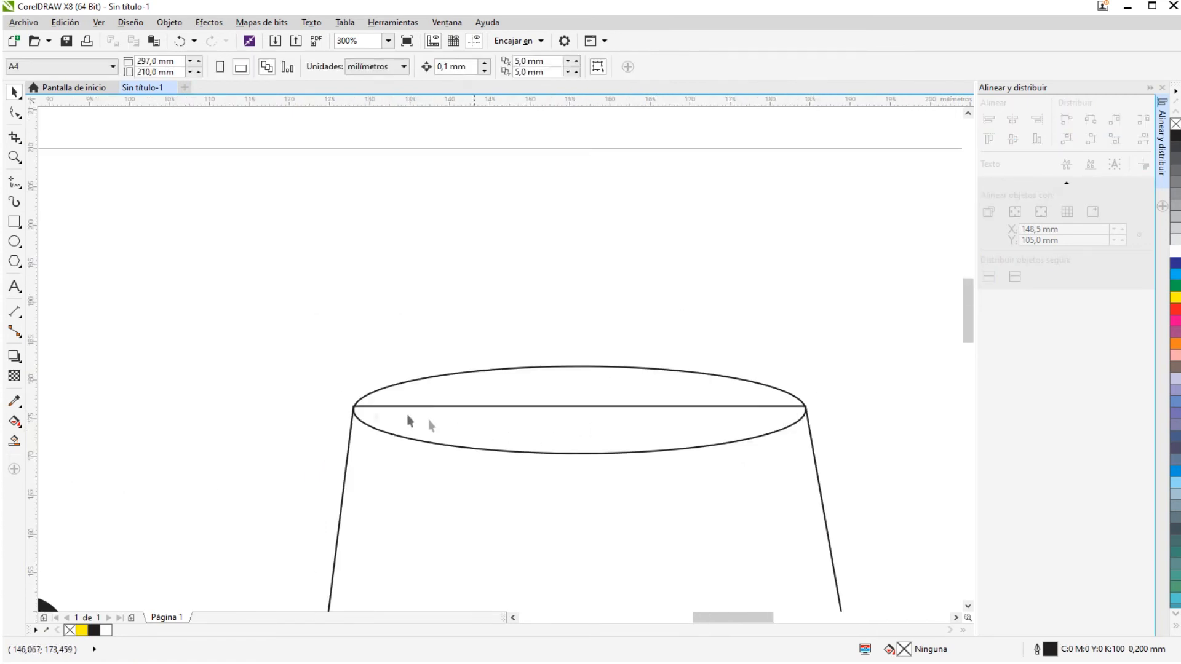
{"action": "scroll", "coordinate": [355, 407], "scroll_direction": "up", "scroll_amount": 1}
{"action": "scroll", "coordinate": [393, 418], "scroll_direction": "down", "scroll_amount": 1}
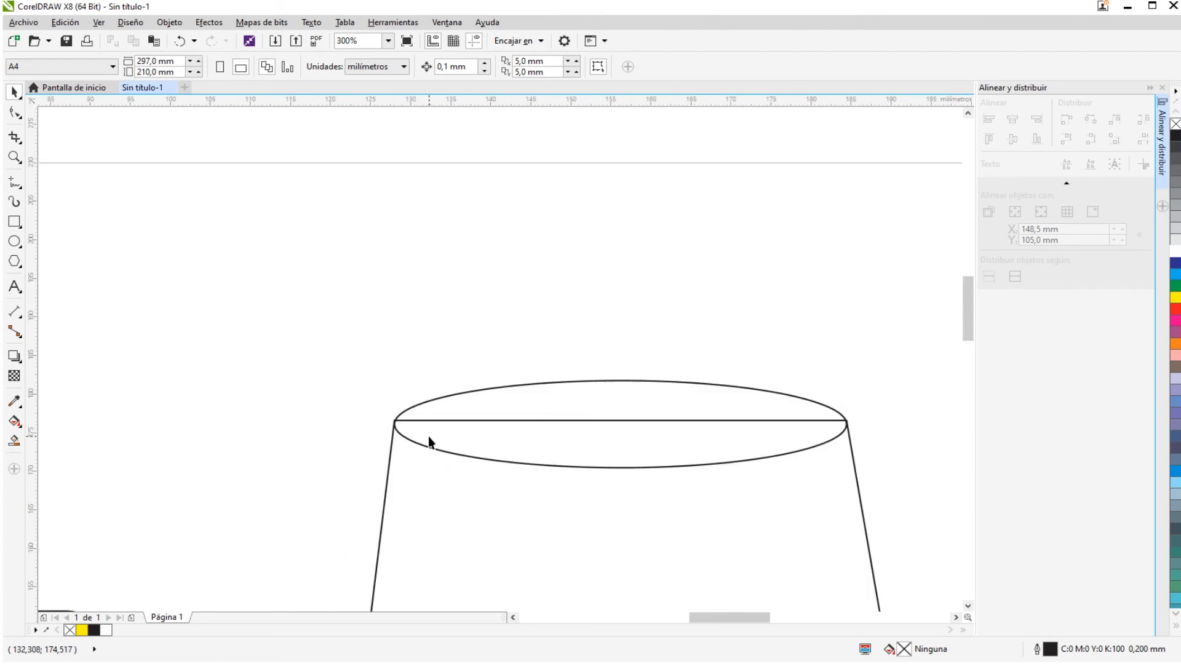
- Weld the roof ellipse, the trapezoid and the lower rectangle into a single bus outline
{"action": "scroll", "coordinate": [430, 441], "scroll_direction": "down", "scroll_amount": 1}
{"action": "scroll", "coordinate": [554, 482], "scroll_direction": "down", "scroll_amount": 1}
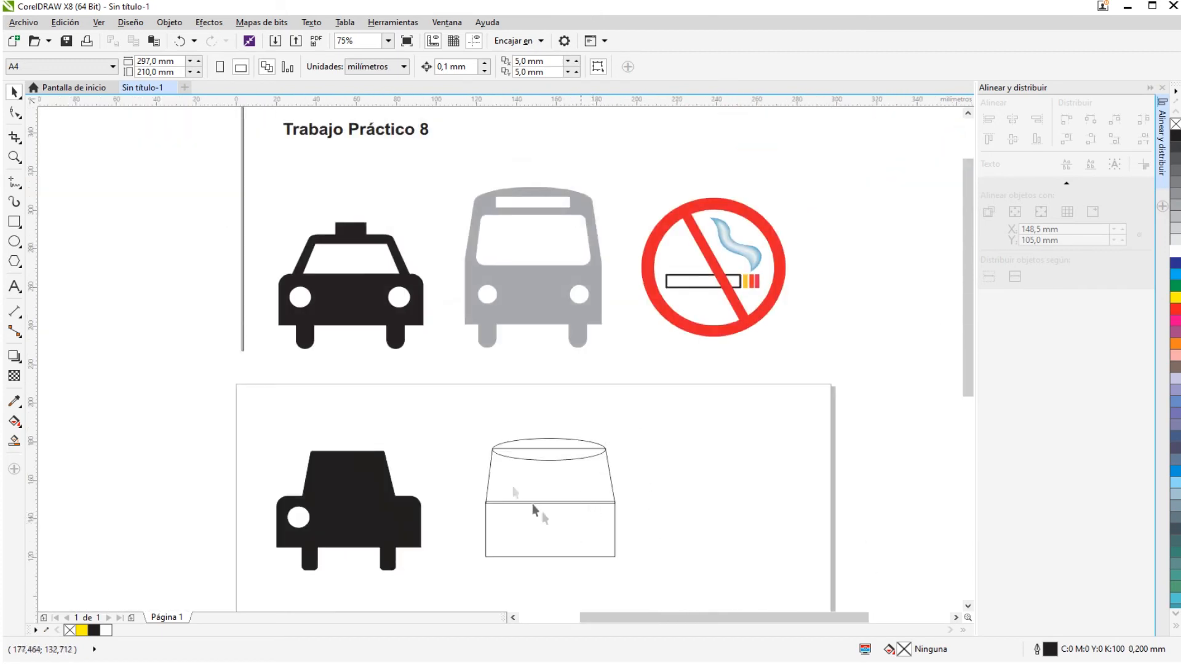
{"action": "mouse_move", "coordinate": [452, 410]}
{"action": "left_mouse_down"}
{"action": "mouse_move", "coordinate": [606, 559]}
{"action": "mouse_move", "coordinate": [657, 582]}
{"action": "left_mouse_up"}
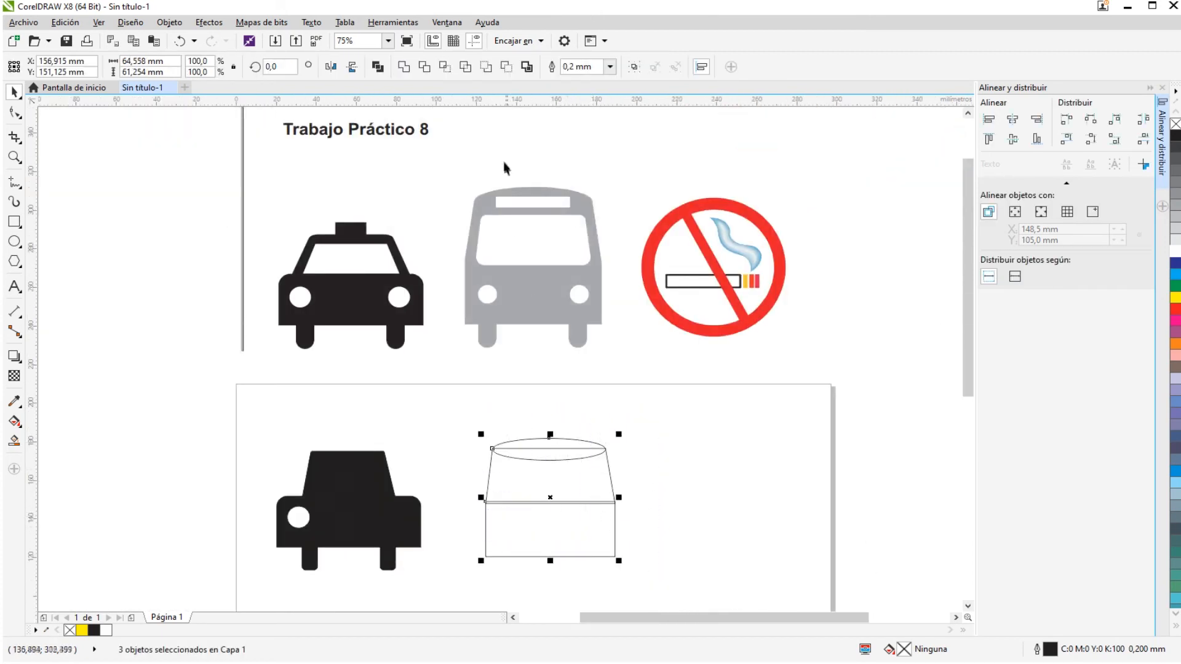
{"action": "left_click", "coordinate": [408, 70]}
{"action": "left_click", "coordinate": [708, 498]}
- Compare the bus outline with the reference pictograms, stretch it taller upward, and place it back beside the black car
{"action": "left_click_drag", "start_coordinate": [565, 501], "coordinate": [668, 286]}
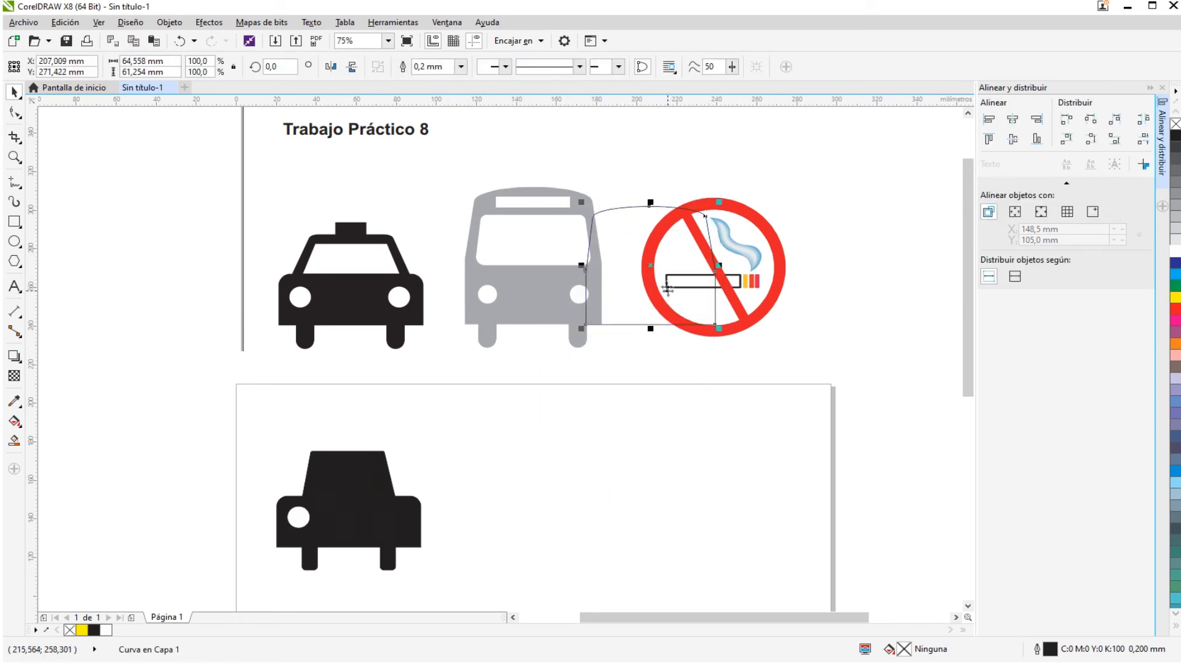
{"action": "left_click_drag", "start_coordinate": [650, 206], "coordinate": [654, 184]}
{"action": "left_click_drag", "start_coordinate": [662, 230], "coordinate": [551, 457]}
{"action": "left_click", "coordinate": [685, 517]}
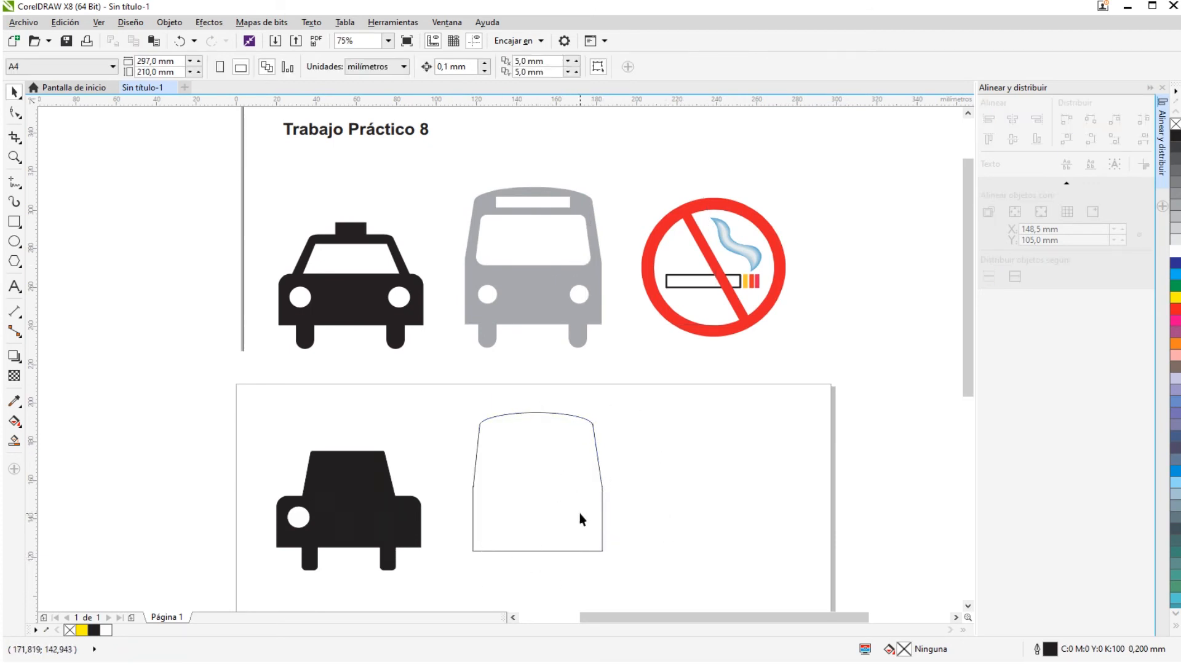
{"action": "scroll", "coordinate": [579, 513], "scroll_direction": "up", "scroll_amount": 2}
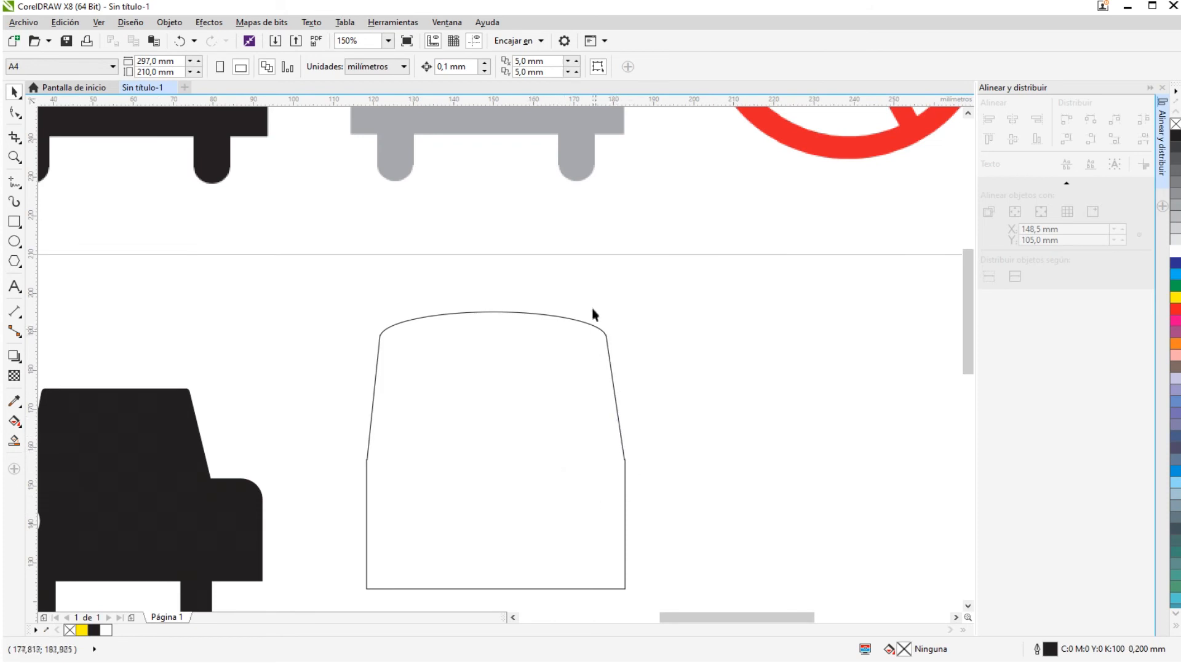
{"action": "left_click_drag", "start_coordinate": [596, 306], "coordinate": [647, 475]}
{"action": "left_click_drag", "start_coordinate": [336, 287], "coordinate": [402, 474]}
{"action": "scroll", "coordinate": [825, 535], "scroll_direction": "down", "scroll_amount": 2}
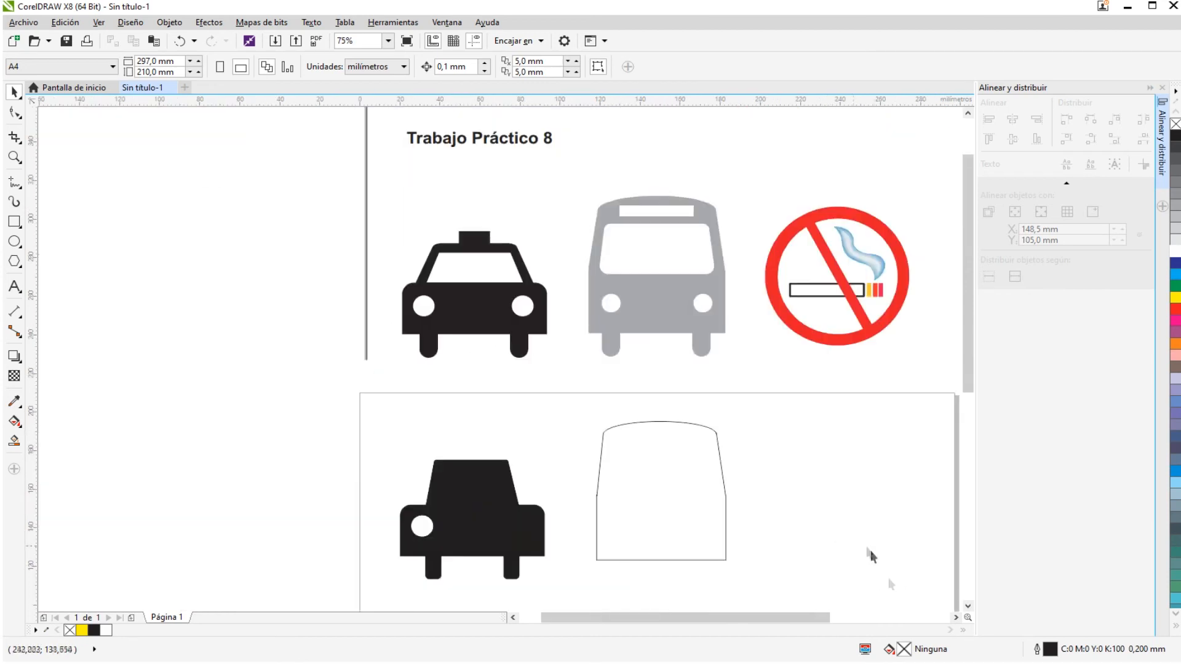
- Examine the cigarette, its coloured tip bands and the smoke in the reference no-smoking sign
{"action": "left_click", "coordinate": [956, 618]}
{"action": "left_click", "coordinate": [956, 617]}
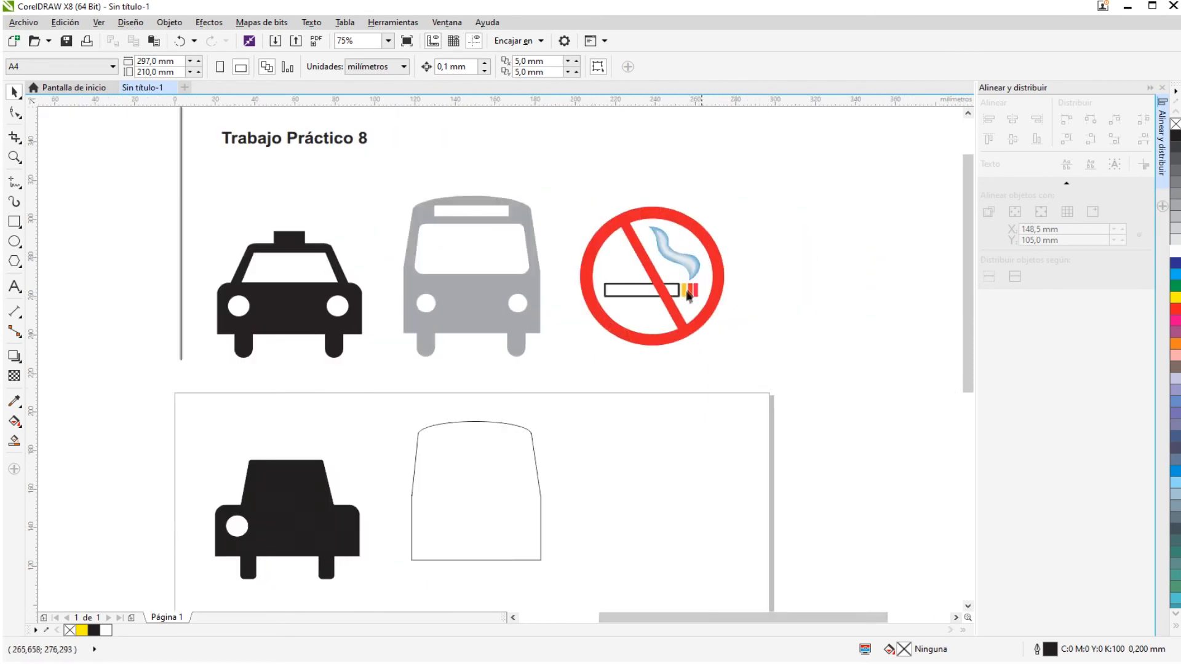
{"action": "scroll", "coordinate": [661, 311], "scroll_direction": "up", "scroll_amount": 2}
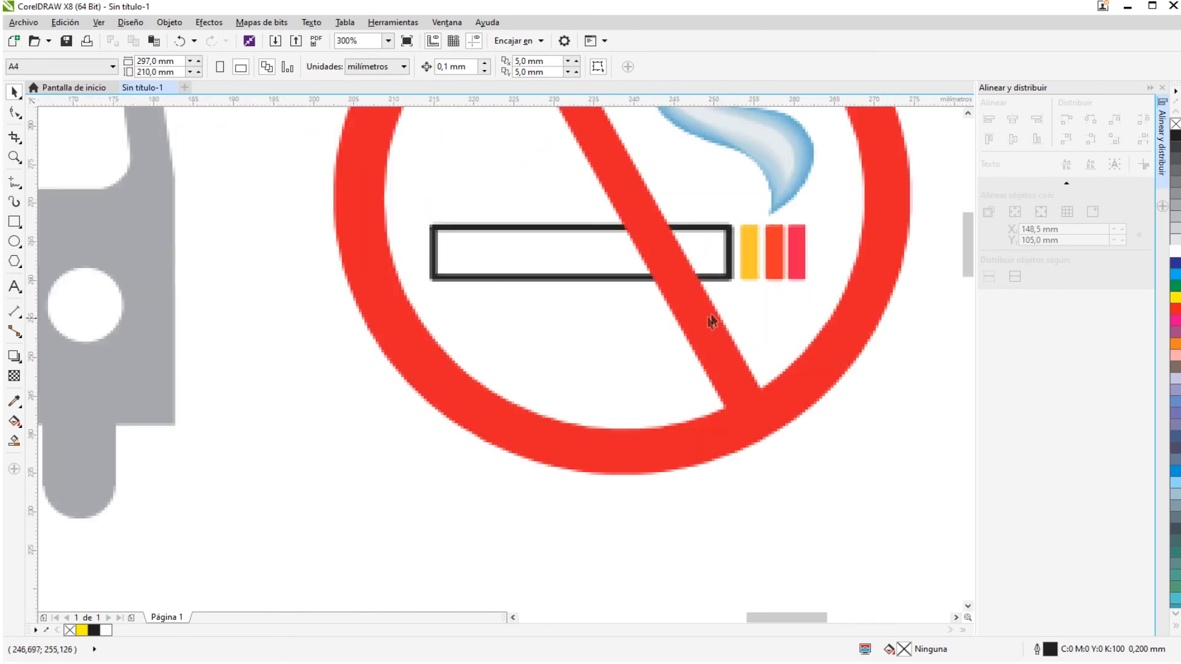
{"action": "scroll", "coordinate": [712, 271], "scroll_direction": "up", "scroll_amount": 2}
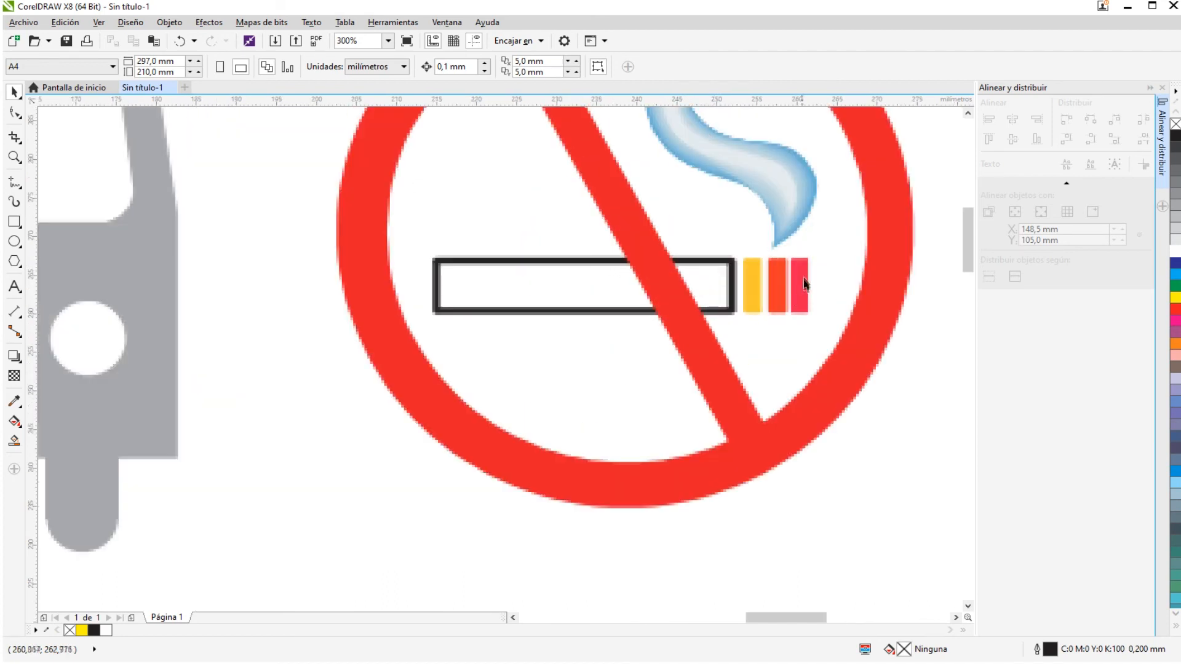
{"action": "left_click", "coordinate": [754, 279]}
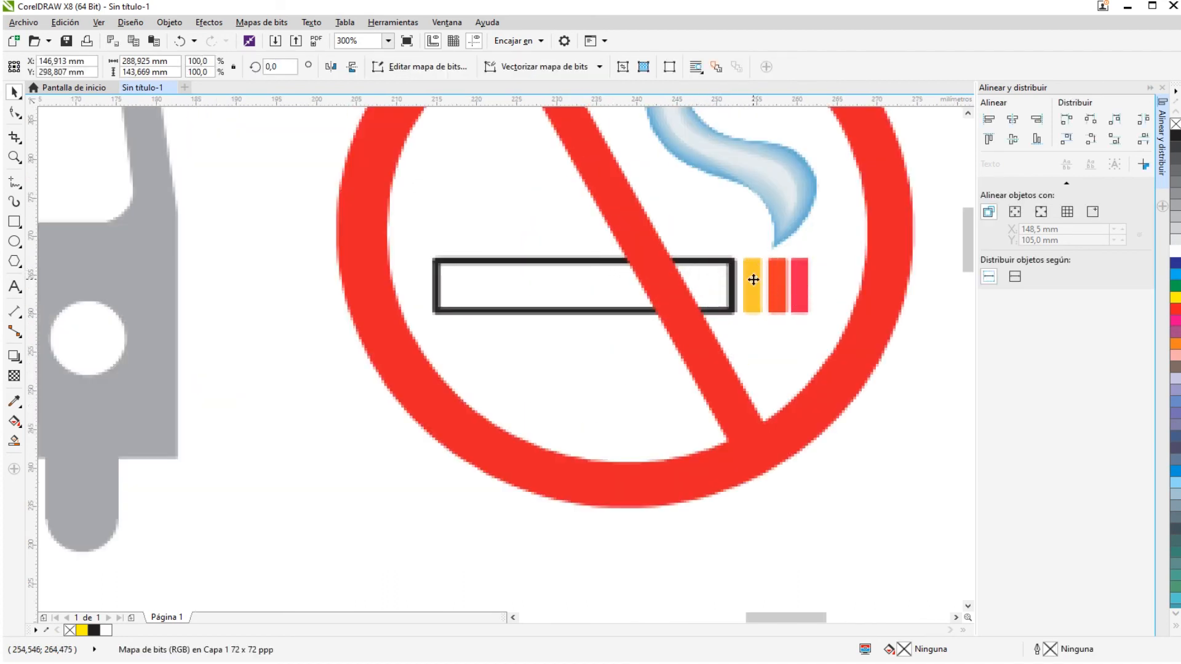
{"action": "scroll", "coordinate": [762, 260], "scroll_direction": "down", "scroll_amount": 2}
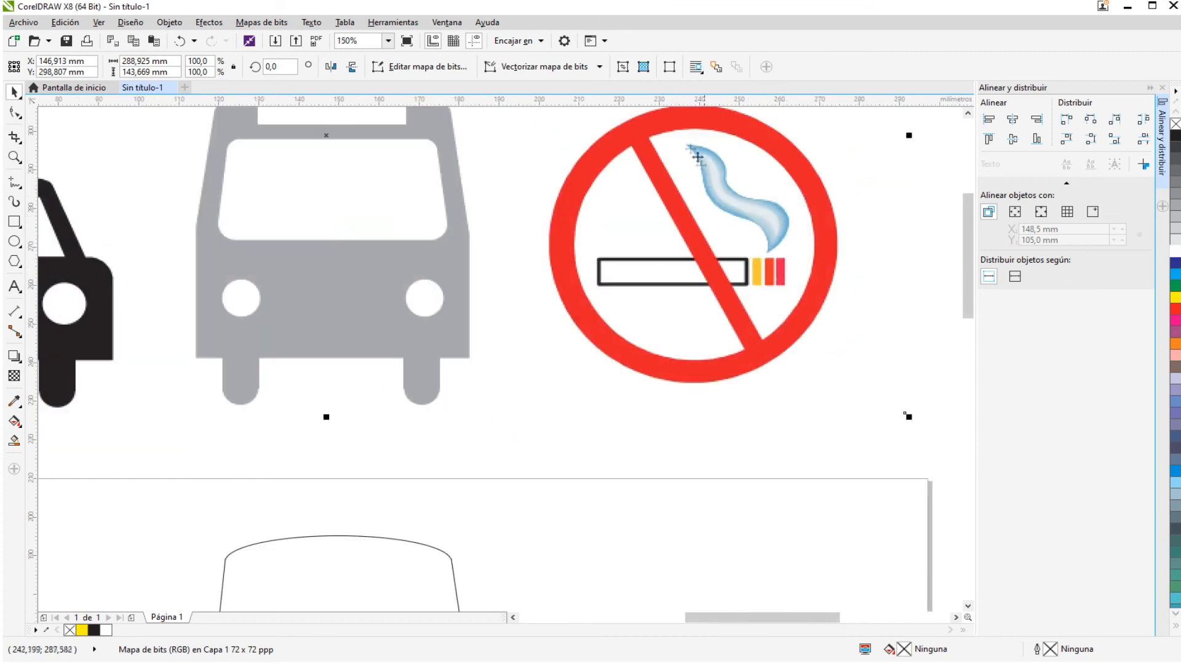
{"action": "left_click", "coordinate": [11, 182]}
{"action": "scroll", "coordinate": [609, 364], "scroll_direction": "down", "scroll_amount": 1}
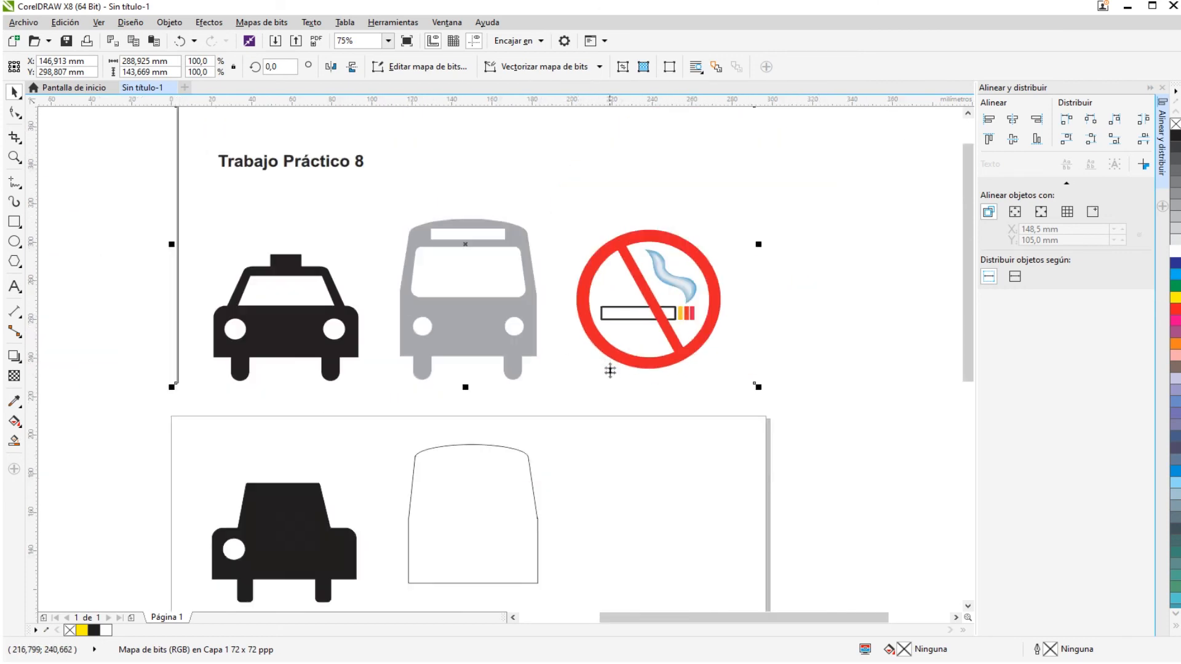
{"action": "scroll", "coordinate": [973, 617], "scroll_direction": "down", "scroll_amount": 1}
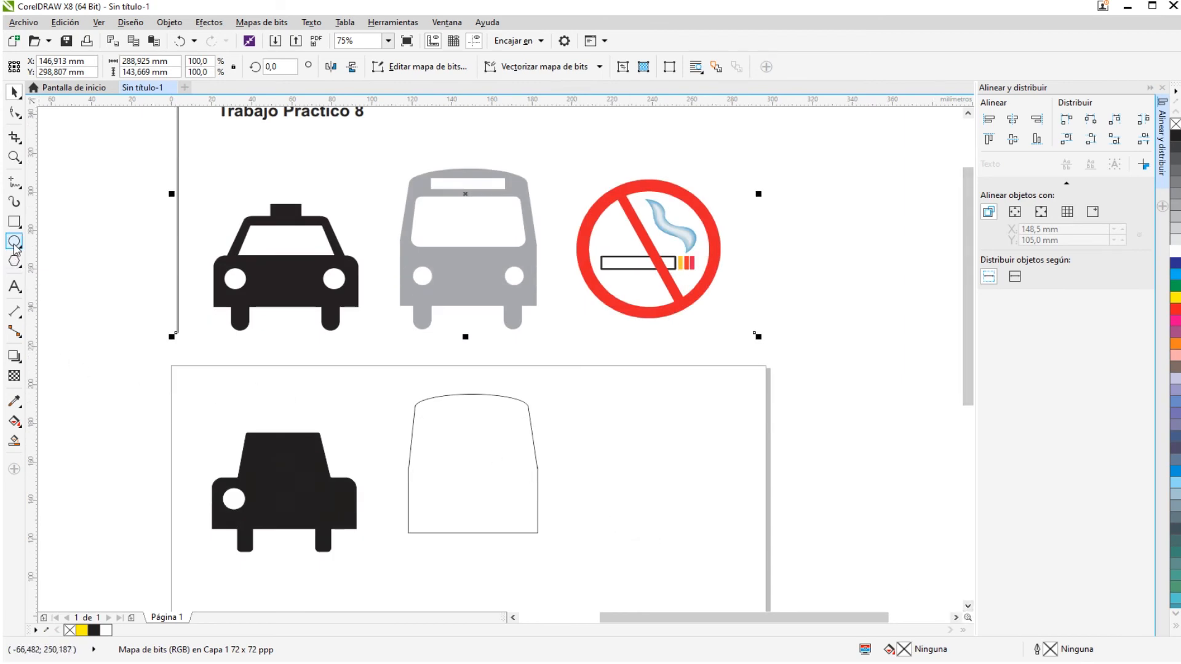
- Draw a circle about 71 mm in diameter beside the bus outline and add a concentric copy scaled down to about 56 mm
{"action": "left_click", "coordinate": [14, 241]}
{"action": "left_click_drag", "start_coordinate": [609, 428], "coordinate": [754, 566]}
{"action": "left_click", "coordinate": [15, 92]}
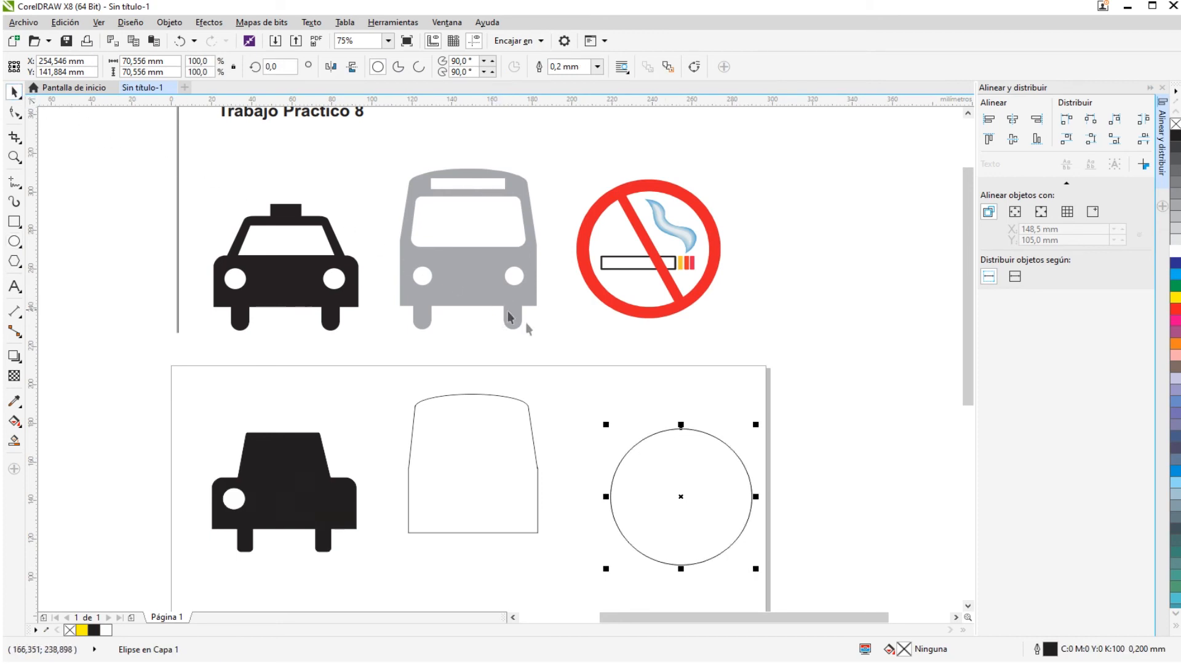
{"action": "left_click_drag", "start_coordinate": [756, 424], "coordinate": [755, 438]}
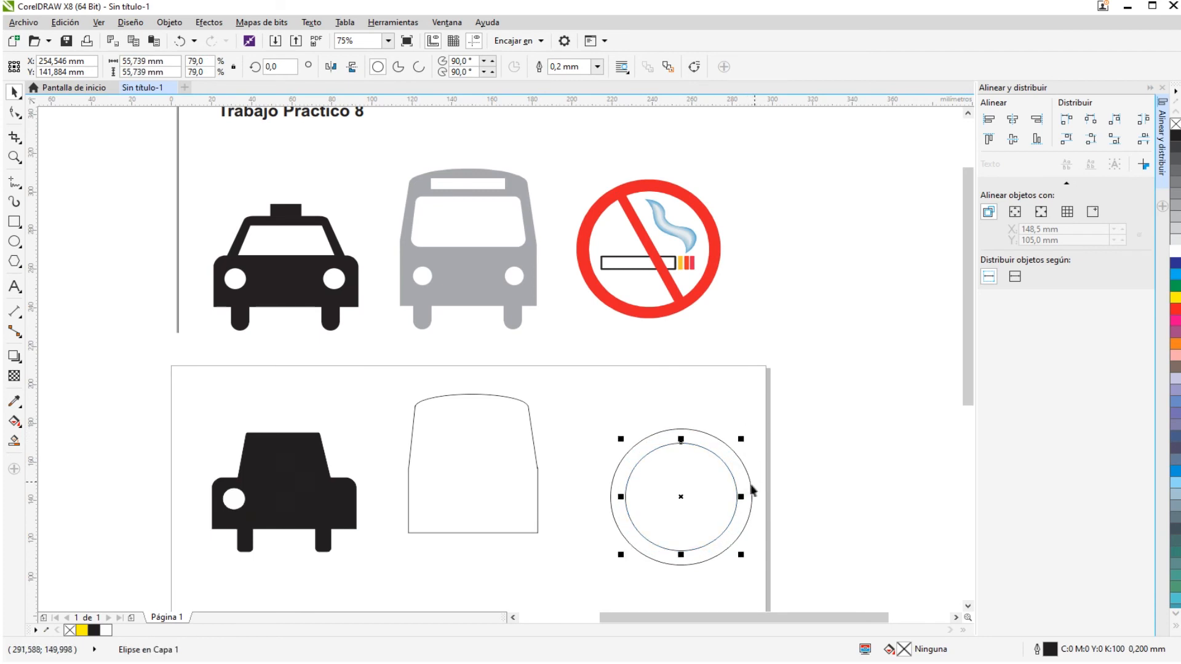
- Fill the inner circle white and the outer circle red, and remove the outline from both
{"action": "scroll", "coordinate": [702, 522], "scroll_direction": "up", "scroll_amount": 2}
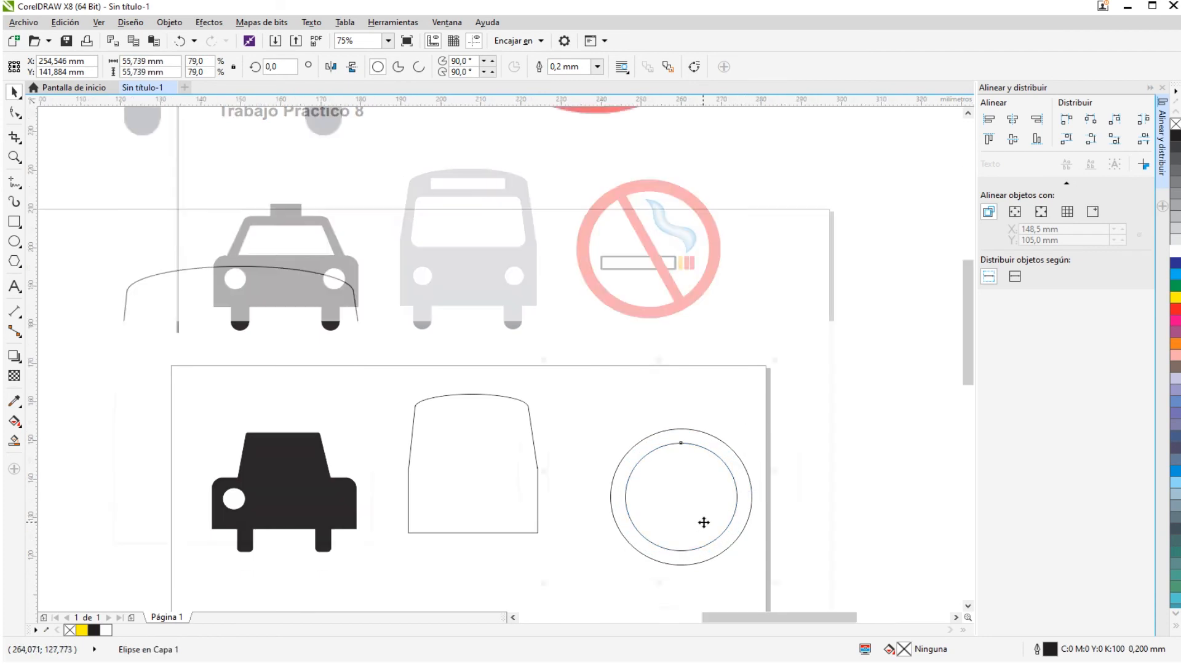
{"action": "left_click", "coordinate": [968, 606]}
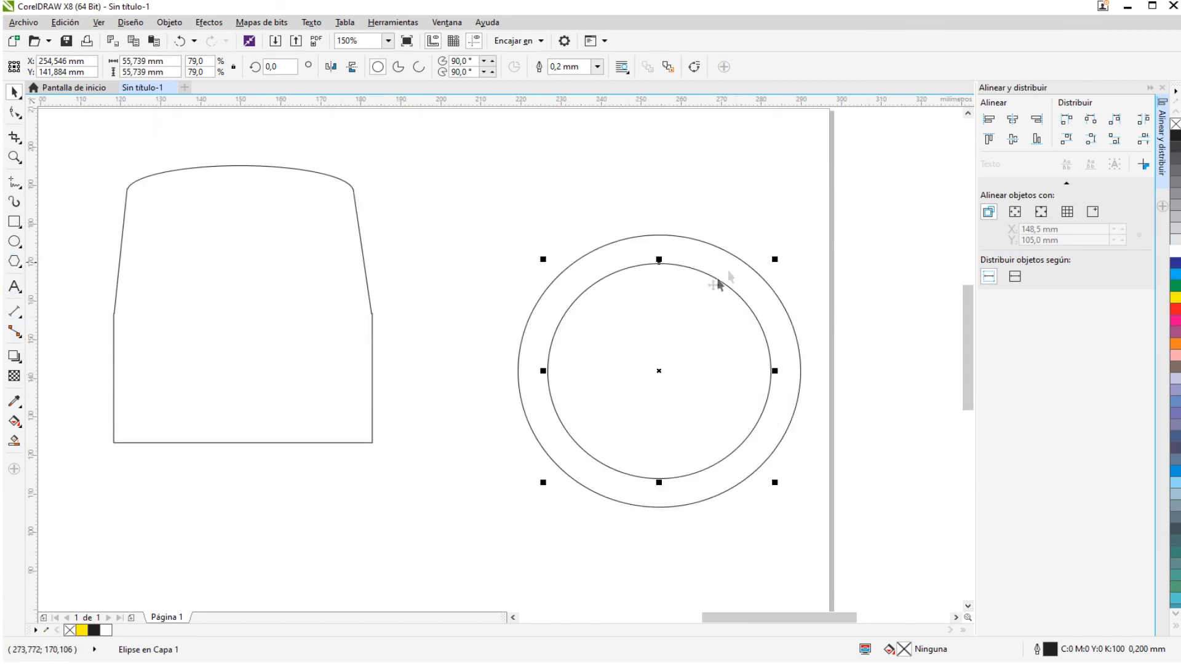
{"action": "left_click", "coordinate": [700, 327]}
{"action": "left_click", "coordinate": [743, 269]}
{"action": "left_click", "coordinate": [749, 261]}
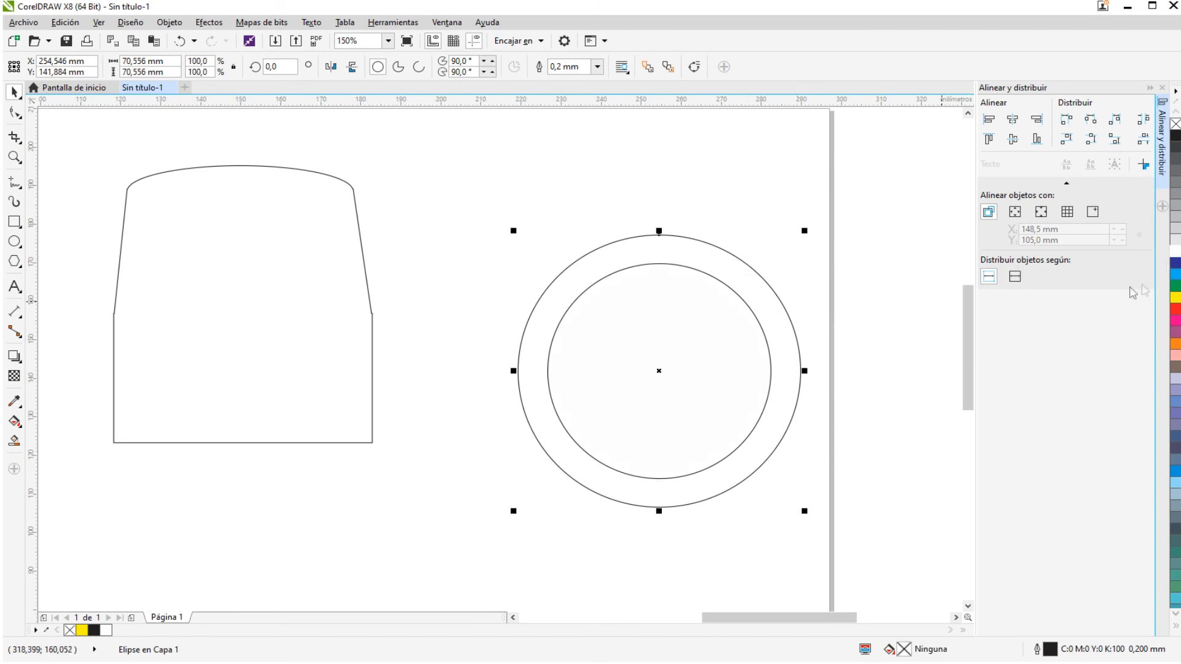
{"action": "left_click", "coordinate": [1176, 308]}
{"action": "left_click", "coordinate": [690, 338], "text": "shift"}
{"action": "left_click", "coordinate": [610, 66]}
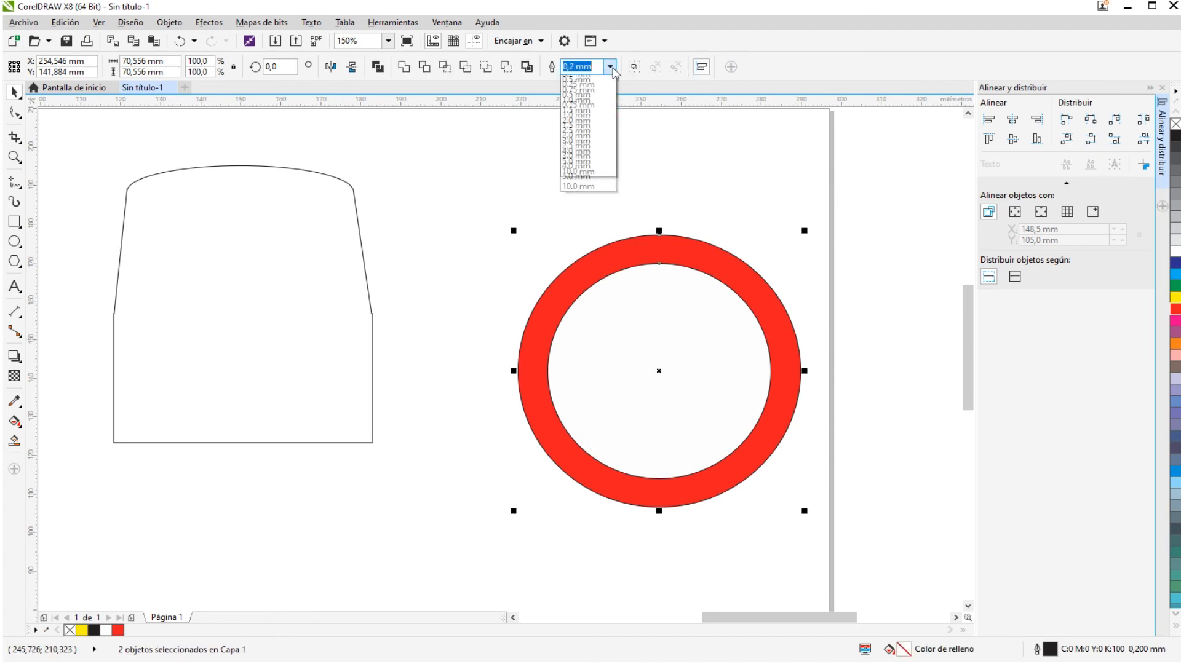
{"action": "left_click", "coordinate": [580, 82]}
{"action": "left_click", "coordinate": [743, 165]}
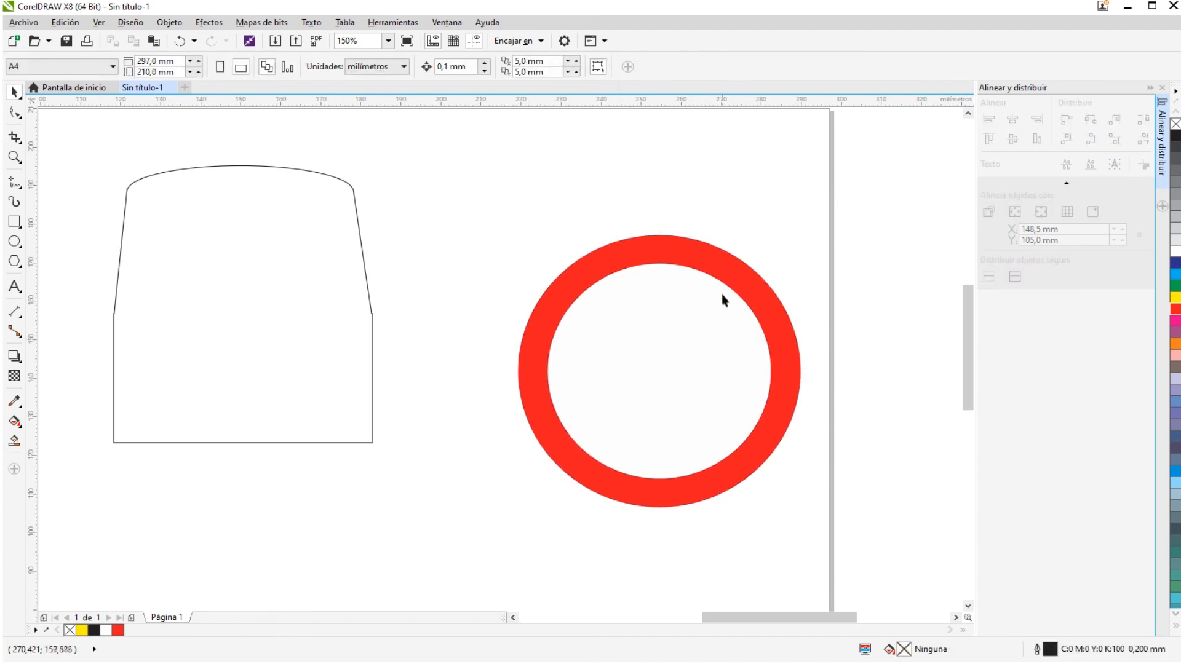
- Move the reference pictogram image about 13 mm down and 6 mm to the right, close to the page's upper edge
{"action": "scroll", "coordinate": [725, 301], "scroll_direction": "up", "scroll_amount": 2}
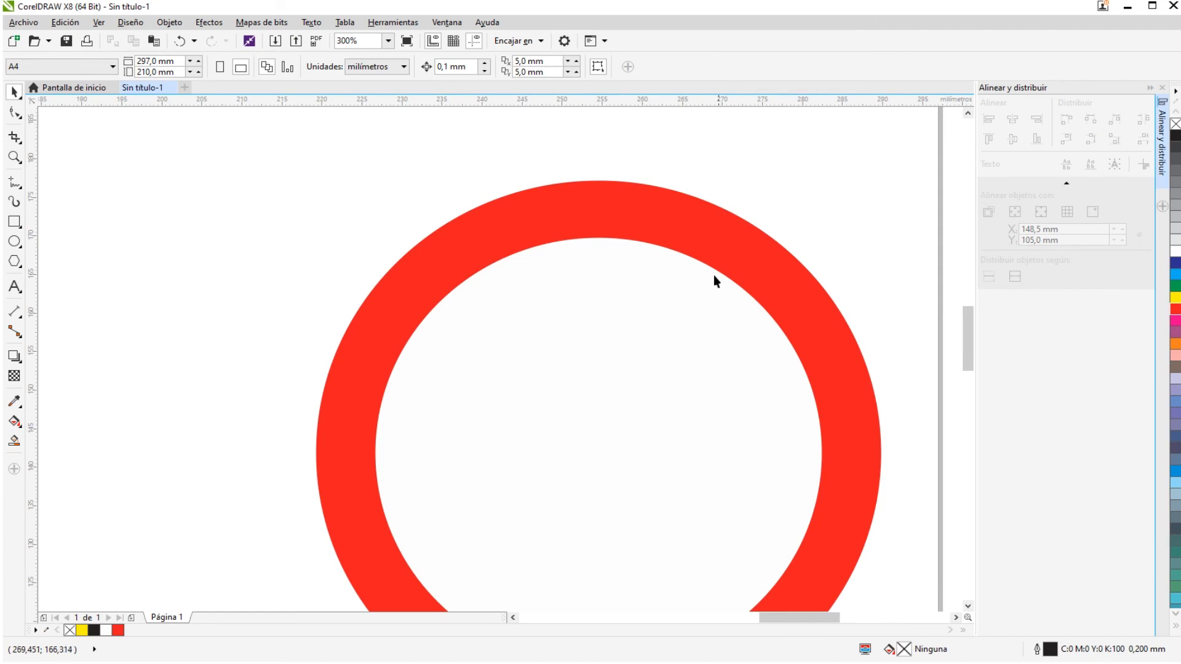
{"action": "scroll", "coordinate": [711, 267], "scroll_direction": "down", "scroll_amount": 1}
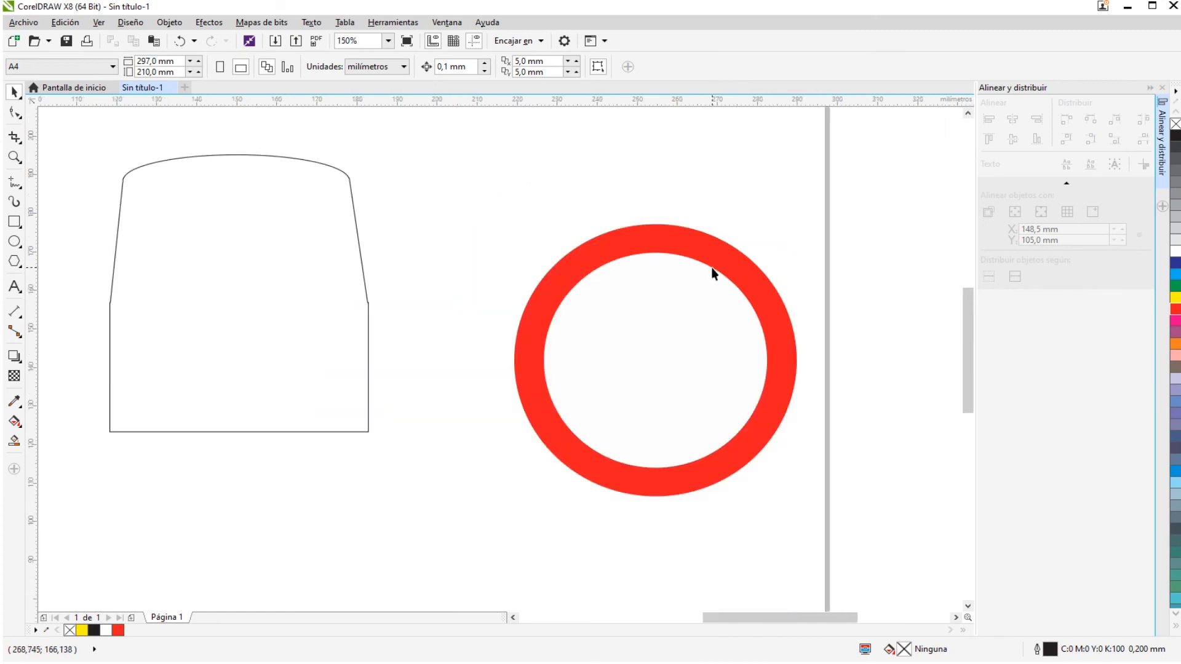
{"action": "scroll", "coordinate": [711, 267], "scroll_direction": "down", "scroll_amount": 1}
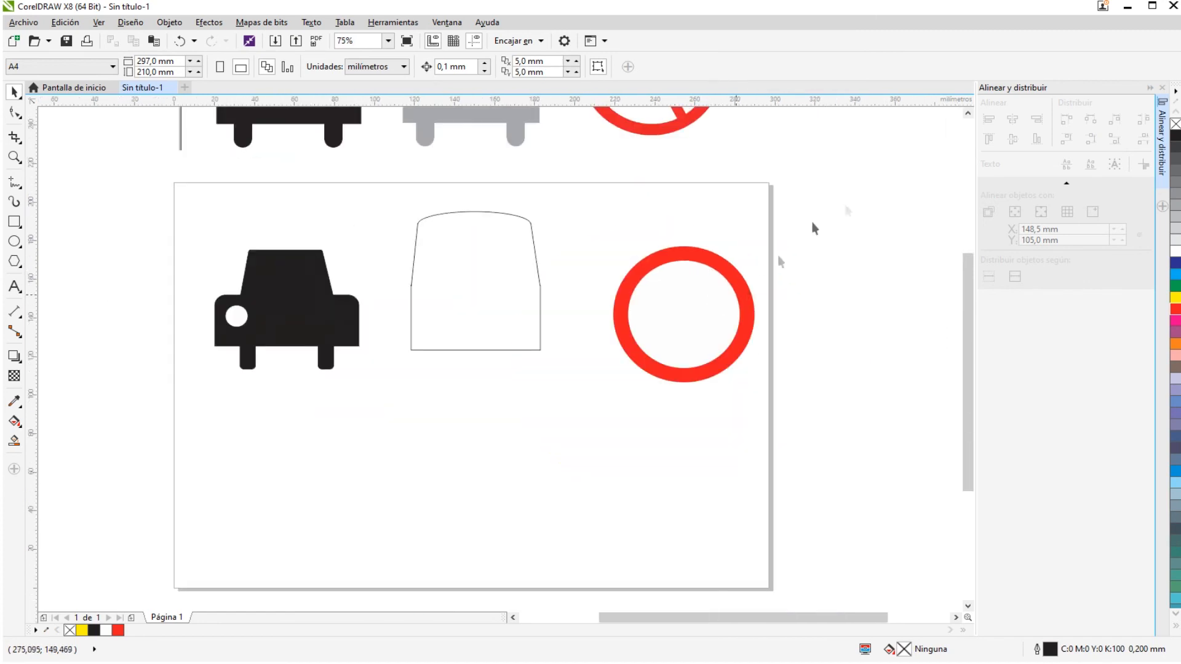
{"action": "left_click", "coordinate": [968, 115]}
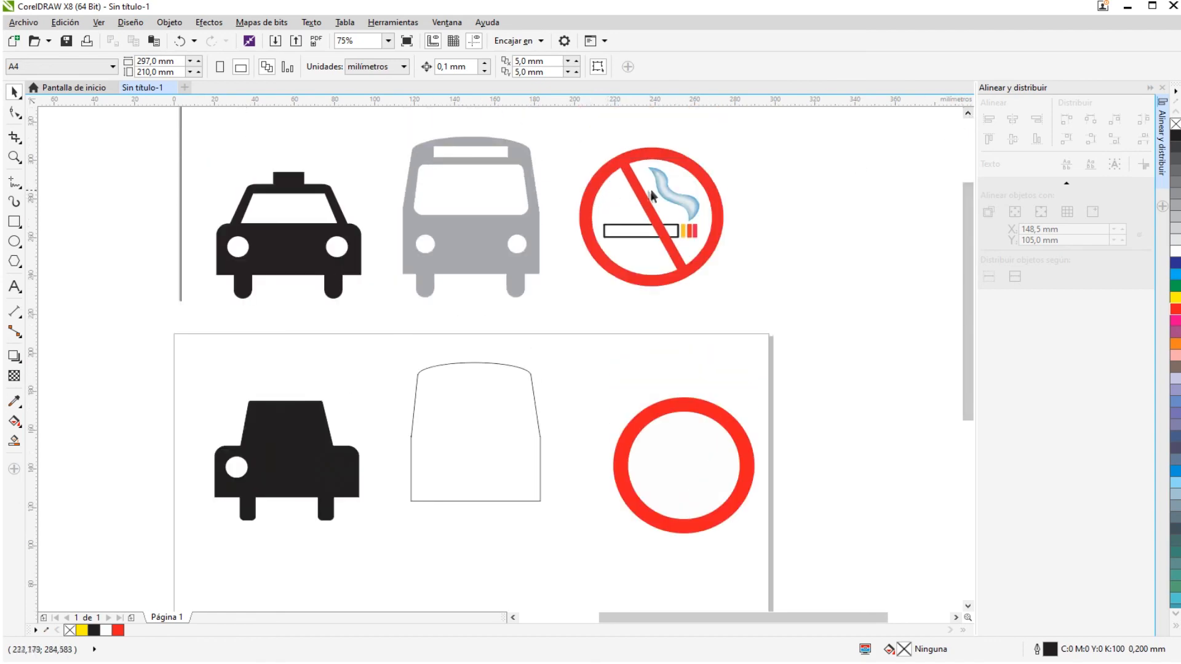
{"action": "scroll", "coordinate": [639, 195], "scroll_direction": "up", "scroll_amount": 1}
{"action": "scroll", "coordinate": [666, 308], "scroll_direction": "down", "scroll_amount": 1}
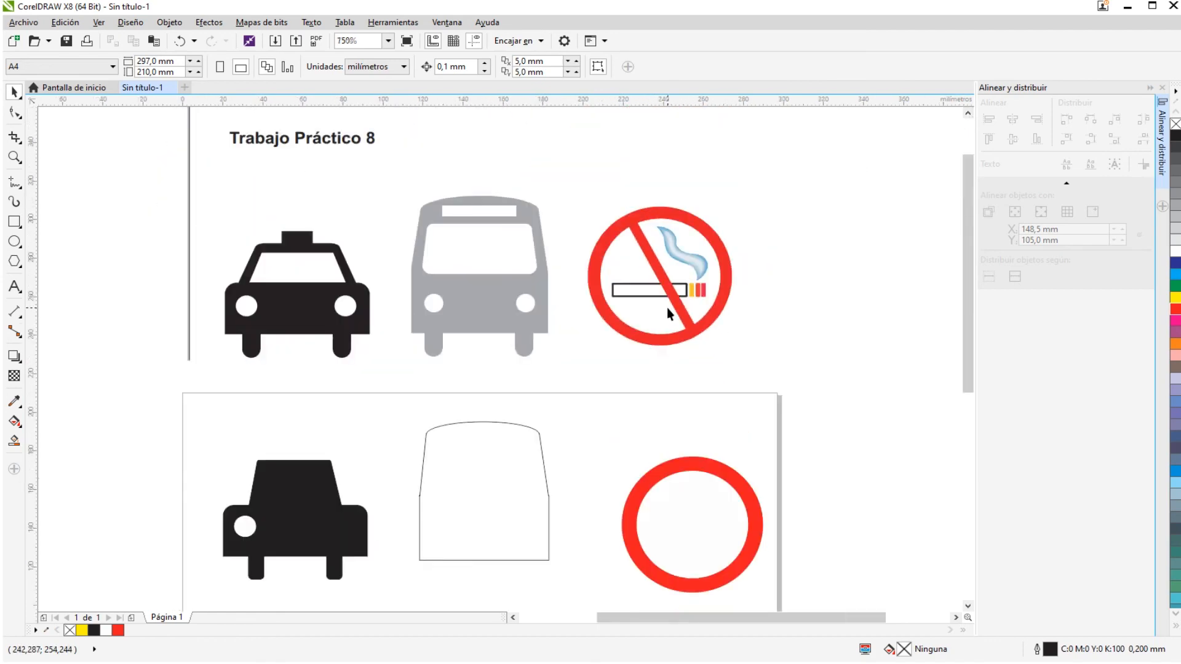
{"action": "left_click_drag", "start_coordinate": [968, 377], "coordinate": [953, 422]}
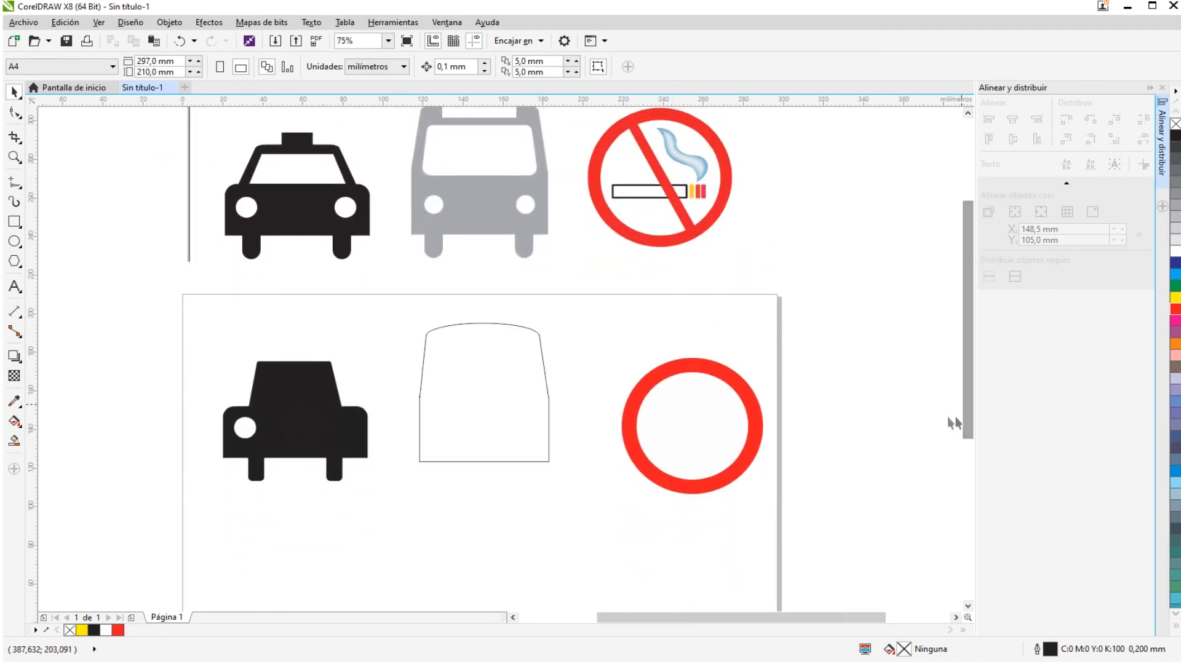
{"action": "left_click_drag", "start_coordinate": [646, 144], "coordinate": [660, 169]}
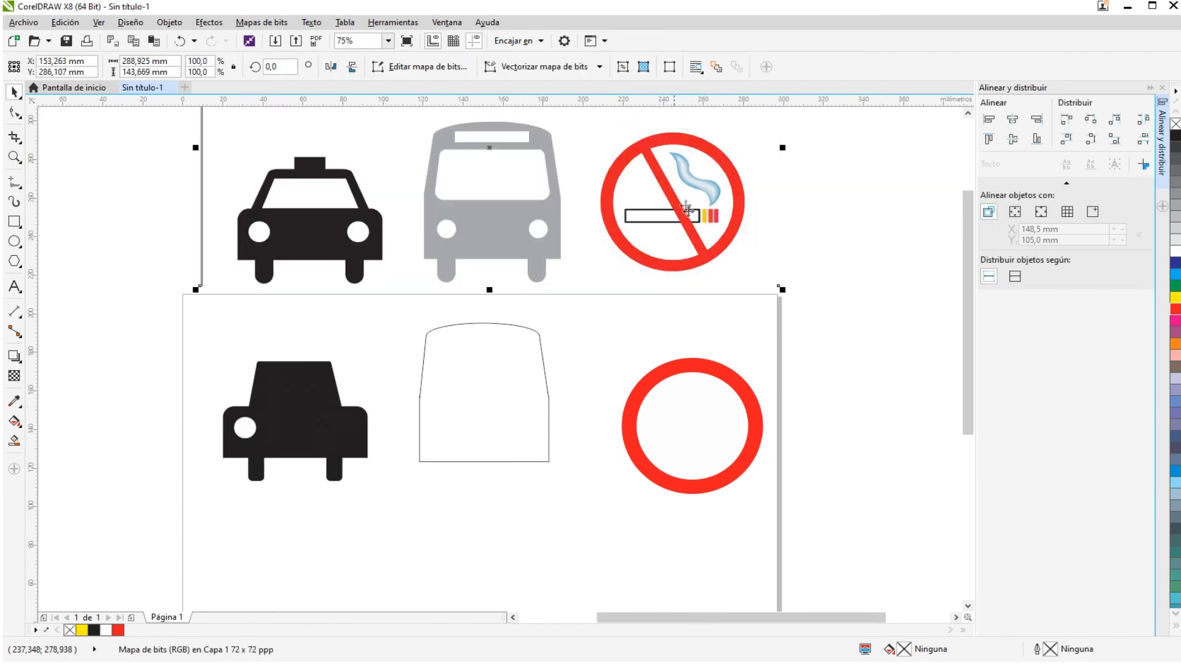
{"action": "left_click", "coordinate": [855, 405]}
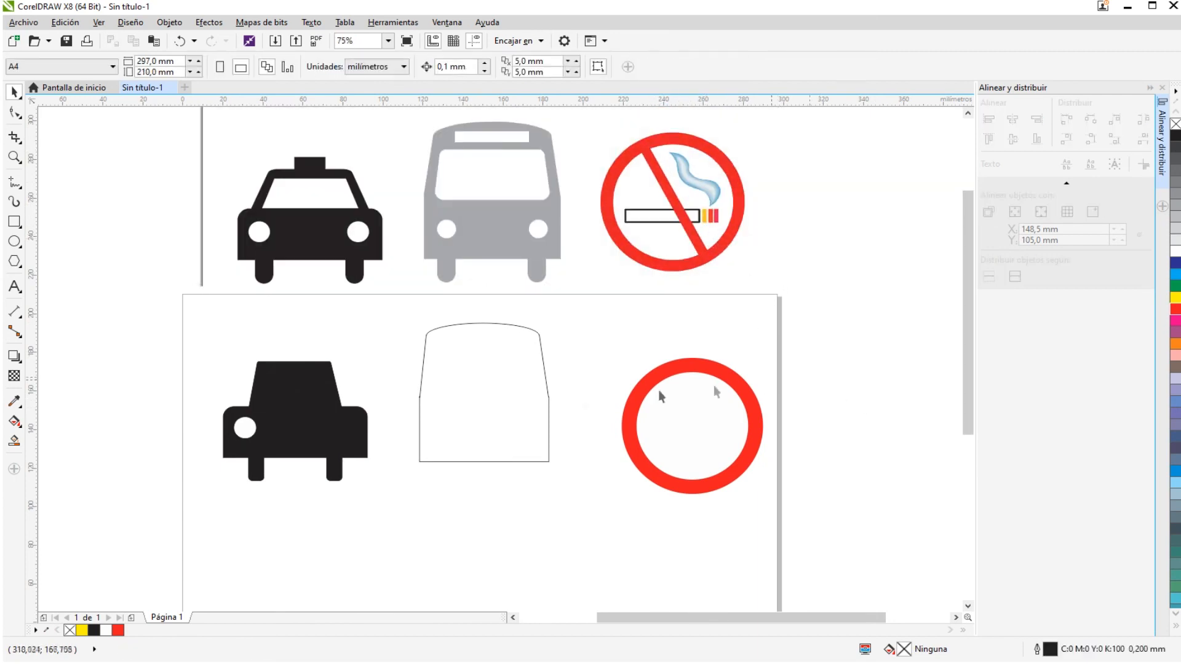
- Draw a thin horizontal rectangle across the middle of the red ring and enlarge it to about 61.4 by 4.6 mm
{"action": "left_click", "coordinate": [14, 222]}
{"action": "mouse_move", "coordinate": [633, 426]}
{"action": "left_mouse_down"}
{"action": "mouse_move", "coordinate": [762, 438]}
{"action": "mouse_move", "coordinate": [752, 432]}
{"action": "left_mouse_up"}
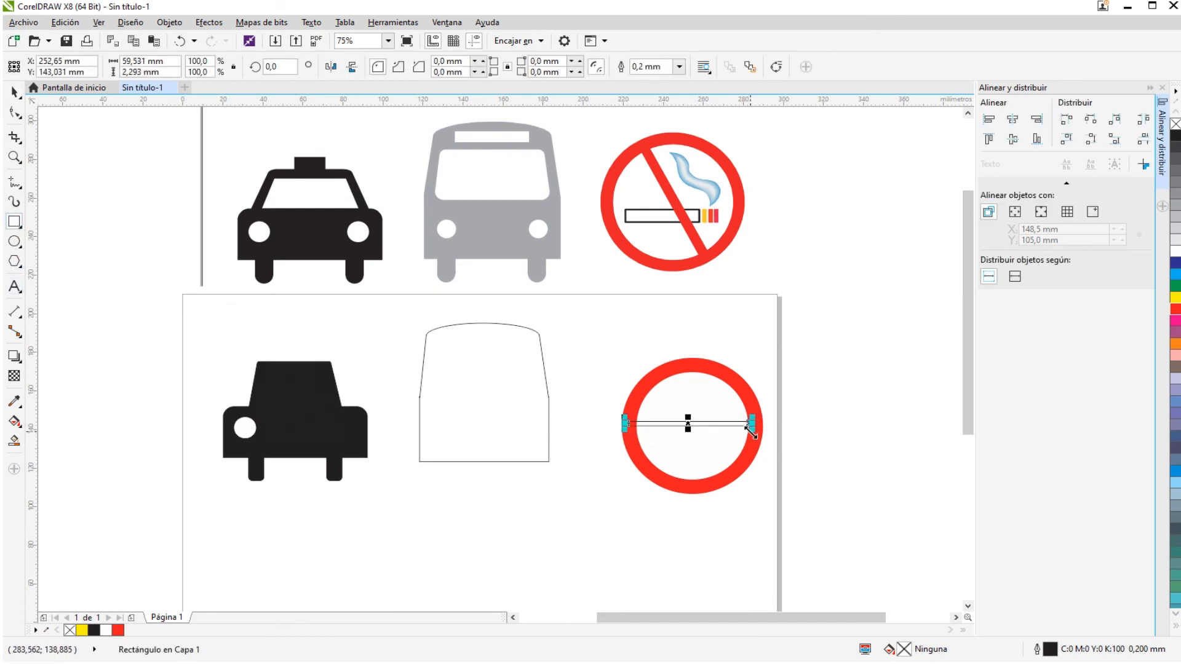
{"action": "scroll", "coordinate": [738, 431], "scroll_direction": "up", "scroll_amount": 2}
{"action": "left_click_drag", "start_coordinate": [646, 424], "coordinate": [646, 434]}
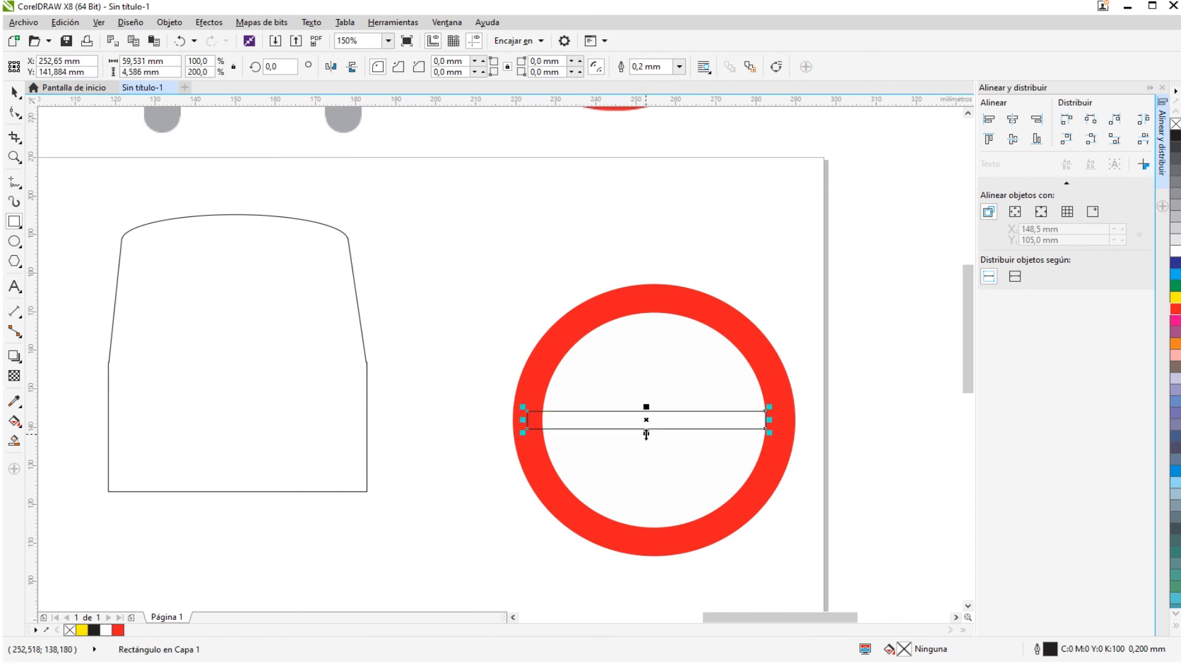
{"action": "left_click_drag", "start_coordinate": [769, 419], "coordinate": [778, 421]}
- Rotate the thin rectangle to about 312° so it runs diagonally from the ring's upper left to its lower right
{"action": "scroll", "coordinate": [765, 438], "scroll_direction": "up", "scroll_amount": 2}
{"action": "left_click", "coordinate": [14, 92]}
{"action": "left_click", "coordinate": [532, 398]}
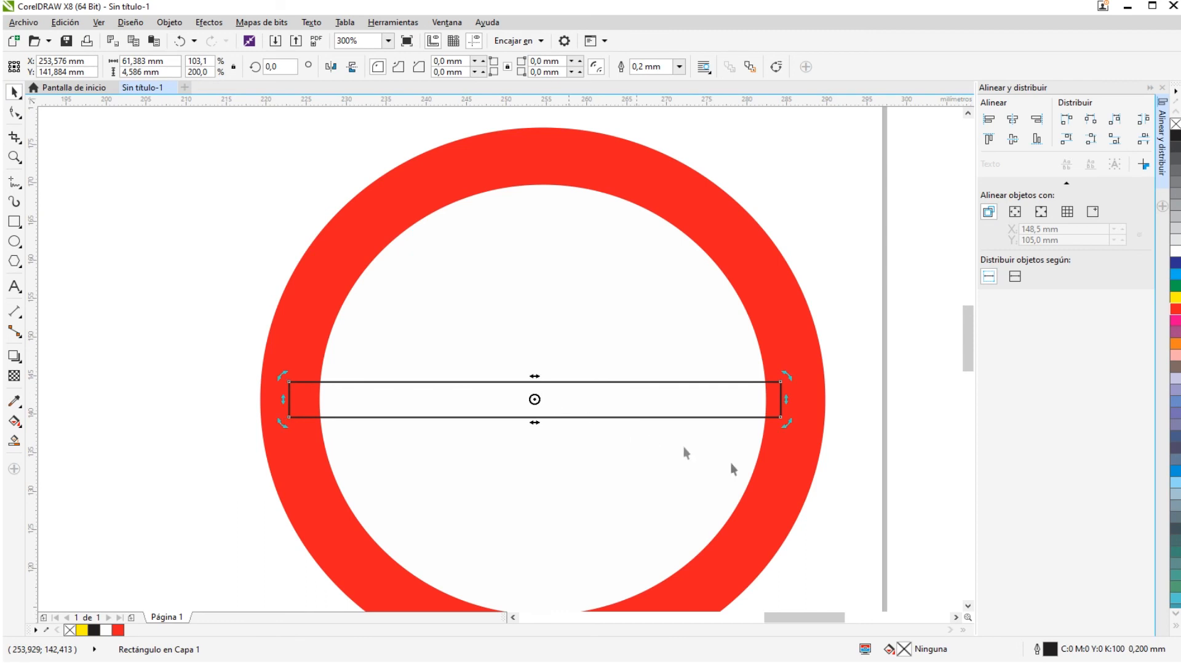
{"action": "left_click_drag", "start_coordinate": [785, 423], "coordinate": [673, 581]}
{"action": "scroll", "coordinate": [712, 516], "scroll_direction": "down", "scroll_amount": 4}
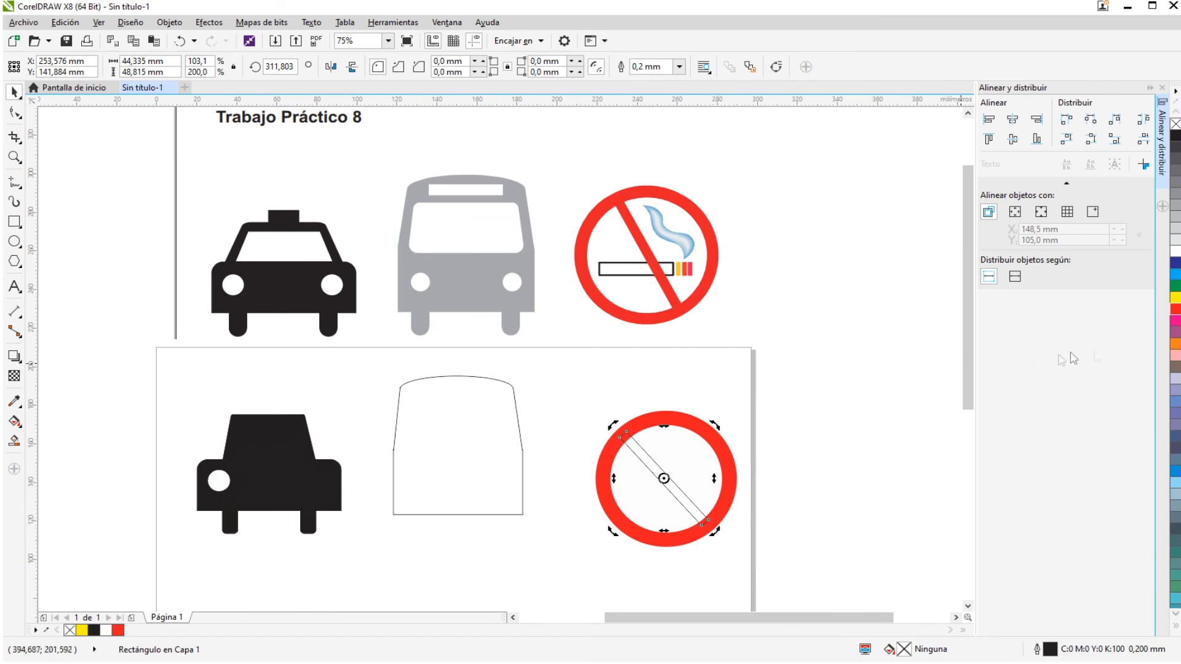
- Fill the diagonal bar with red and set its outline to none
{"action": "left_click", "coordinate": [1175, 311]}
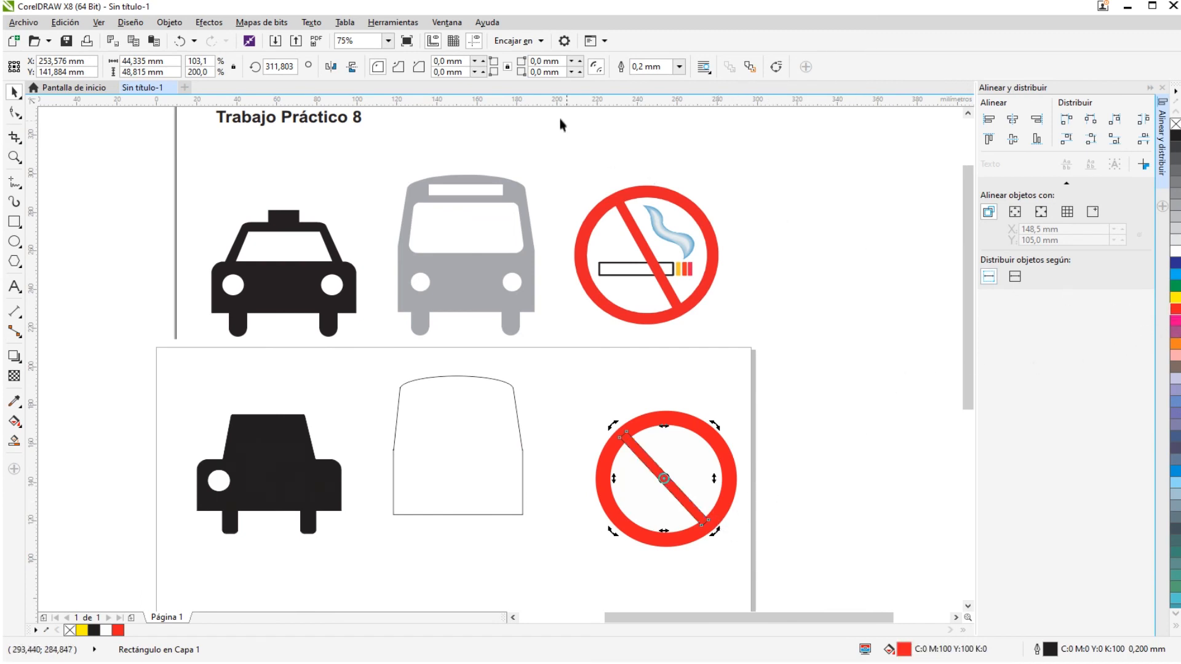
{"action": "left_click", "coordinate": [679, 67]}
{"action": "left_click", "coordinate": [658, 81]}
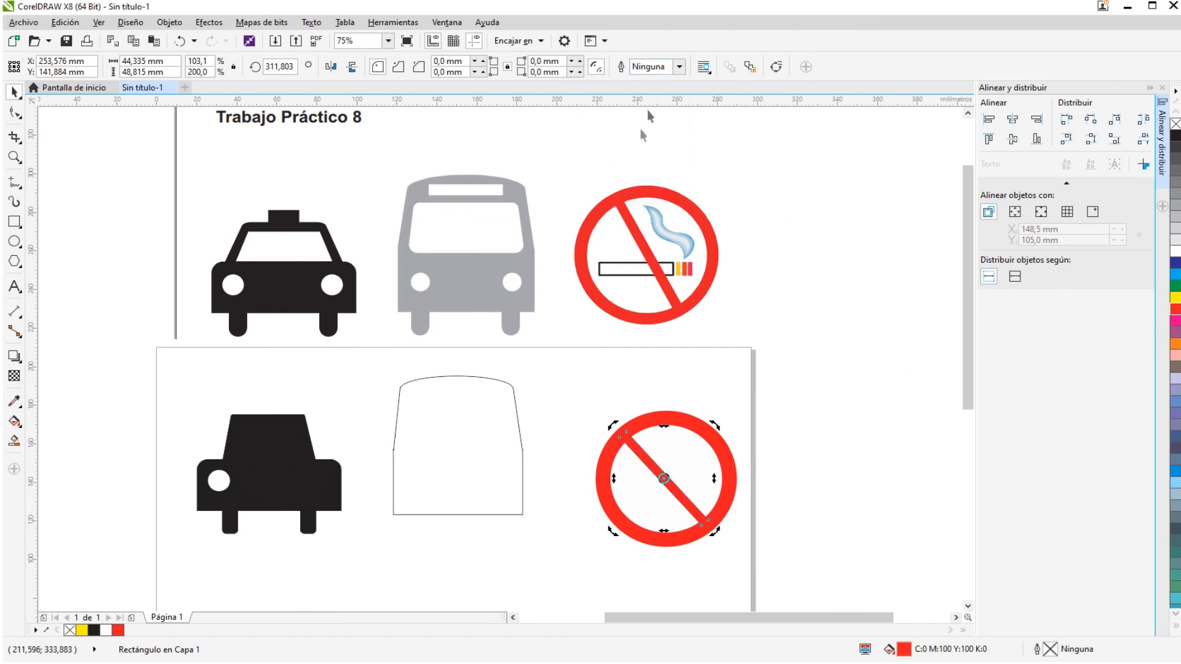
{"action": "scroll", "coordinate": [664, 495], "scroll_direction": "up", "scroll_amount": 4}
{"action": "left_click", "coordinate": [268, 301]}
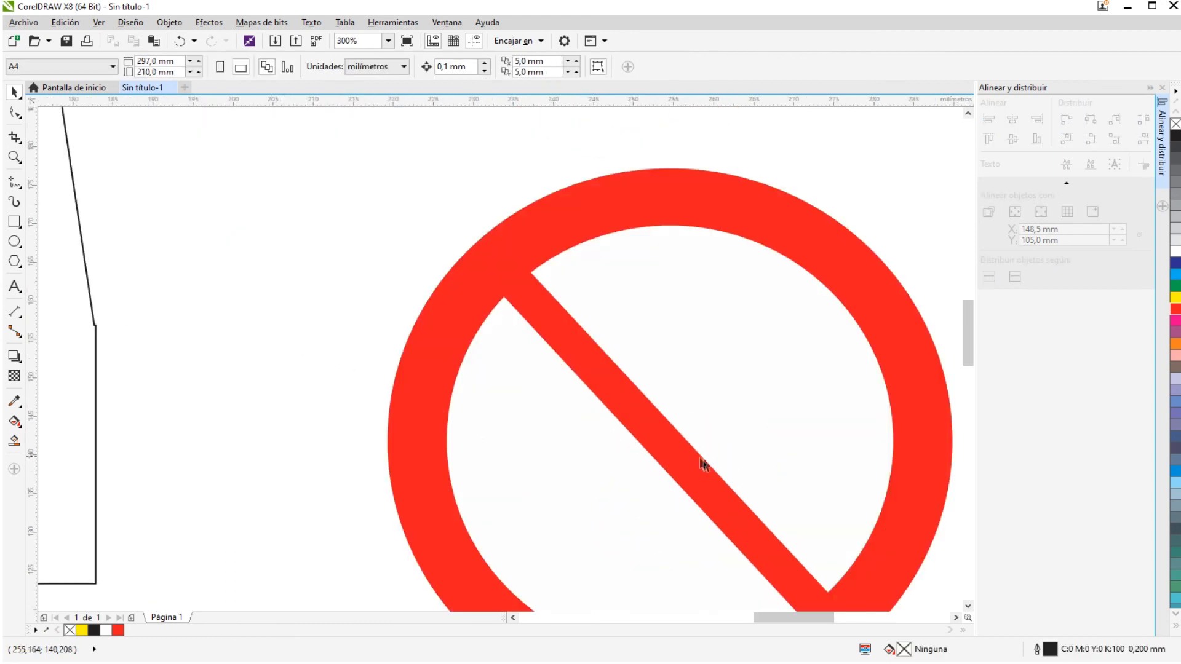
- Draw a white-filled rectangle about 33.7 by 6.4 mm over the diagonal bar as the cigarette body
{"action": "scroll", "coordinate": [762, 486], "scroll_direction": "down", "scroll_amount": 2}
{"action": "scroll", "coordinate": [754, 488], "scroll_direction": "up", "scroll_amount": 2}
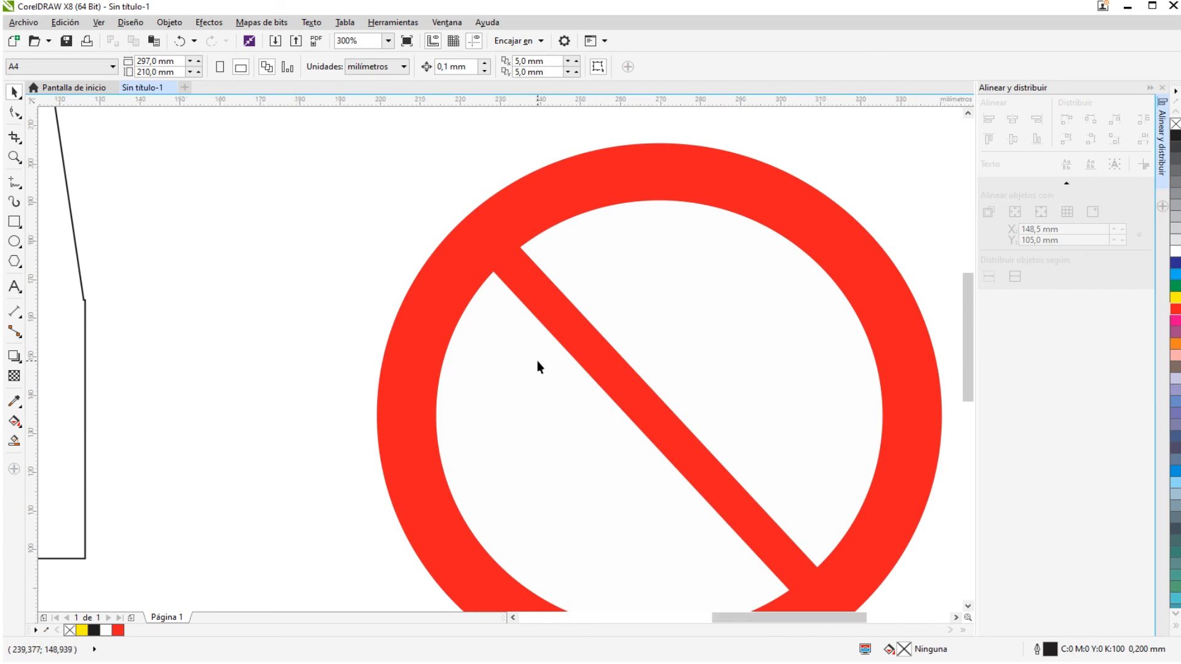
{"action": "scroll", "coordinate": [537, 361], "scroll_direction": "down", "scroll_amount": 2}
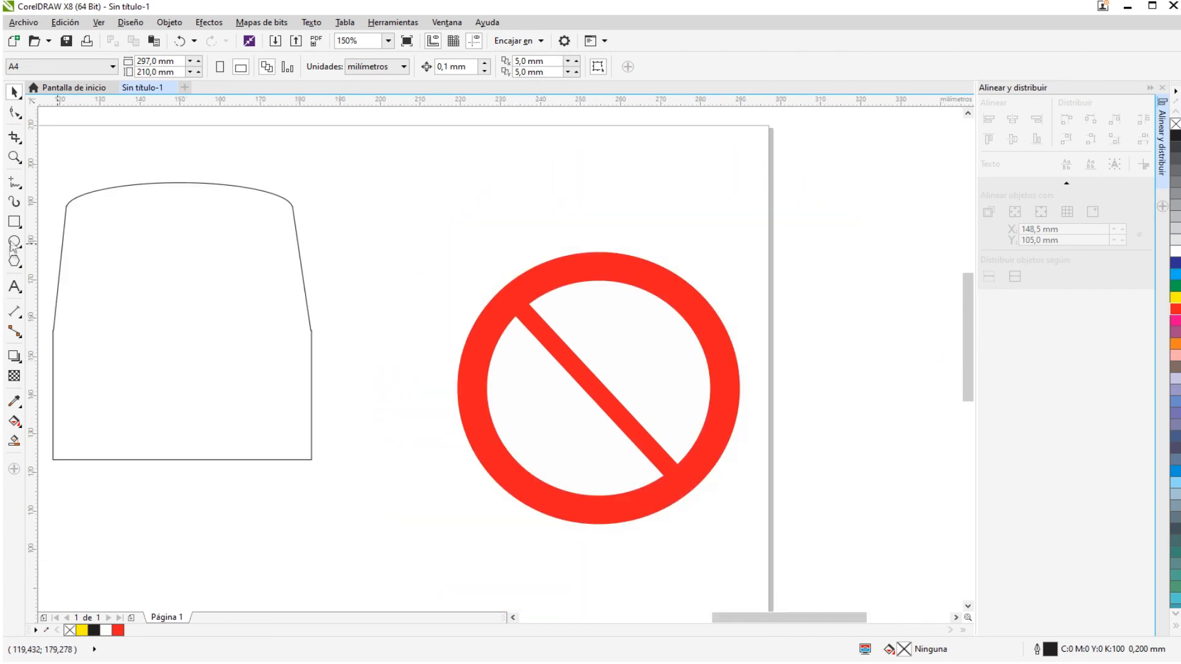
{"action": "left_click", "coordinate": [14, 221]}
{"action": "left_click_drag", "start_coordinate": [510, 382], "coordinate": [645, 406]}
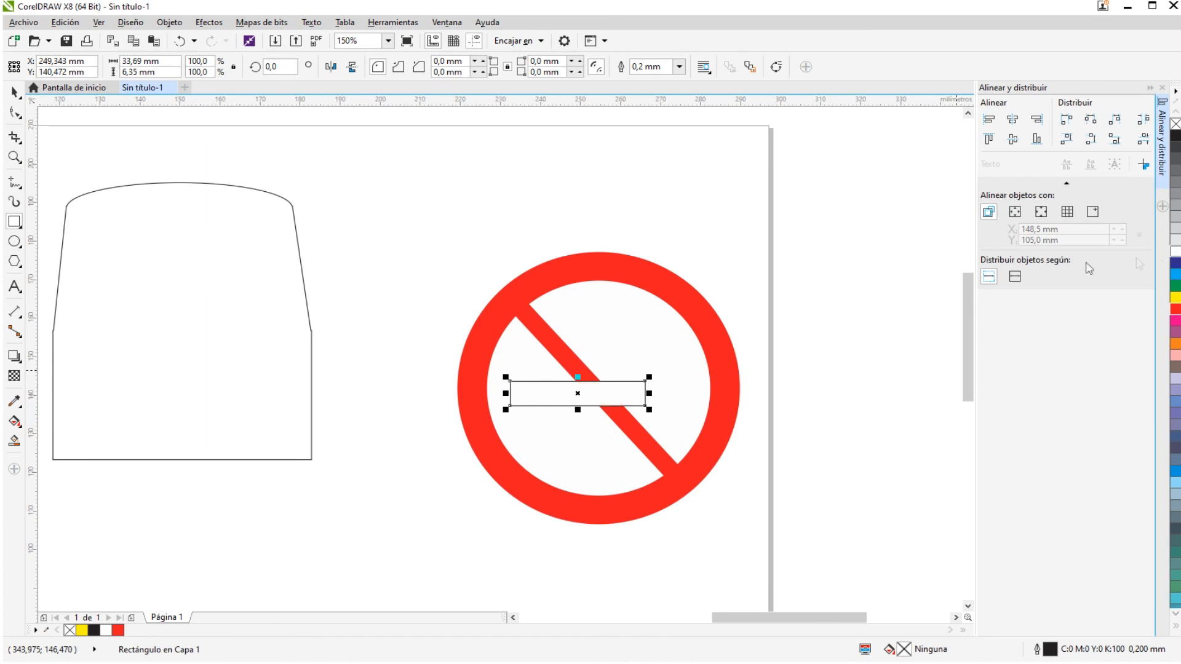
{"action": "left_click", "coordinate": [14, 92]}
{"action": "left_click", "coordinate": [346, 187]}
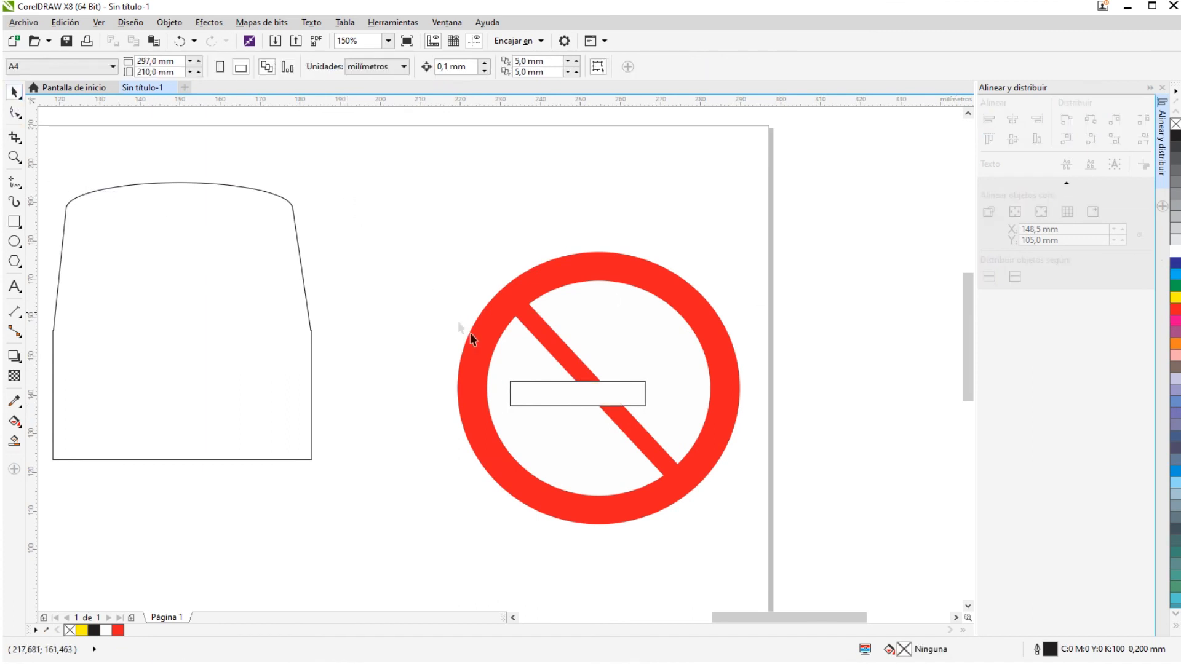
- Bring the red diagonal bar to the front of the page, above the cigarette rectangle
{"action": "left_click", "coordinate": [561, 356]}
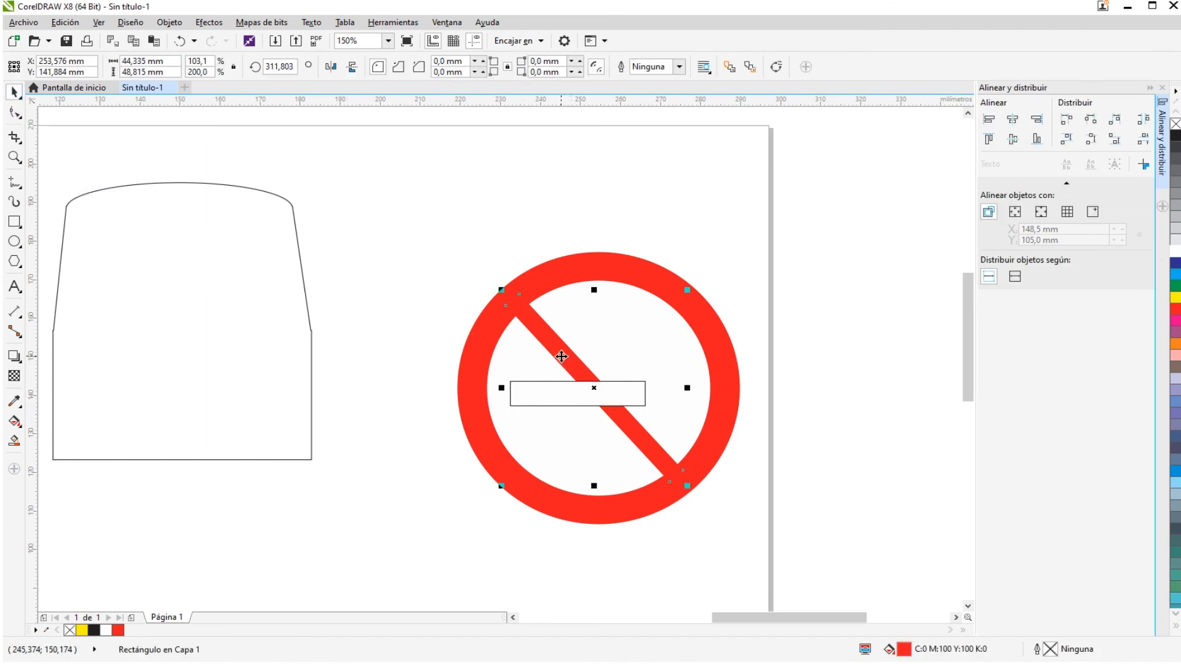
{"action": "right_click", "coordinate": [551, 347]}
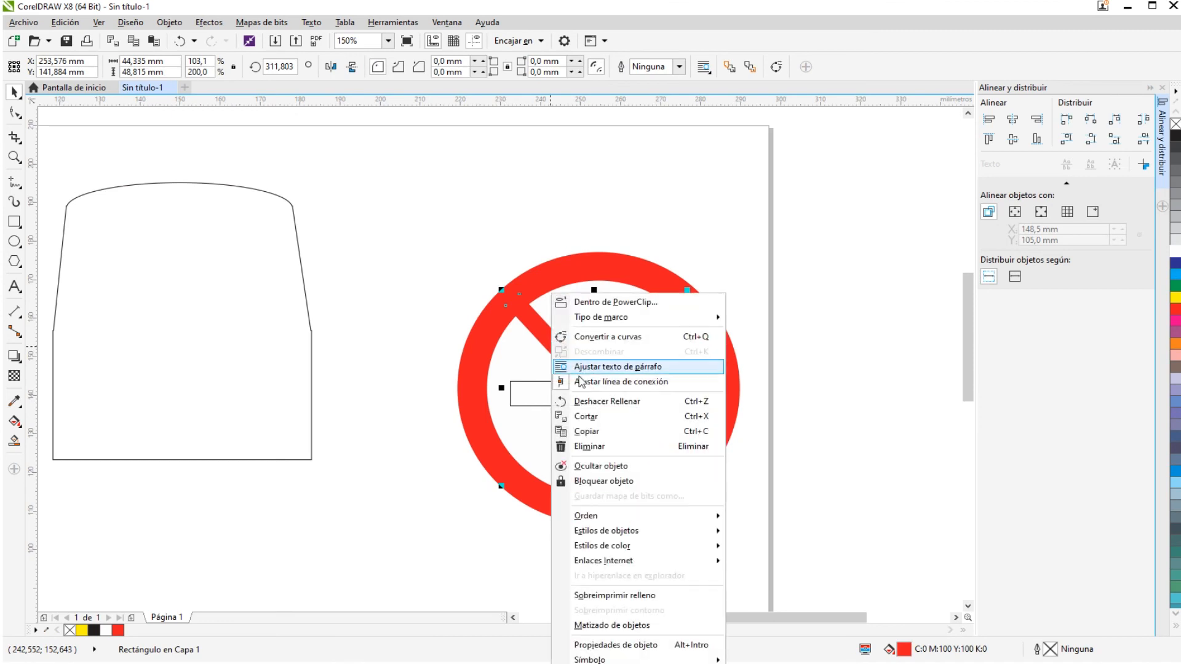
{"action": "mouse_move", "coordinate": [596, 518]}
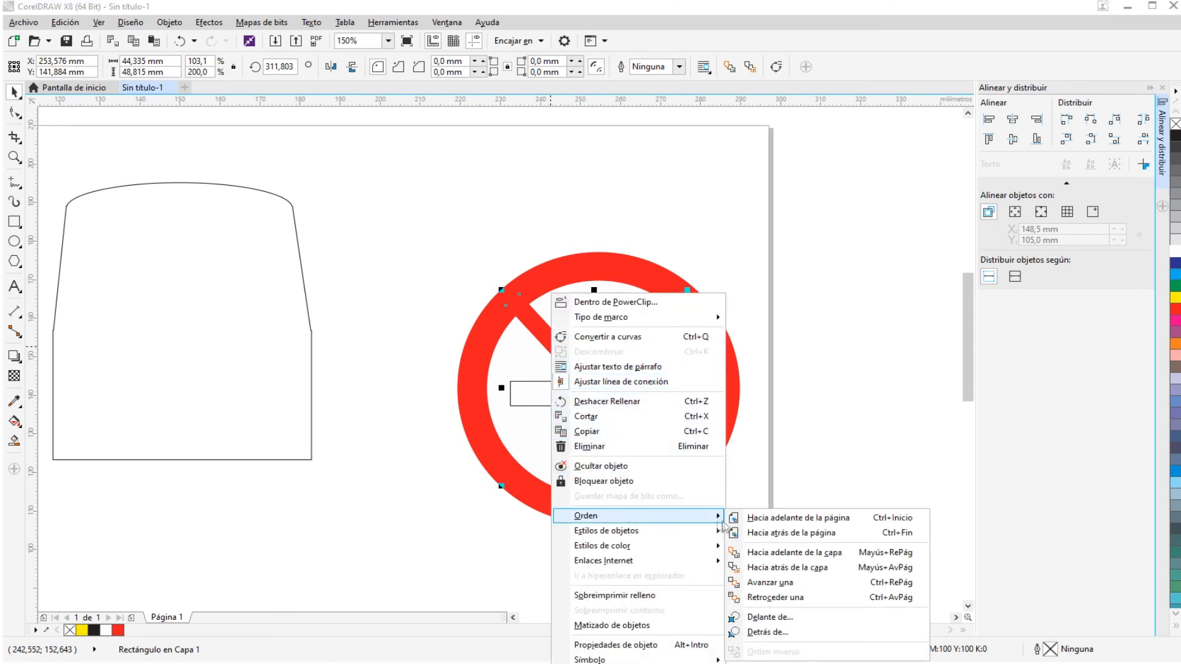
{"action": "left_click", "coordinate": [760, 519]}
{"action": "left_click", "coordinate": [787, 349]}
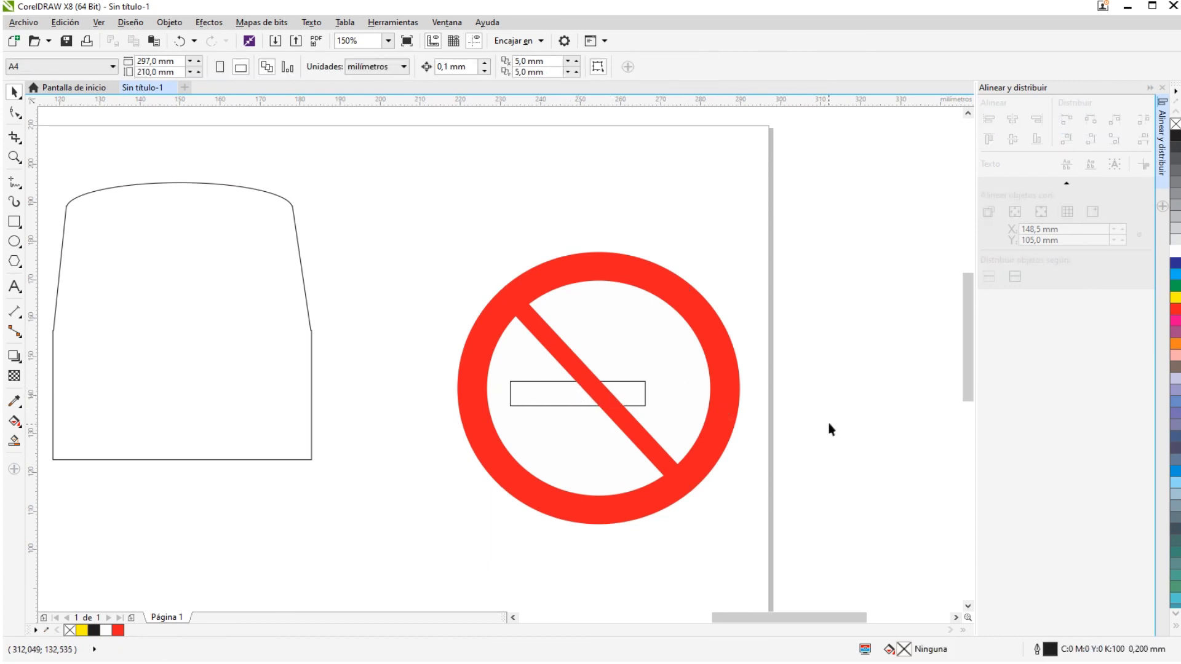
{"action": "scroll", "coordinate": [524, 393], "scroll_direction": "down", "scroll_amount": 2}
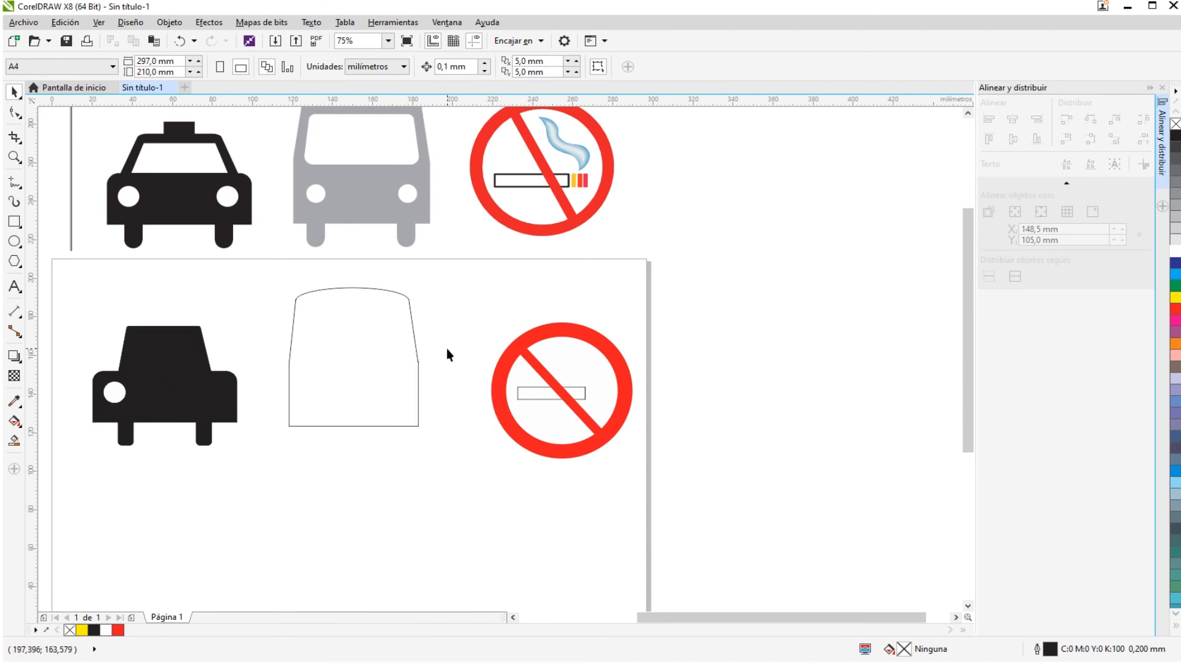
{"action": "scroll", "coordinate": [386, 352], "scroll_direction": "down", "scroll_amount": 2}
{"action": "scroll", "coordinate": [298, 303], "scroll_direction": "up", "scroll_amount": 2}
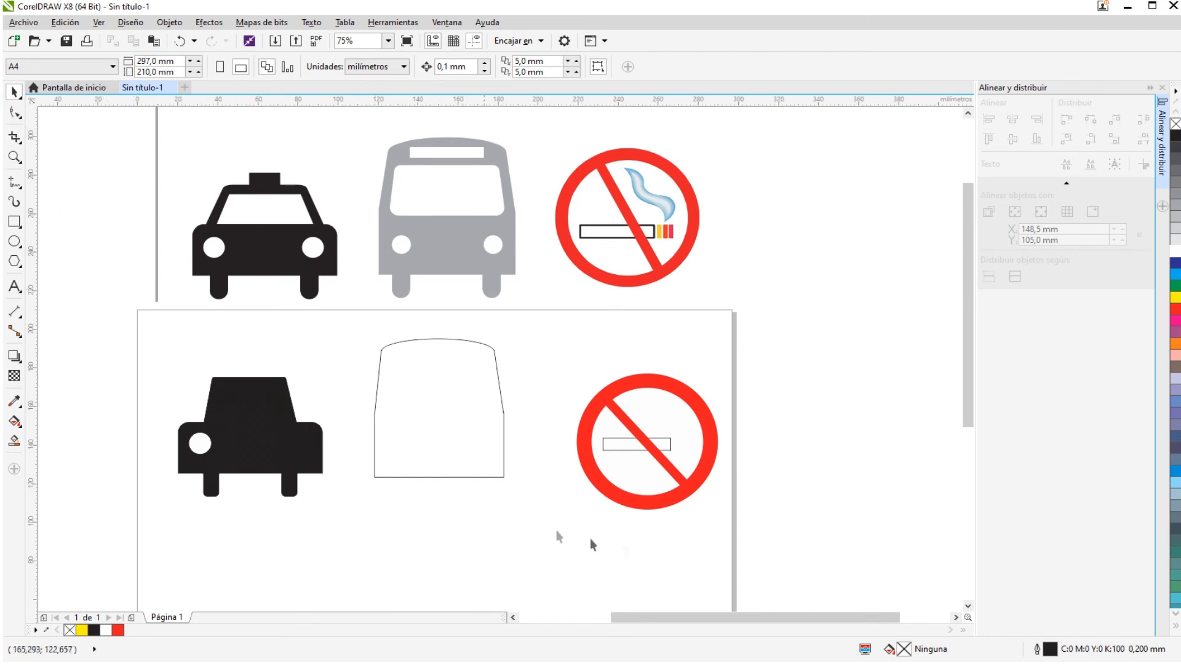
{"action": "left_click", "coordinate": [513, 617]}
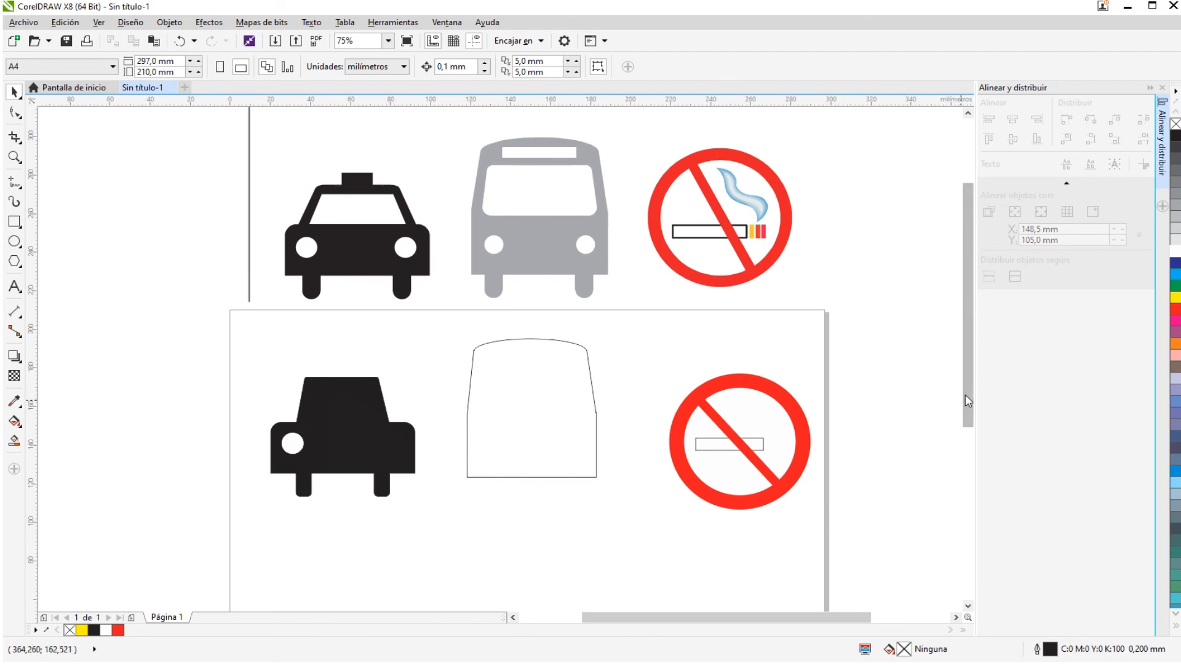
{"action": "scroll", "coordinate": [966, 401], "scroll_direction": "down", "scroll_amount": 1}
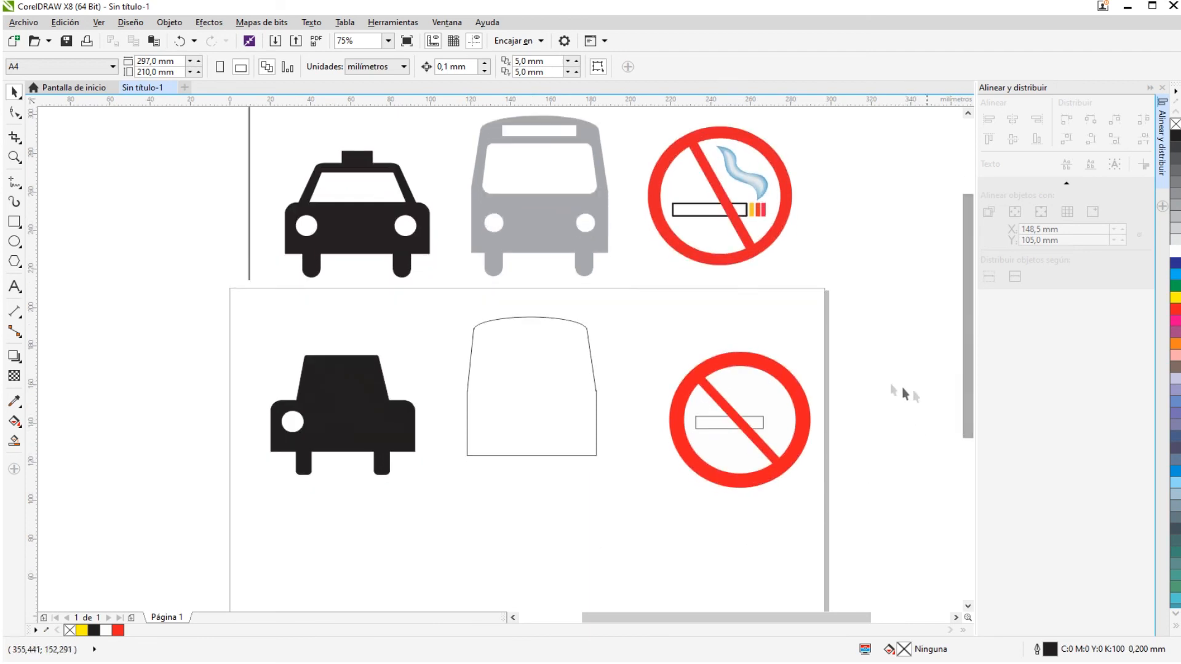